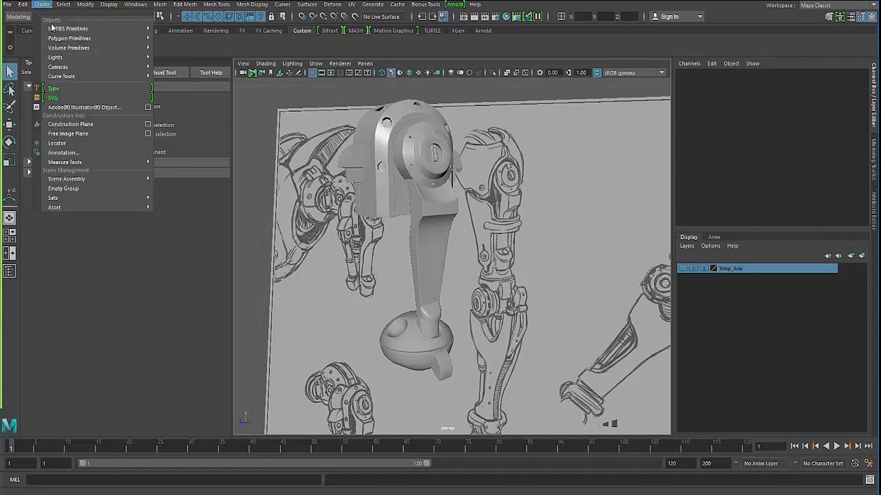
Step: Create a polygon cylinder and raise it along Y to about 101.76, level with the modeled arm
mouse_move(69, 38)
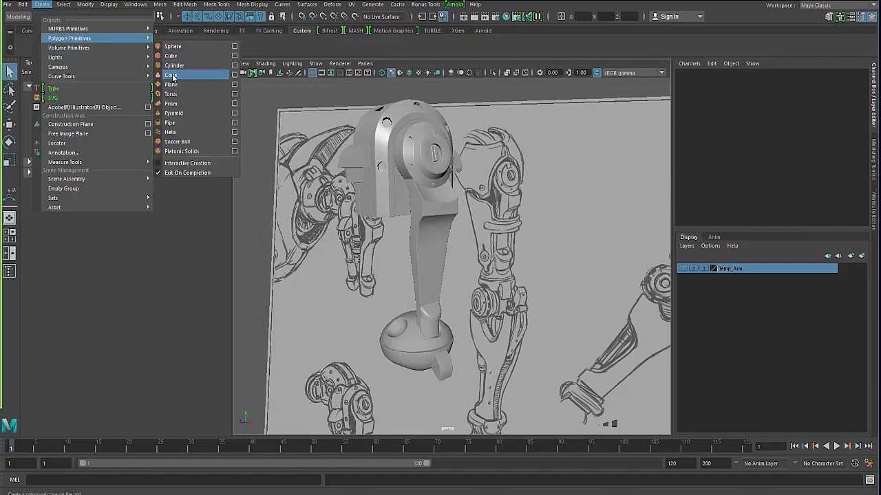
left_click(174, 66)
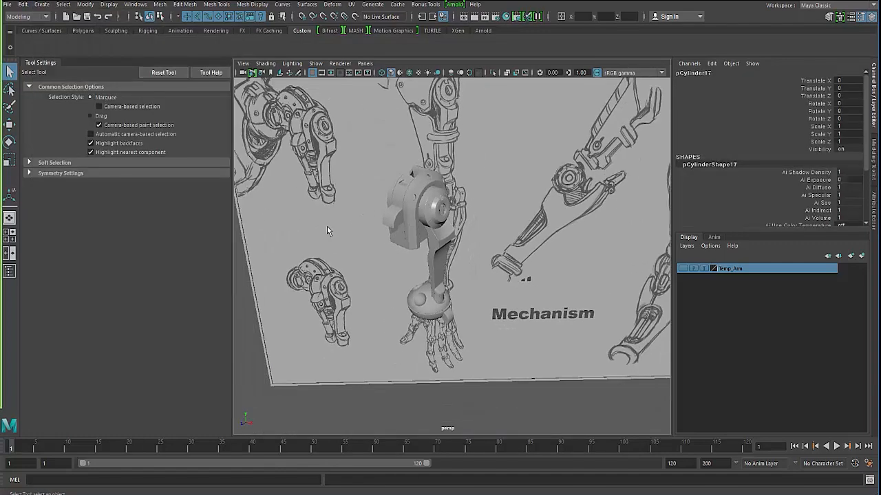
left_click_drag(327, 226, 285, 221, "alt")
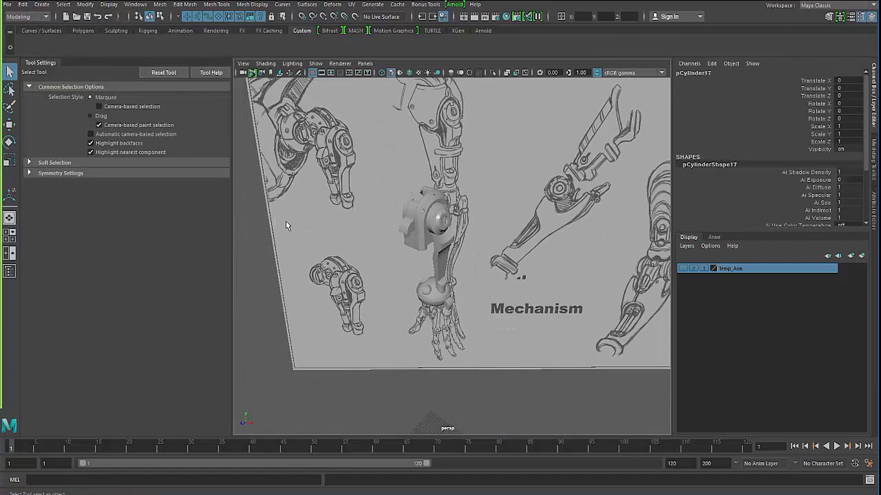
key("w")
left_click_drag(427, 308, 426, 260)
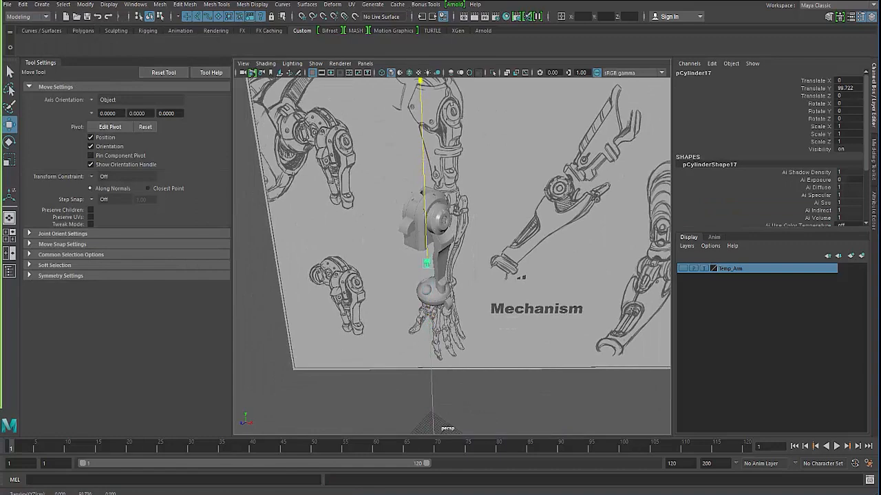
left_click_drag(353, 196, 427, 217, "alt")
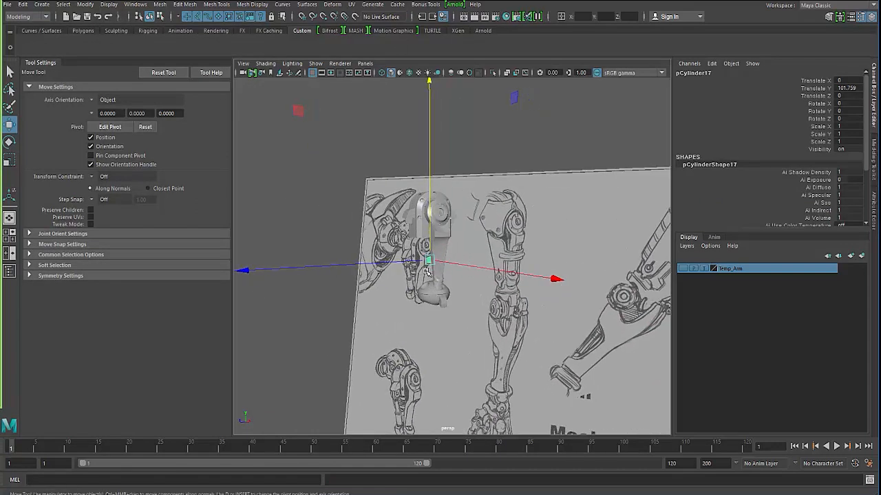
Step: Reduce the display size of the move manipulator to about half
key("minus")
key("minus")
key("minus")
key("minus")
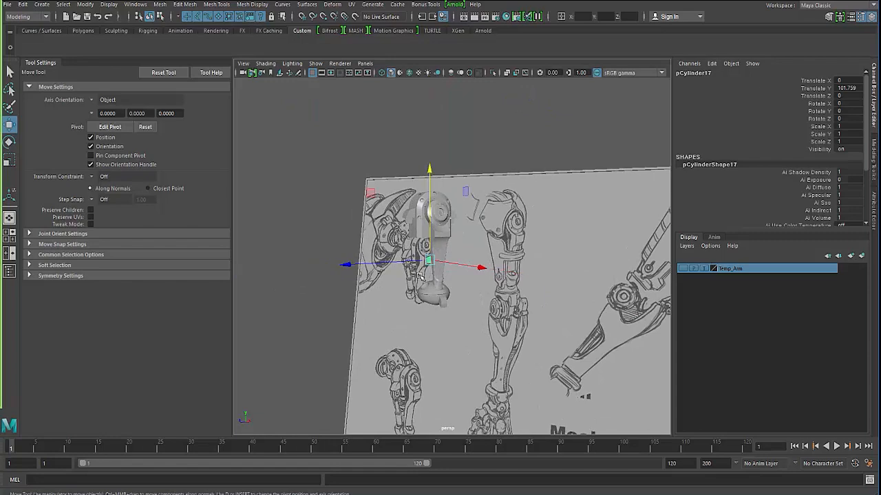
Step: Scale the cylinder uniformly to about 1.25
left_click_drag(385, 273, 399, 285, "alt")
right_click_drag(399, 286, 450, 313, "alt")
left_click_drag(450, 312, 447, 330, "alt")
key("r")
middle_click_drag(441, 337, 460, 289, "alt")
right_click_drag(399, 292, 417, 300, "alt")
mouse_move(409, 300)
left_mouse_down()
mouse_move(355, 271)
mouse_move(364, 273)
left_mouse_up()
key("e")
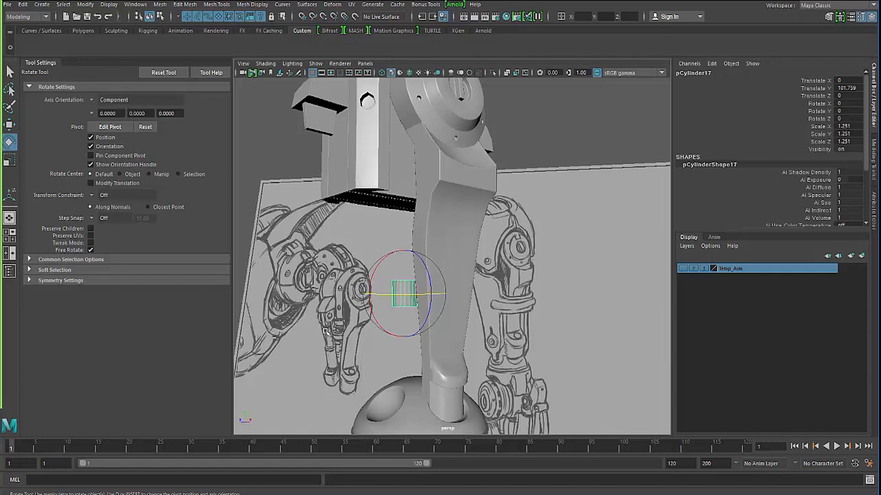
Step: Move the cylinder along Z to about 7.5 so it stands clear of the arm
left_click_drag(349, 329, 319, 322, "alt")
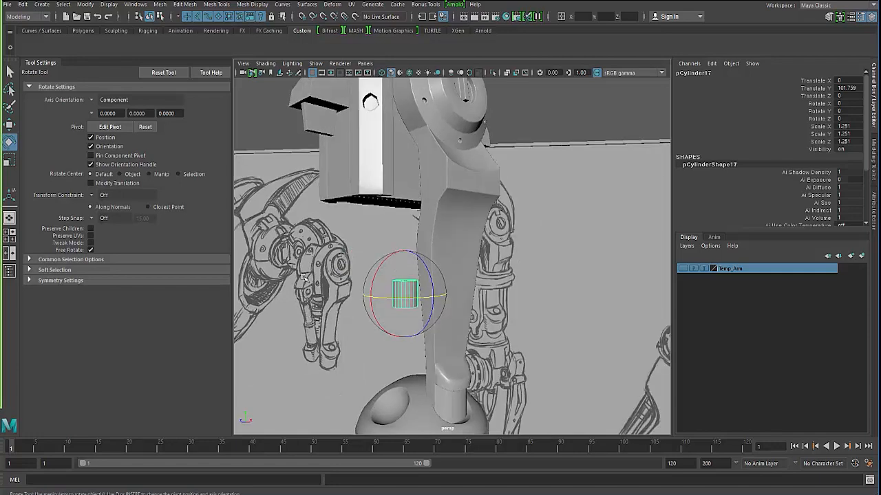
left_click_drag(327, 165, 332, 172, "alt")
left_click(337, 174)
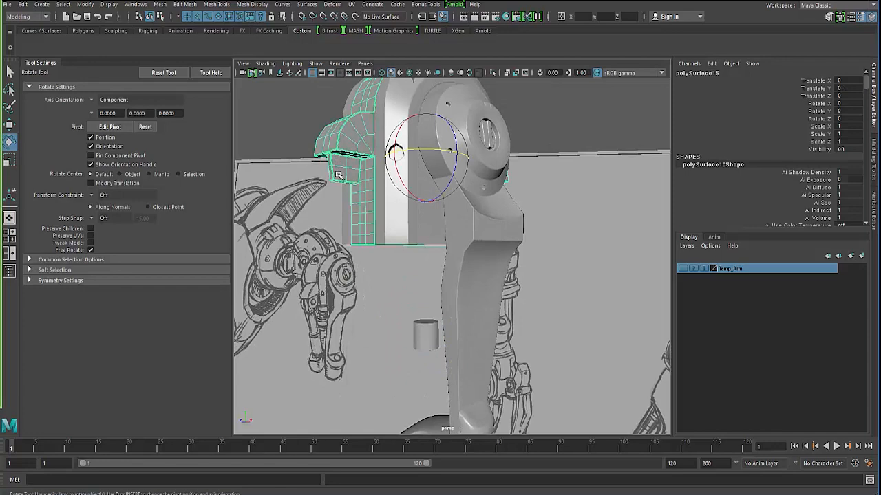
left_click(421, 336)
left_click_drag(421, 336, 351, 365, "alt")
key("w")
left_click_drag(352, 363, 316, 344, "alt")
right_click_drag(326, 332, 497, 318, "alt")
left_click_drag(497, 318, 448, 250, "alt")
right_click_drag(448, 249, 417, 246, "alt")
Step: Show the cylinder's construction inputs and examine its top cap up close
scroll(757, 198, "down", 3)
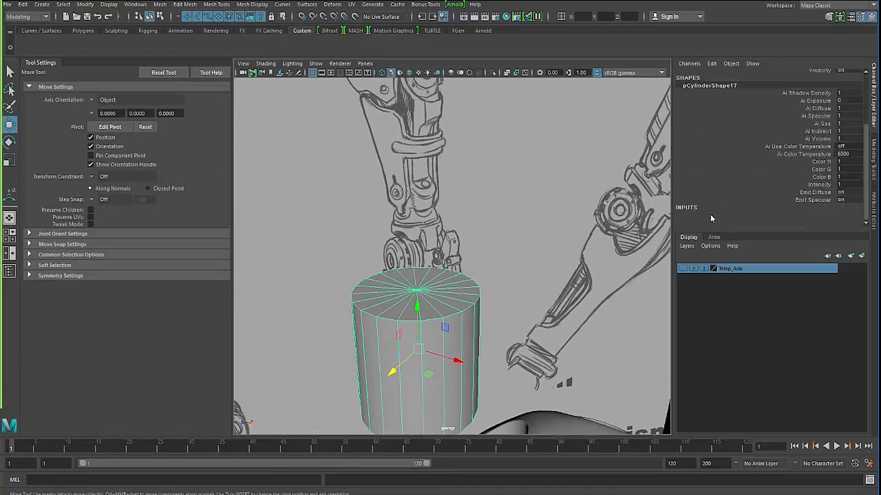
scroll(709, 214, "down", 3)
left_click_drag(497, 252, 388, 241, "alt")
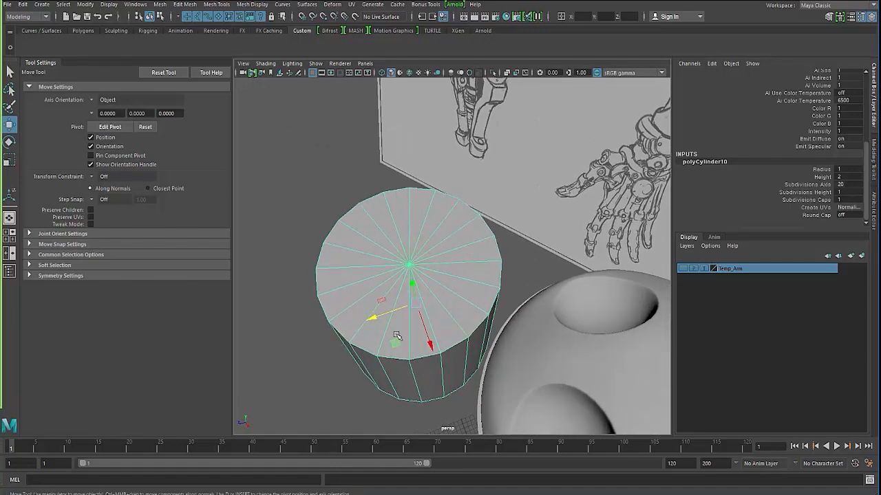
left_click_drag(397, 336, 362, 296, "alt")
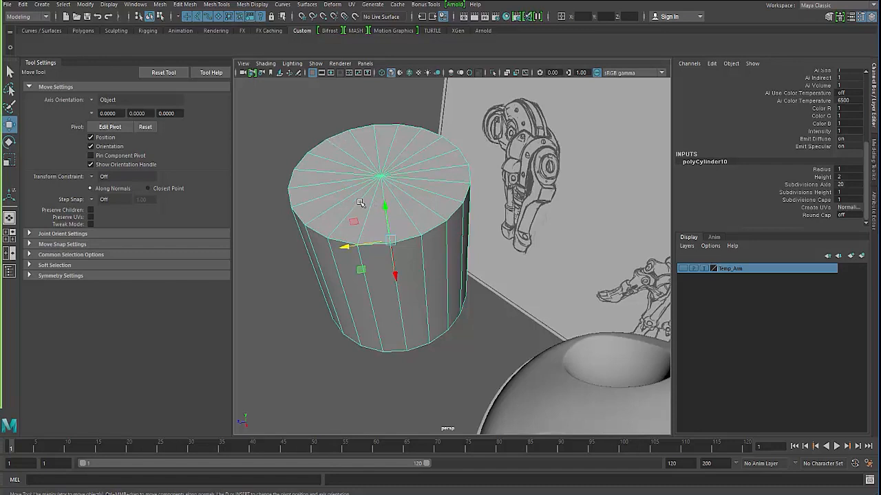
Step: Try to cut two straight lines across the cylinder's top cap with Multi-Cut, joining opposite rim vertices
right_click_drag(359, 203, 343, 175, "shift")
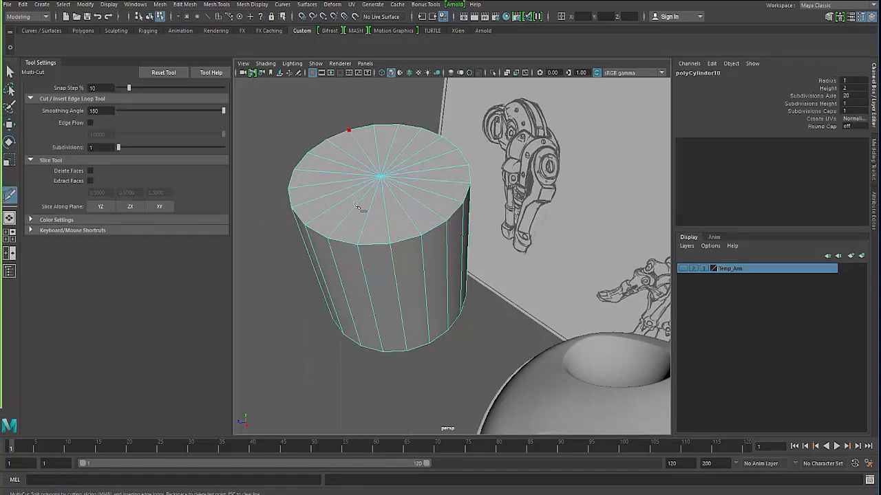
left_click(358, 245)
left_click(358, 245)
right_click(396, 166)
left_click(399, 125)
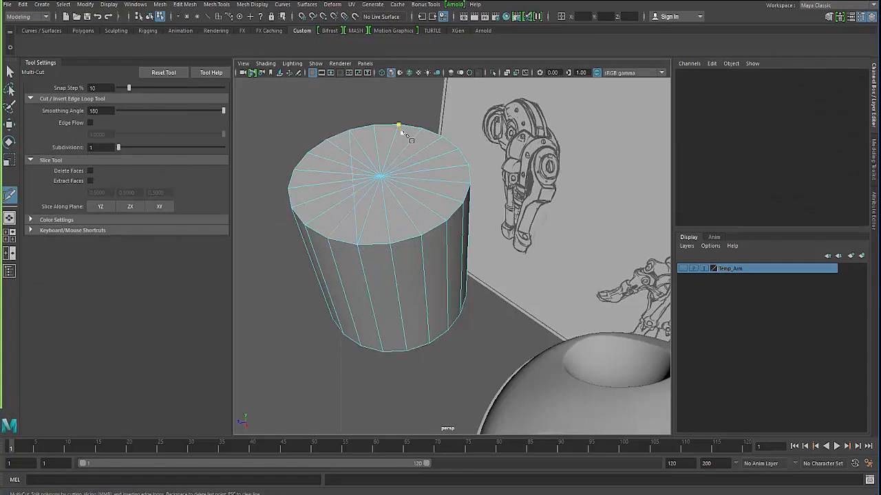
left_click(421, 235)
right_click(419, 244)
left_click_drag(353, 245, 357, 267, "alt")
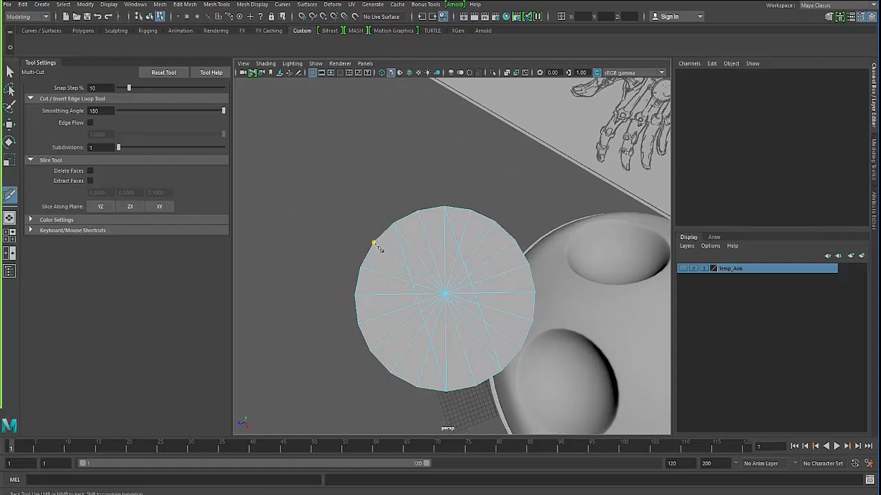
Step: Try to add another Multi-Cut line across the top cap between opposite rim vertices
left_click(416, 388)
right_click(454, 274)
left_click(477, 215)
left_click(406, 268)
Step: Undo all the Multi-Cut lines on the cylinder cap and return to object selection
key("ctrl+z")
key("ctrl+z")
key("ctrl+z")
key("ctrl+z")
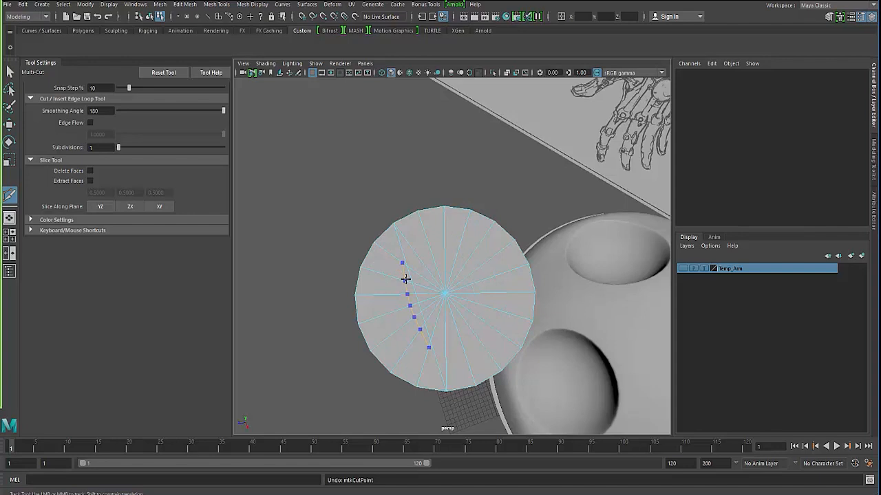
key("ctrl+z")
key("F8")
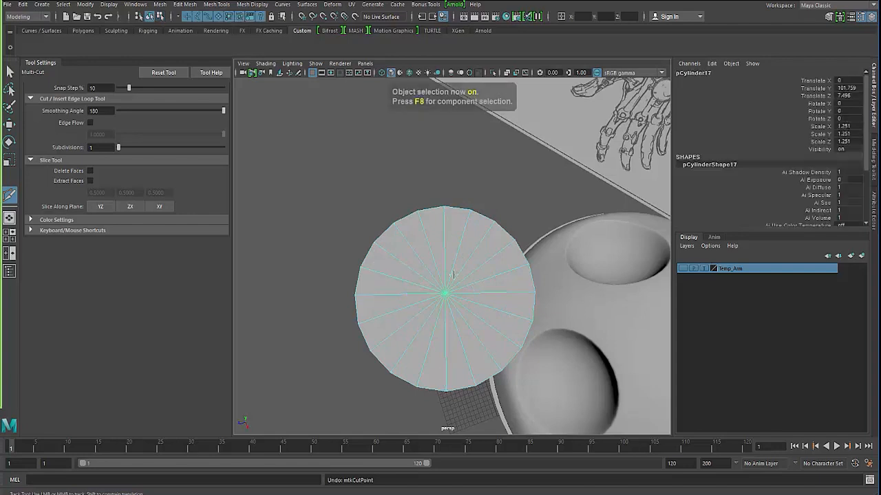
Step: Set the cylinder's Subdivisions Axis to 15
scroll(702, 204, "down", 3)
left_click(704, 214)
left_click(807, 185)
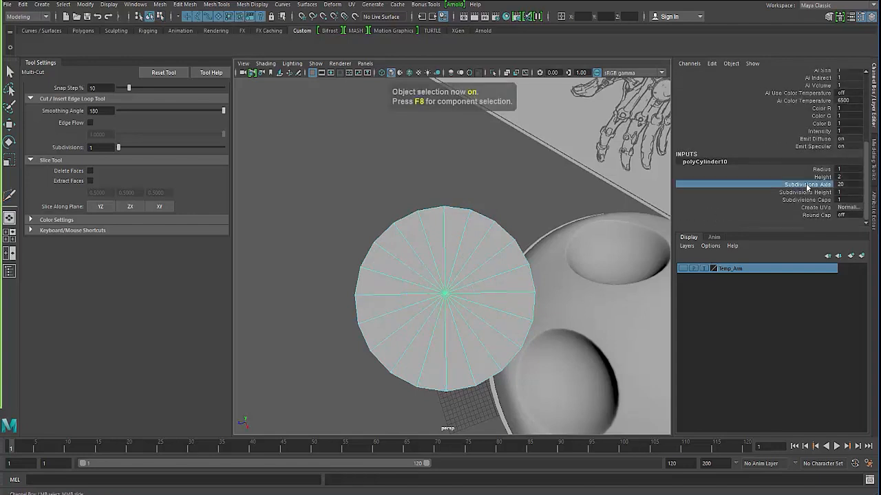
middle_click_drag(564, 213, 532, 216)
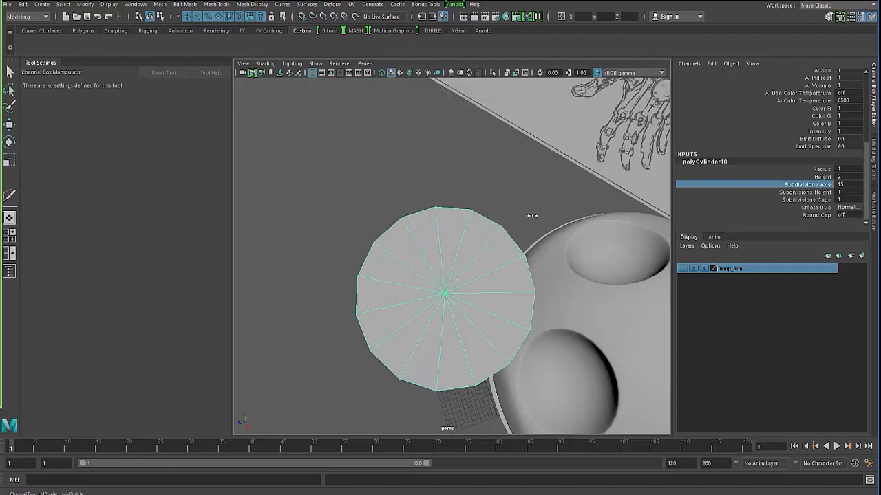
scroll(406, 224, "down", 2)
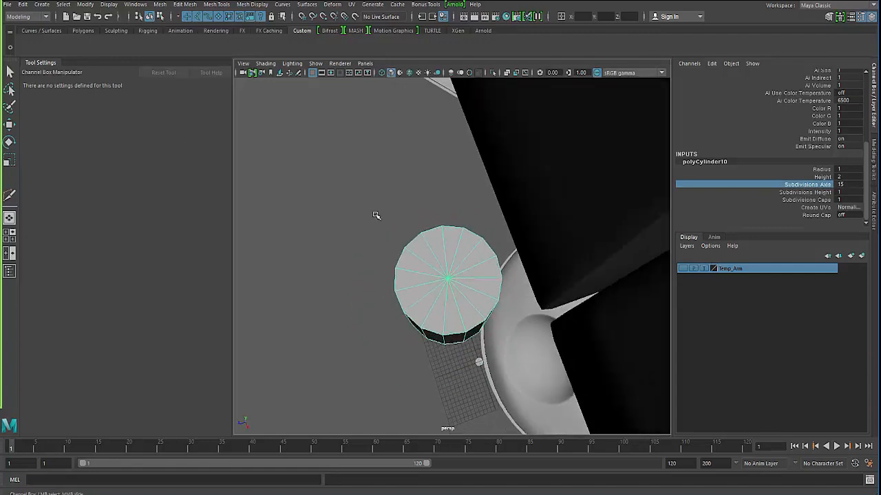
Step: Frame the cylinder in the top orthographic view and examine its subdivisions against the surrounding arm parts
key("space")
key("space")
key("f")
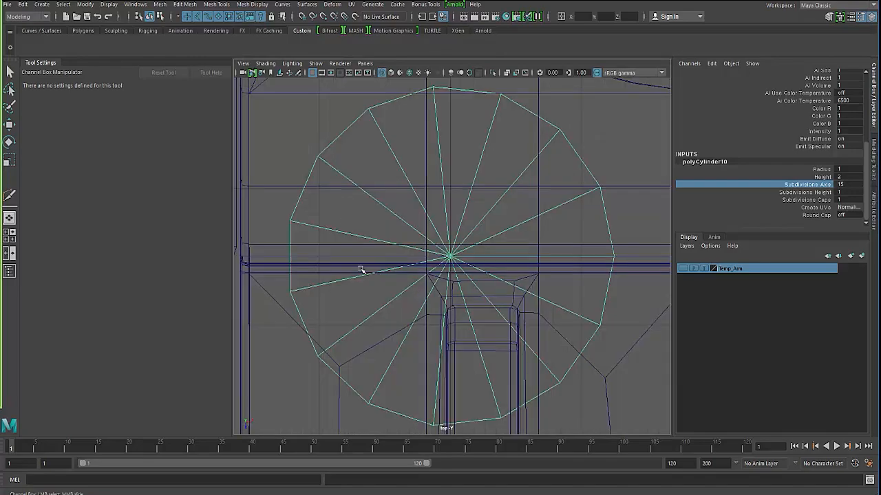
right_click_drag(382, 261, 275, 240, "alt")
left_click(349, 236, "alt")
right_click_drag(350, 236, 479, 316, "alt")
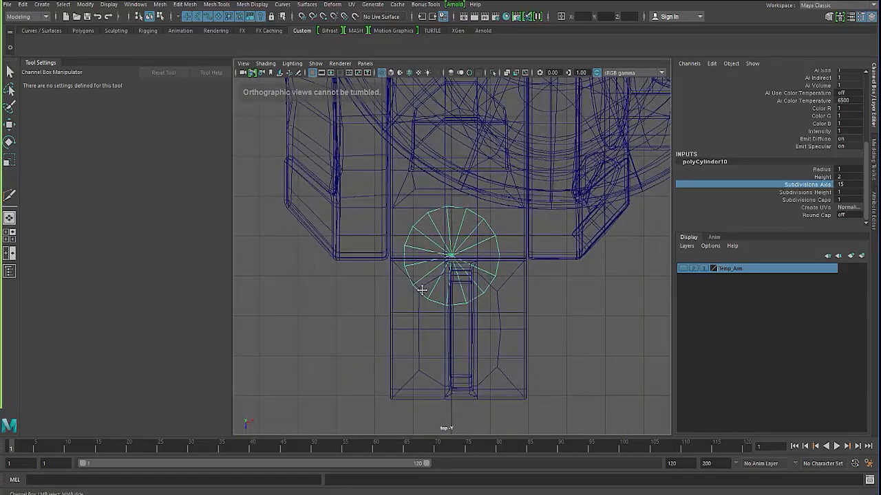
right_click_drag(405, 242, 421, 259, "alt")
middle_click_drag(422, 260, 407, 219, "alt")
right_click_drag(407, 219, 412, 225, "alt")
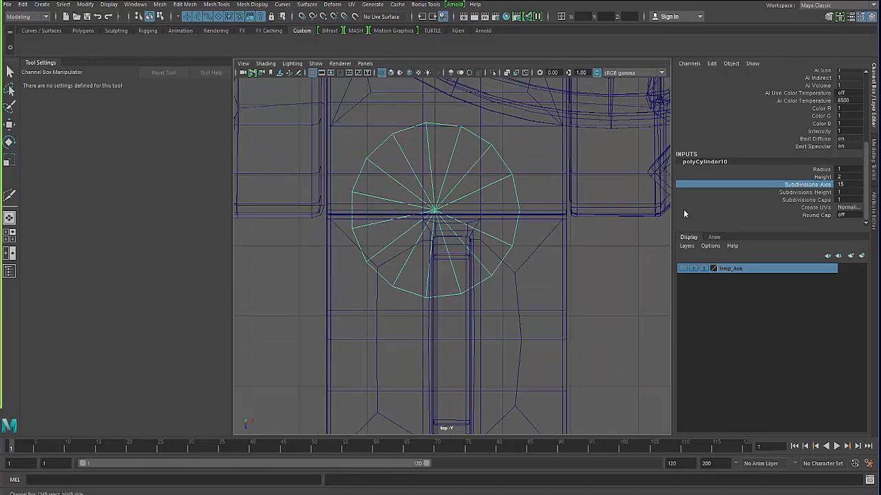
Step: Try Subdivisions Axis 10 on the cylinder, and settle on 18
mouse_move(485, 218)
middle_mouse_down()
mouse_move(500, 218)
mouse_move(468, 217)
middle_mouse_up()
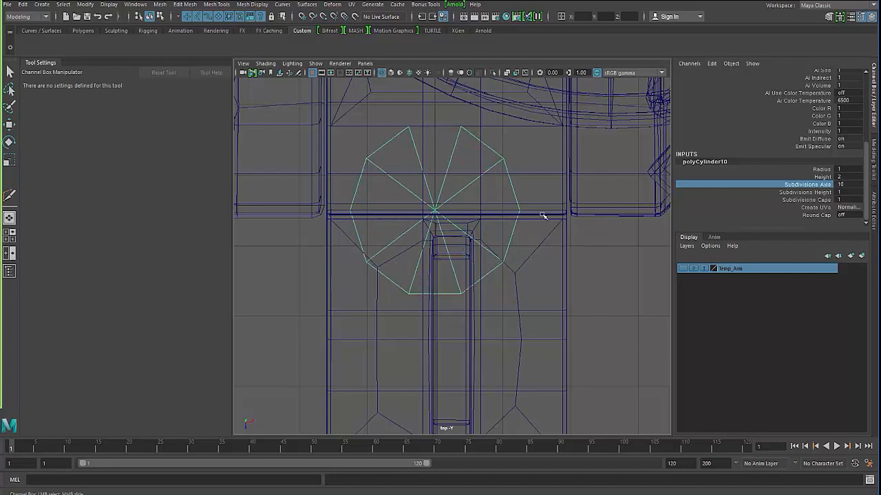
scroll(543, 216, "down", 3)
middle_click_drag(511, 217, 545, 217)
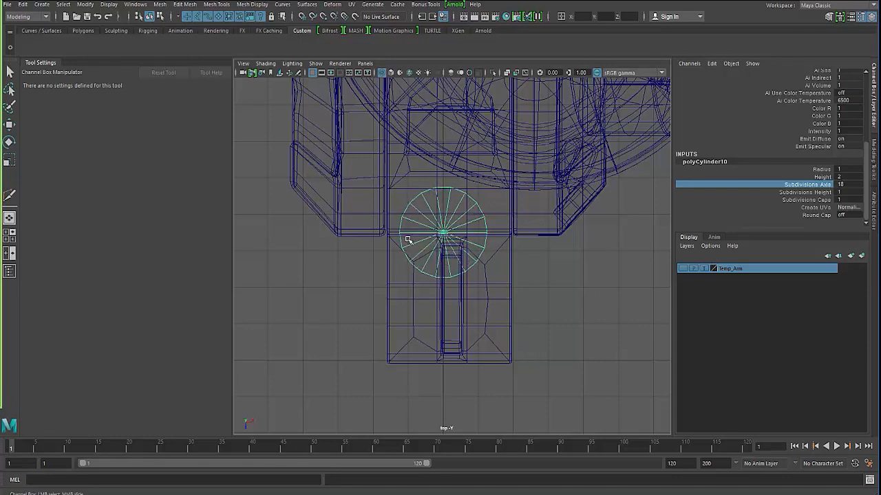
Step: Cut two parallel vertical lines across the left half of the cylinder cap with Multi-Cut, joining opposite rim vertices
scroll(407, 239, "up", 2)
left_click_drag(407, 240, 482, 243, "alt")
middle_click_drag(451, 241, 448, 252, "alt")
scroll(448, 241, "up", 1)
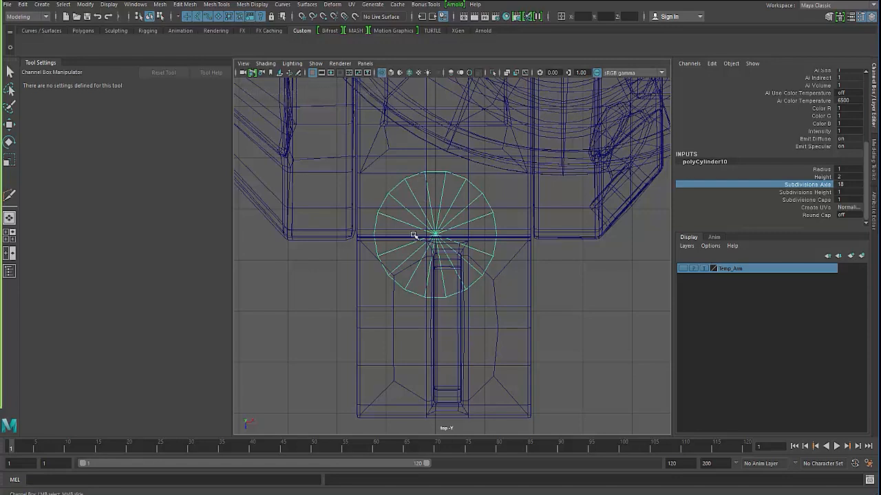
scroll(457, 256, "up", 2)
left_click_drag(457, 256, 429, 227, "alt")
right_click_drag(425, 225, 390, 223, "shift")
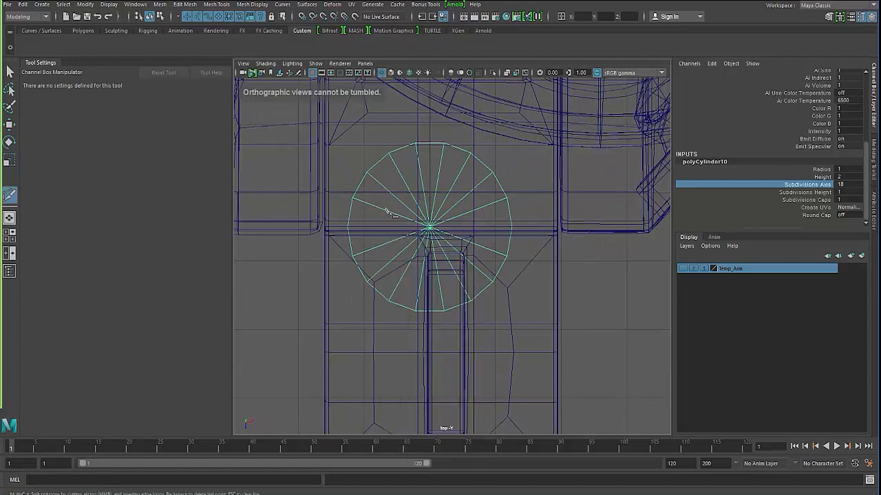
left_click(415, 145)
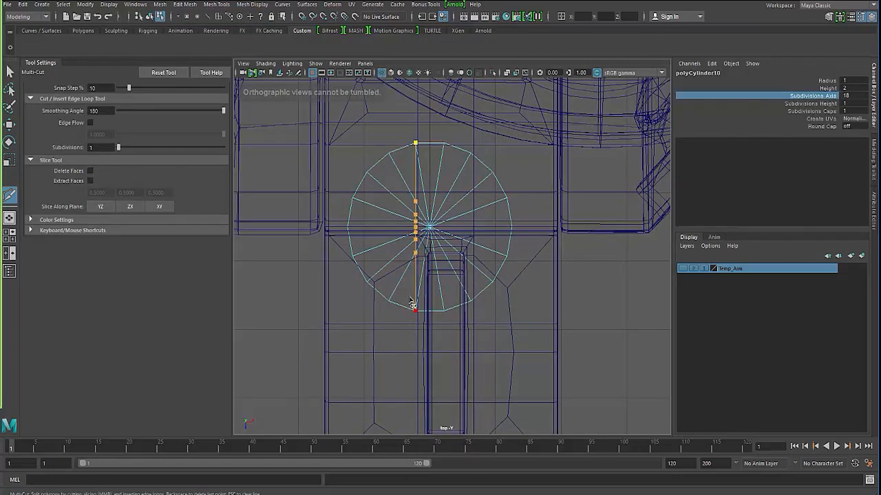
left_click(413, 304)
key("Return")
left_click(388, 154)
left_click(390, 303)
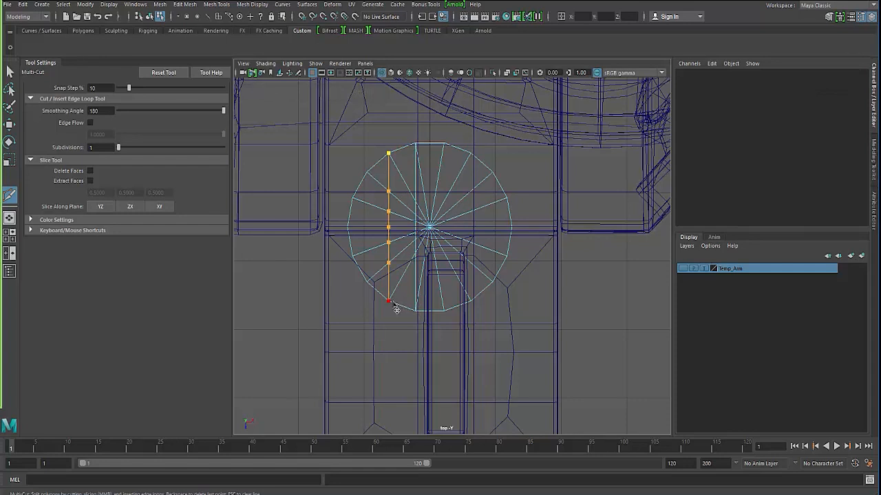
key("Return")
Step: Cut two matching vertical lines across the right half of the cylinder cap, joining opposite rim vertices
left_click(446, 145)
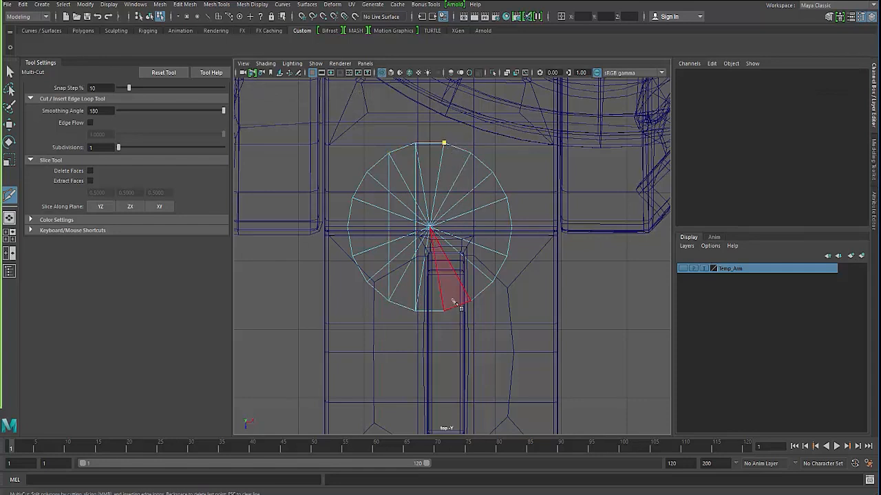
left_click(448, 307)
key("Return")
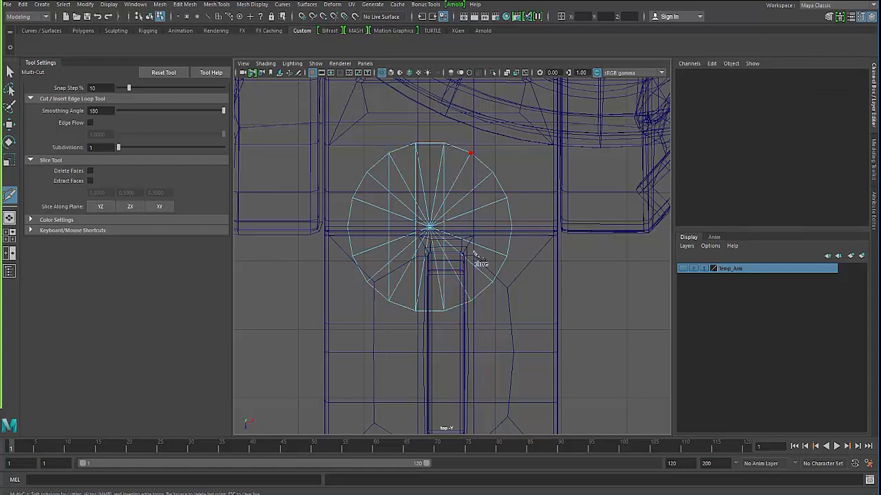
left_click(472, 153)
left_click(471, 300)
key("Return")
Step: Return to the perspective view, undo the Multi-Cut lines on the cap and go back to object selection
key("space")
key("space")
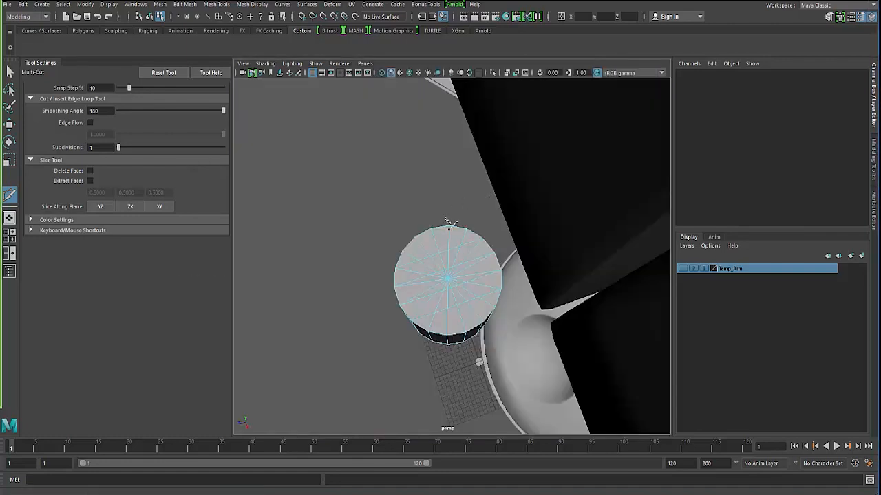
left_click_drag(447, 222, 319, 196, "alt")
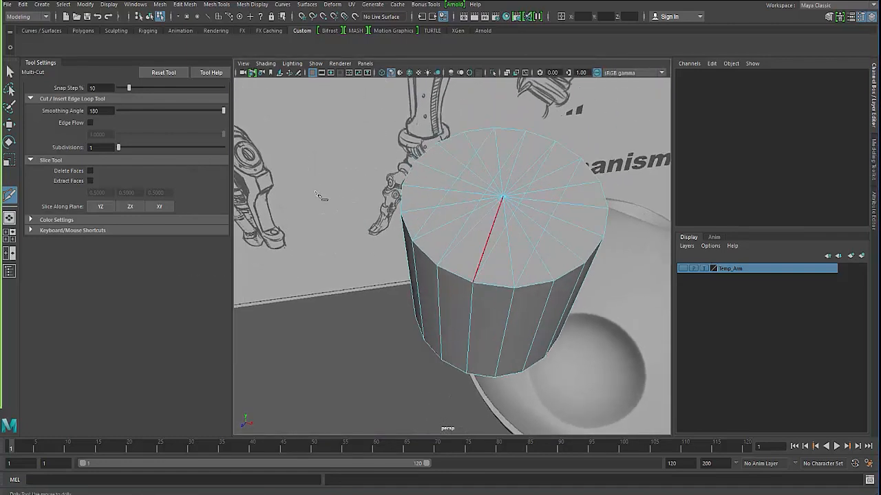
key("ctrl+z")
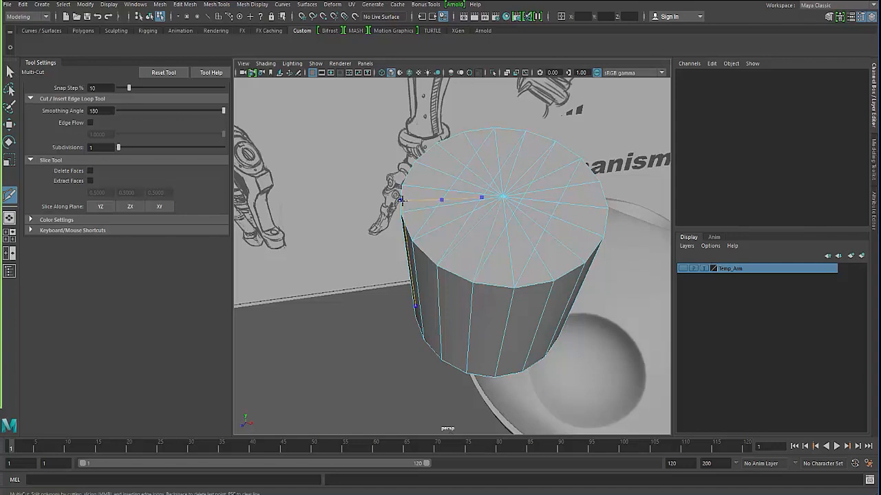
key("q")
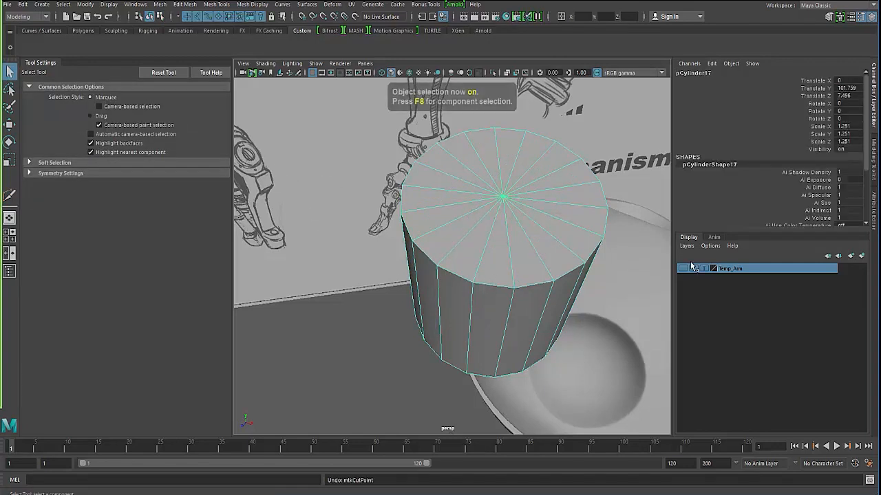
Step: Enlarge the 18-sided cylinder uniformly in the side view
scroll(757, 175, "down", 3)
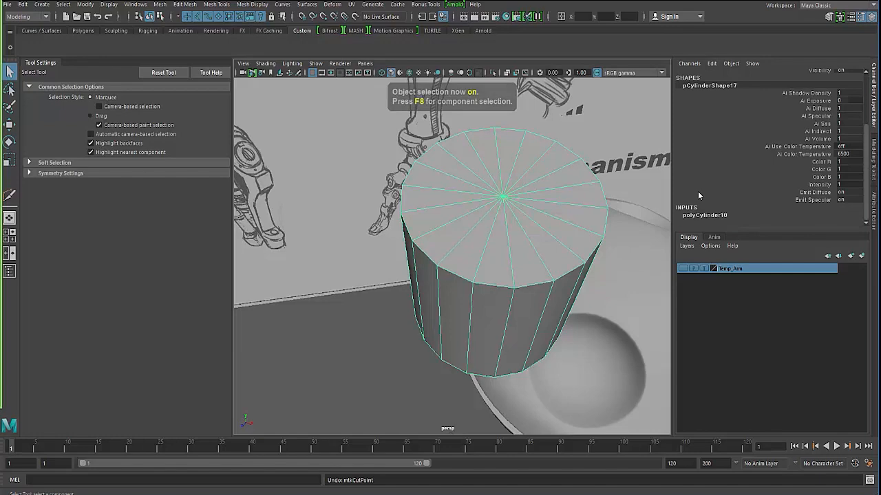
scroll(707, 218, "down", 2)
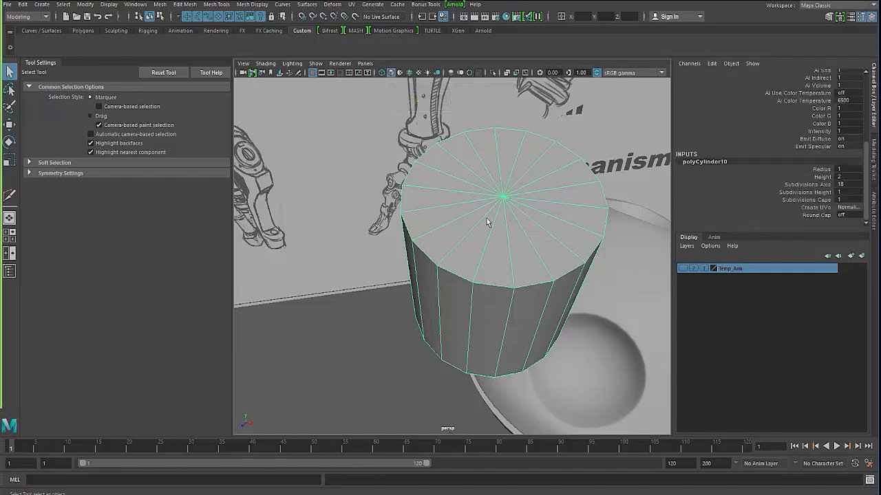
left_click_drag(486, 222, 441, 191, "alt")
scroll(413, 213, "down", 8)
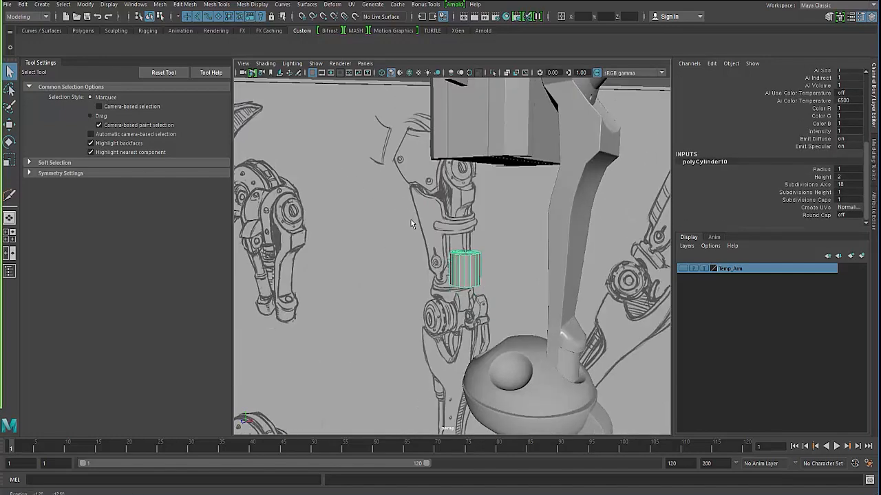
key("space")
key("space")
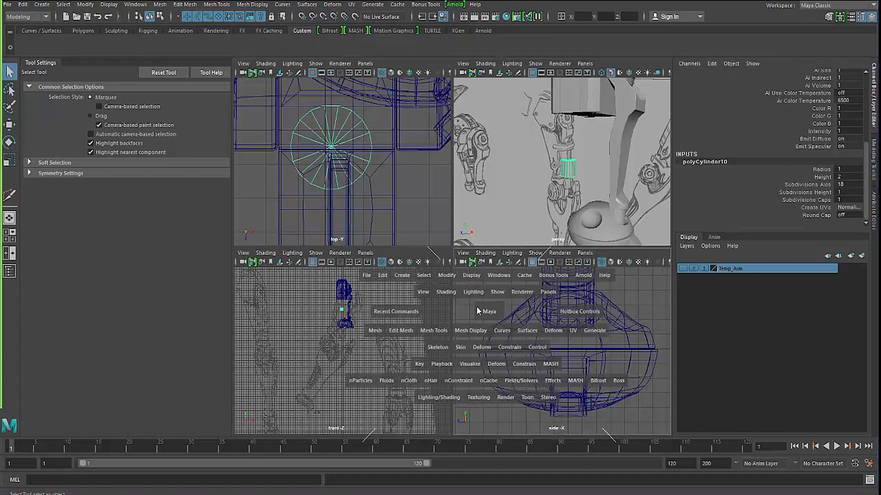
right_click_drag(512, 309, 389, 223, "alt")
middle_click_drag(388, 223, 409, 299, "alt")
scroll(408, 302, "up", 2)
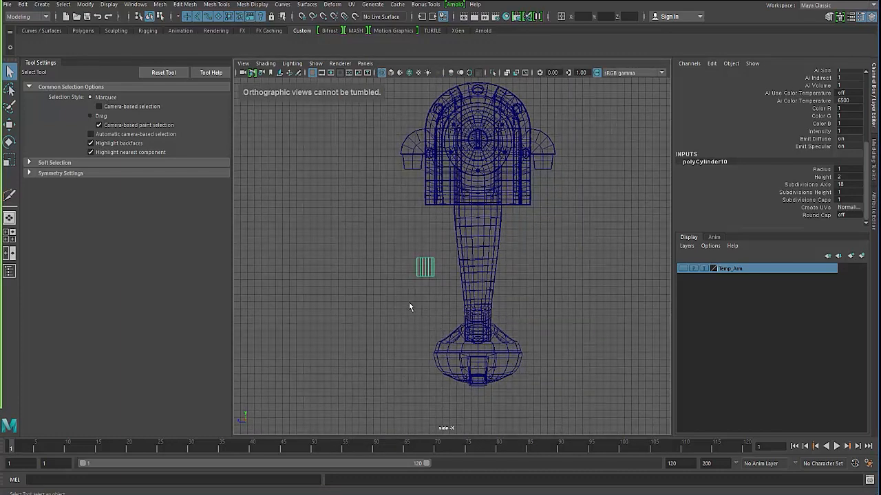
key("r")
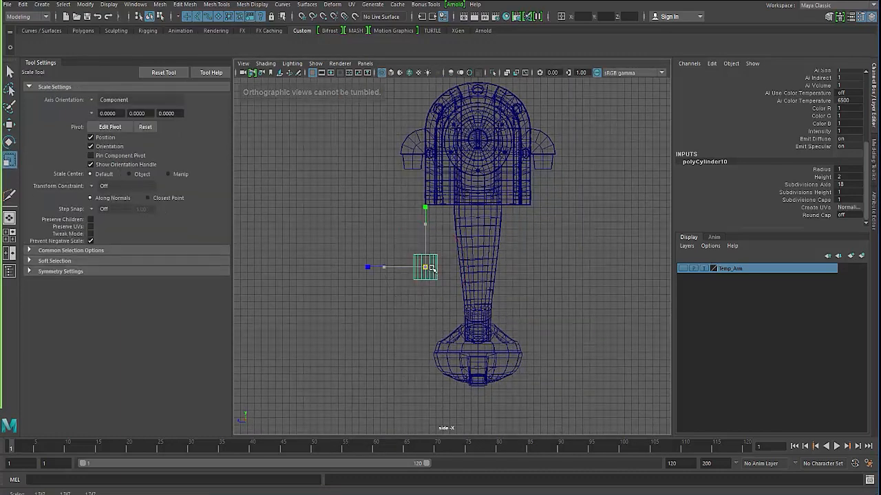
Step: Shift the cylinder's pivot to the centre of its top cap and tilt it about 11.6 degrees around X in the side view
key("e")
middle_click_drag(403, 288, 426, 270, "alt")
right_click_drag(426, 270, 492, 297, "alt")
key("d")
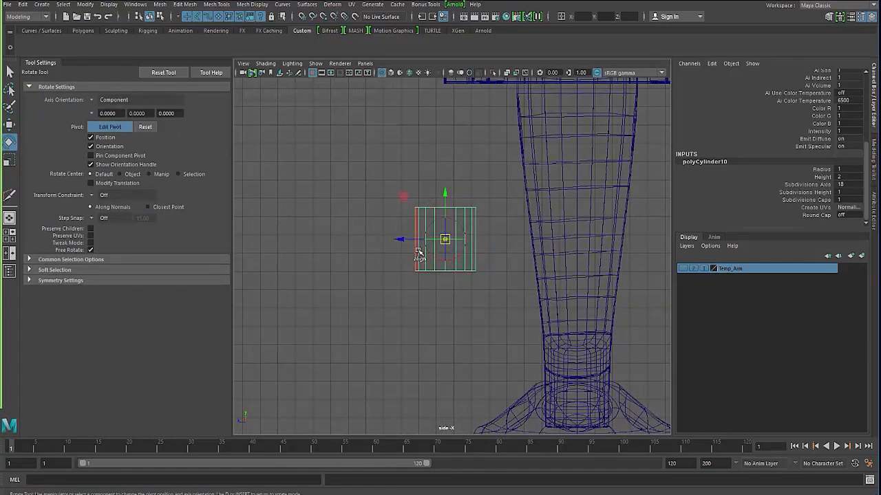
left_click_drag(446, 239, 418, 236)
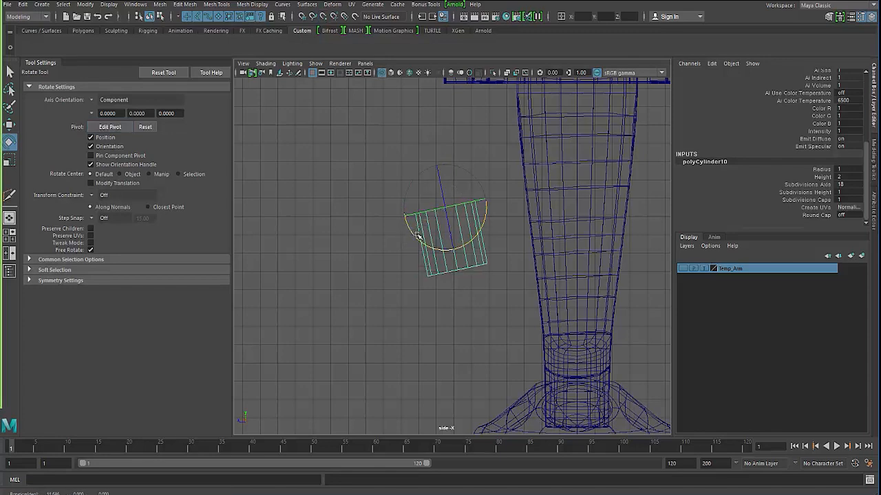
Step: Position the cylinder's top under the shoulder housing's side bracket and stretch it along its length down to the round base
key("w")
middle_click_drag(423, 164, 423, 243, "alt")
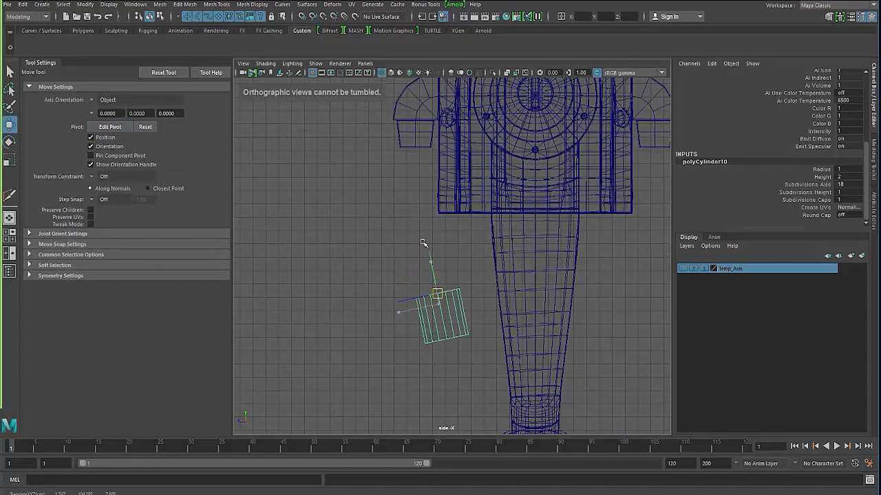
left_click_drag(437, 294, 417, 143)
key("r")
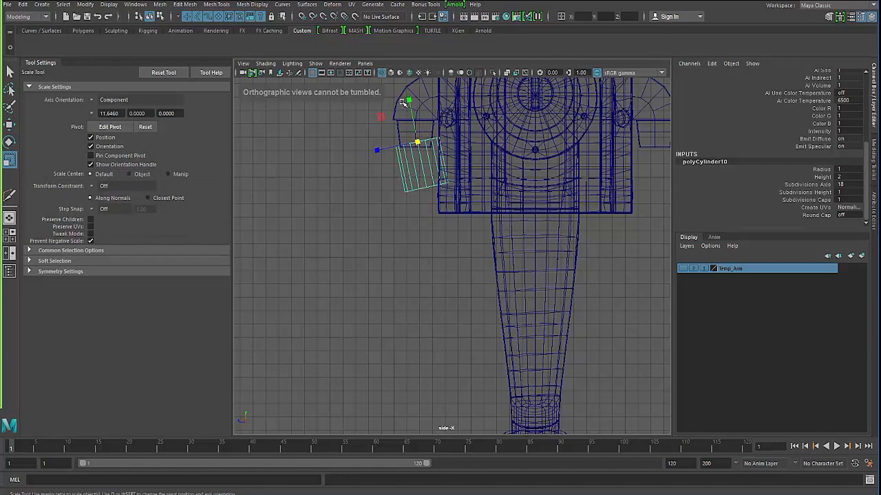
left_click_drag(408, 101, 390, 19)
right_click_drag(370, 207, 333, 192, "alt")
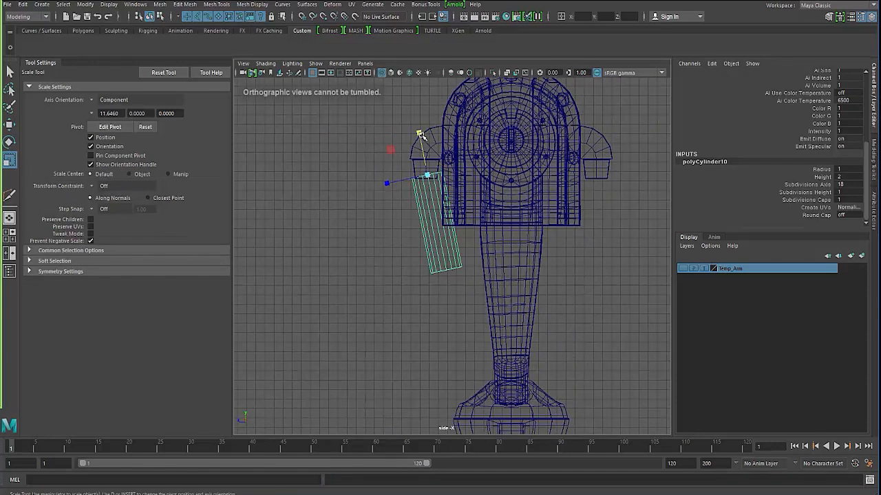
left_click_drag(421, 134, 400, 83)
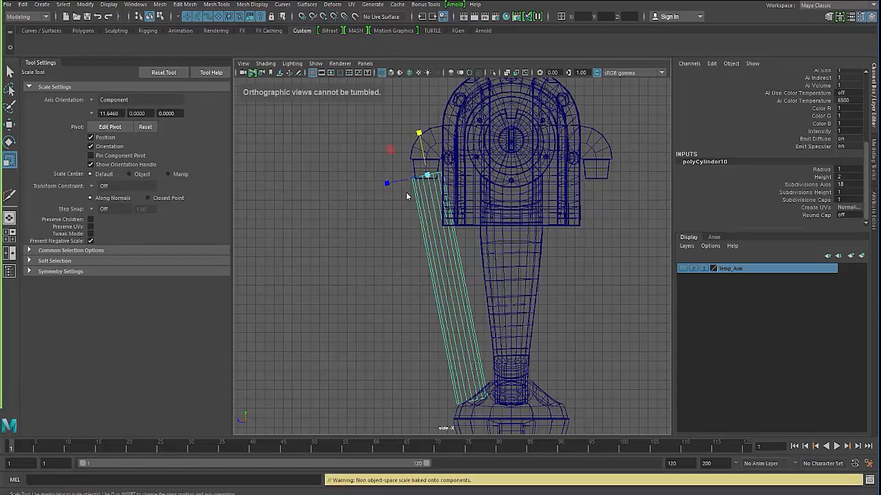
Step: Tilt the long cylinder sideways about its top pivot in the perspective view, aiming its lower end at the round base
key("space")
key("space")
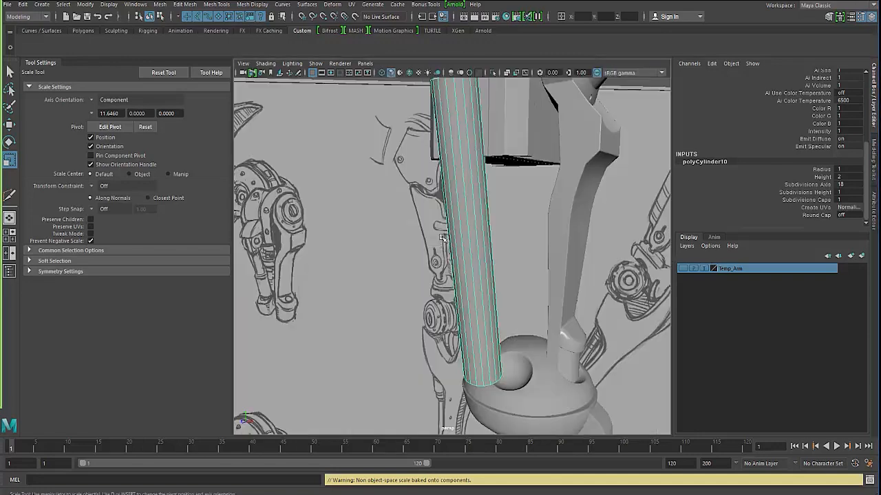
mouse_move(443, 239)
left_mouse_down("alt")
mouse_move(392, 234)
mouse_move(446, 242)
mouse_move(430, 243)
mouse_move(505, 180)
mouse_move(517, 182)
mouse_move(371, 159)
left_mouse_up("alt")
key("e")
left_click(507, 179)
right_click_drag(372, 159, 353, 152, "alt")
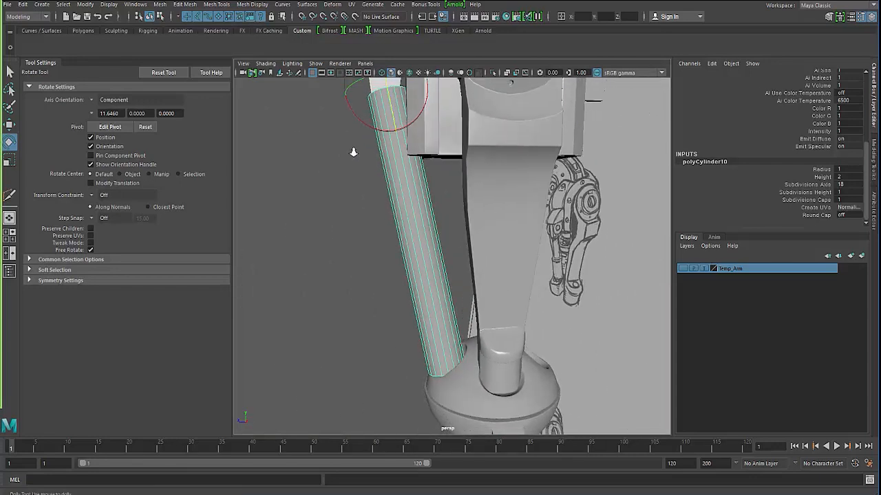
Step: Scale the cylinder down uniformly to slim it, and lengthen it slightly so it still reaches the base
left_click_drag(353, 152, 383, 214, "alt")
key("r")
left_click_drag(415, 164, 387, 167)
left_click_drag(405, 129, 402, 115)
Step: Fine-tune the cylinder's rotation to about 12.7, -1.1 and 5.6 degrees so it runs from the bracket to the base
key("e")
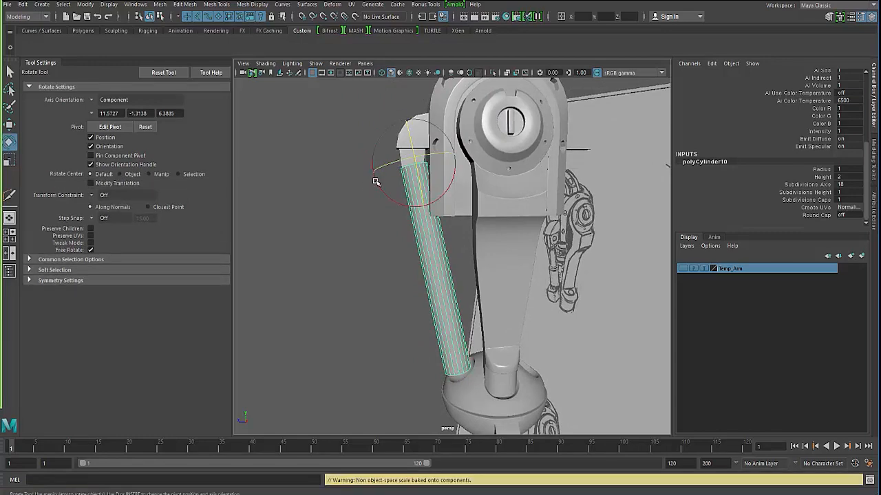
mouse_move(375, 183)
left_mouse_down()
mouse_move(386, 201)
mouse_move(455, 187)
left_mouse_up()
left_click_drag(455, 187, 415, 133)
key("r")
Step: Select the shoulder housing shells with their side brackets, compare them with the reference sketch, and group them
left_click(440, 200)
left_click_drag(460, 154, 524, 157, "alt")
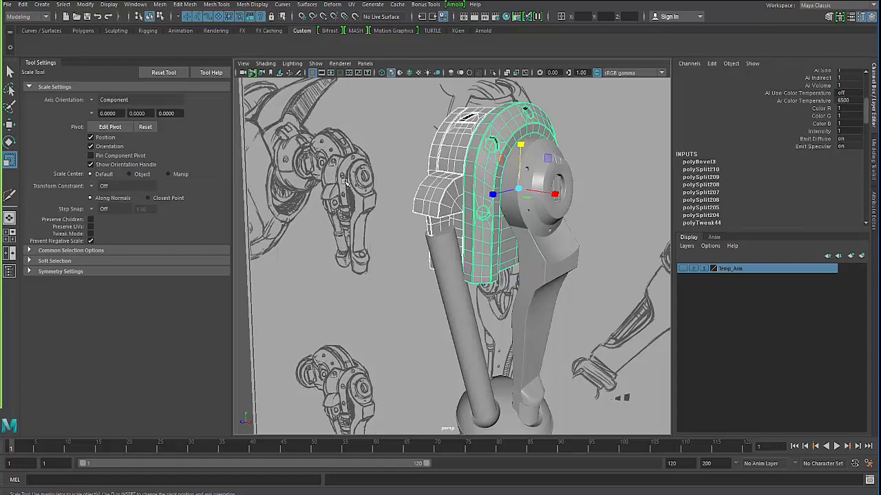
left_click_drag(345, 182, 333, 195, "alt")
right_click_drag(385, 189, 330, 180, "alt")
left_click_drag(370, 175, 360, 183, "alt")
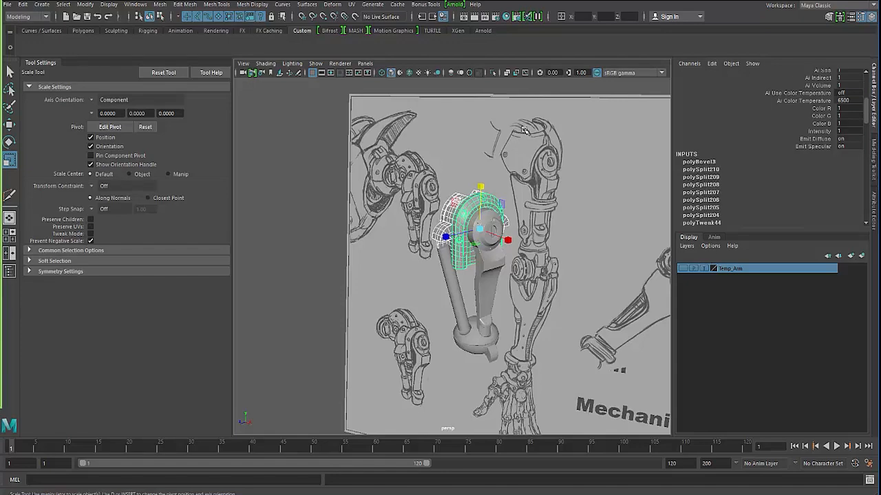
left_click_drag(436, 222, 399, 201, "alt")
right_click_drag(399, 201, 451, 227, "alt")
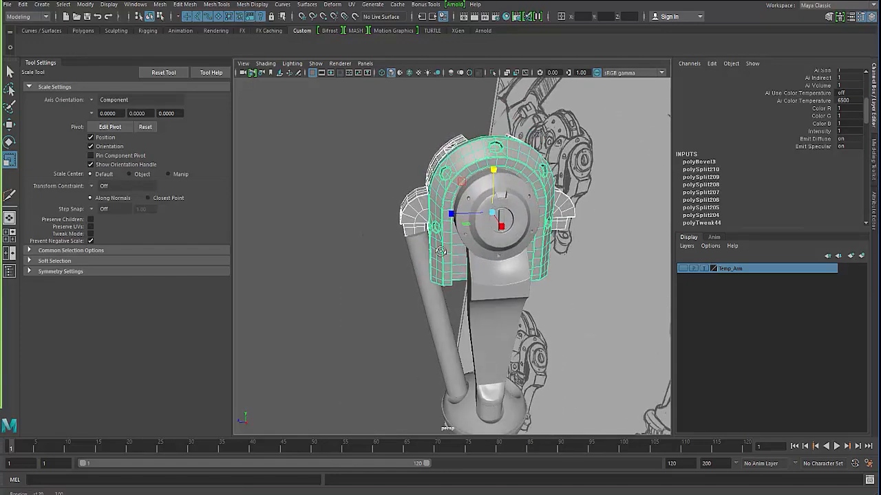
mouse_move(452, 227)
left_mouse_down("alt")
mouse_move(520, 244)
mouse_move(454, 244)
left_mouse_up("alt")
key("ctrl+g")
Step: Apply a lattice deformer to the housing group and set its T Divisions to 2
left_click_drag(436, 216, 371, 192, "alt")
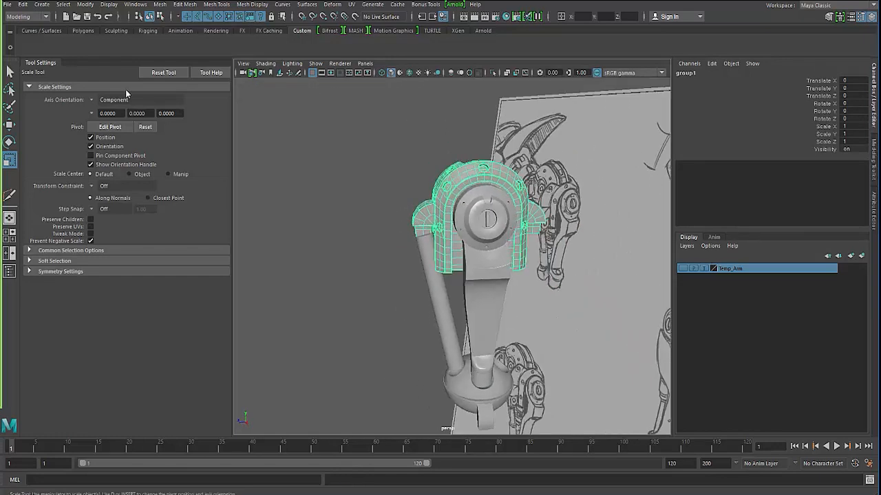
left_click(14, 16)
left_click(15, 29)
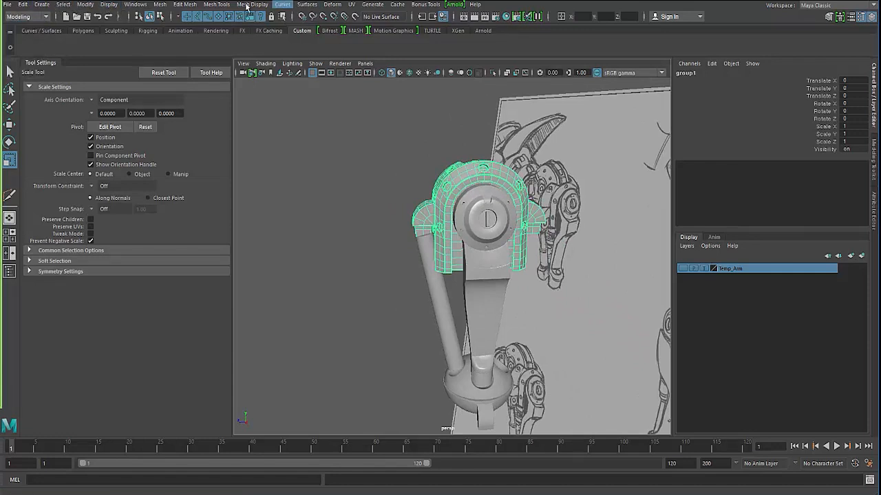
left_click(331, 5)
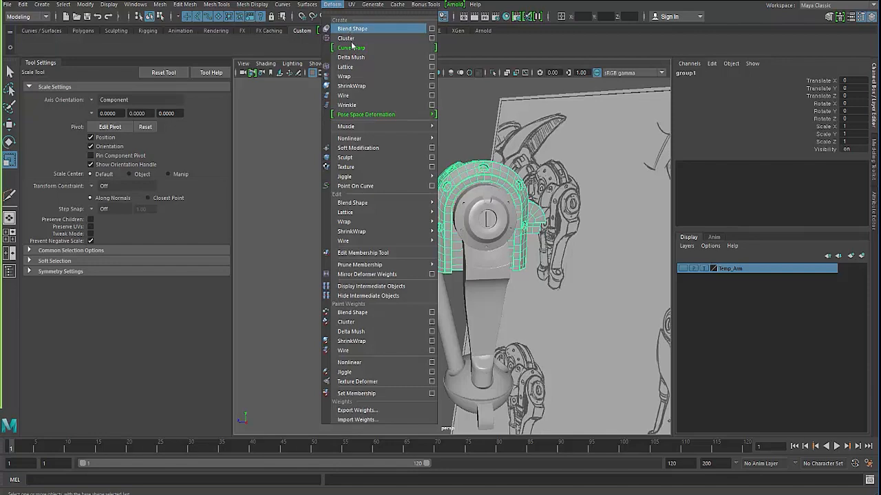
left_click(352, 68)
left_click_drag(403, 211, 368, 234, "alt")
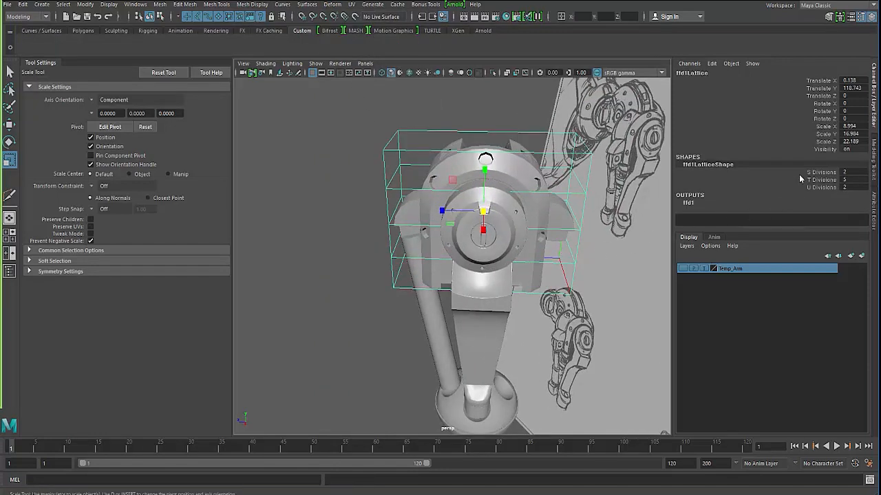
left_click(822, 179)
middle_click_drag(609, 182, 595, 181)
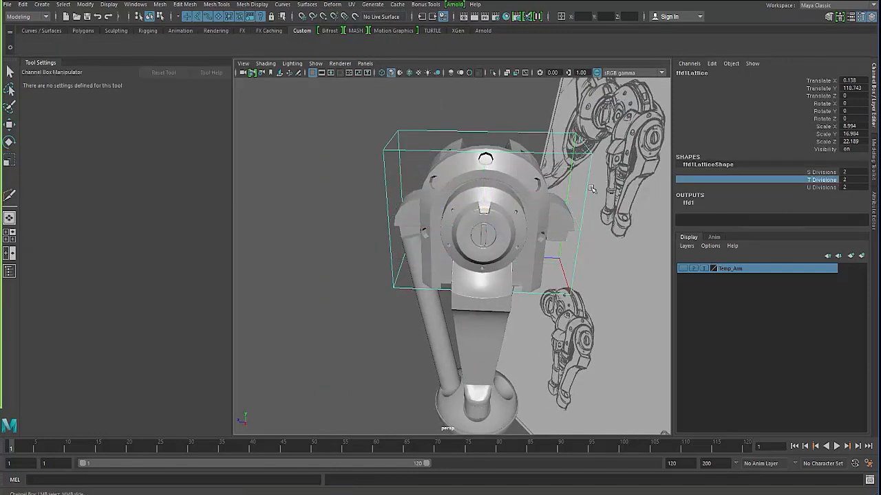
Step: Narrow the housing along Z by scaling all lattice points, and scale the lower points further inward to taper its lower end
left_click_drag(591, 189, 395, 155, "alt")
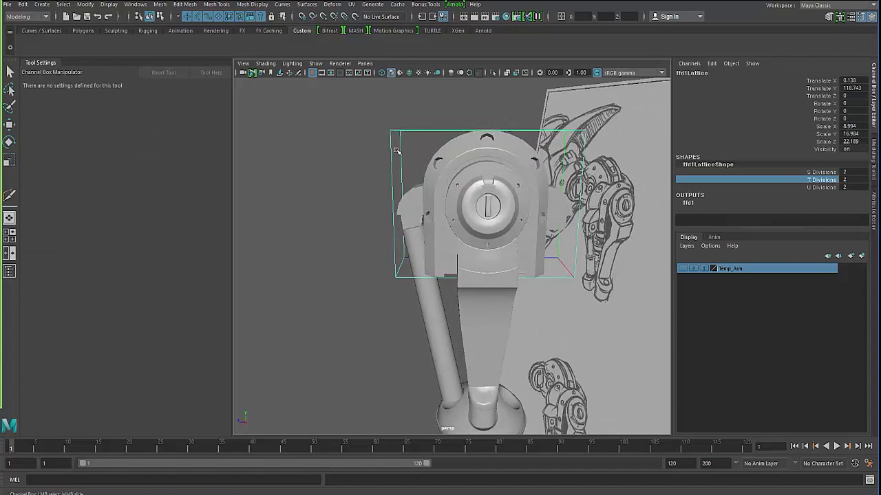
right_click(396, 150)
right_click_drag(392, 149, 375, 108)
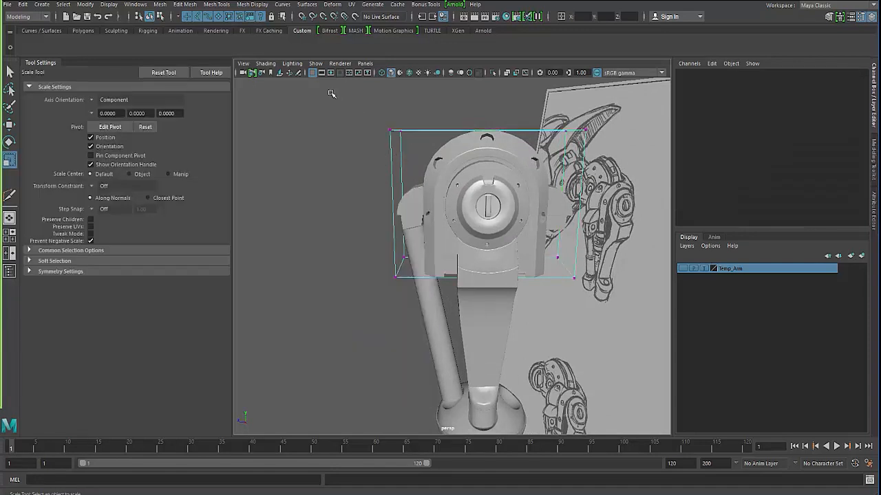
left_click_drag(331, 94, 596, 314)
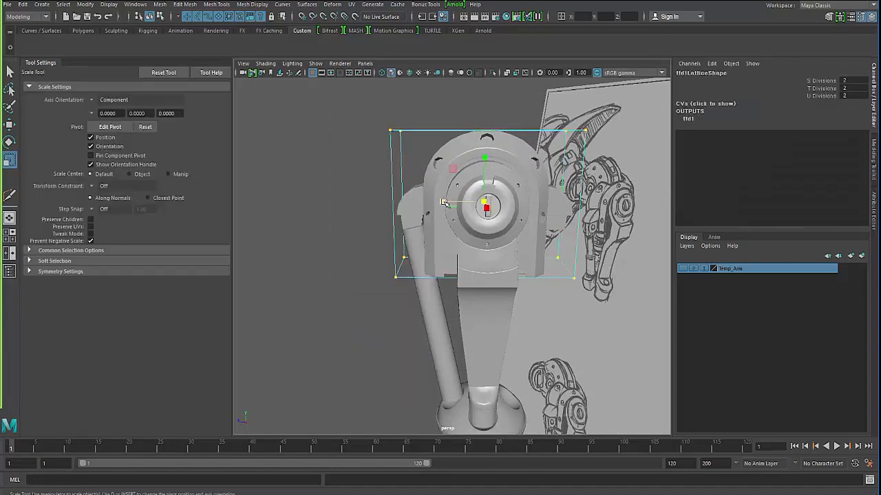
left_click_drag(444, 201, 447, 199)
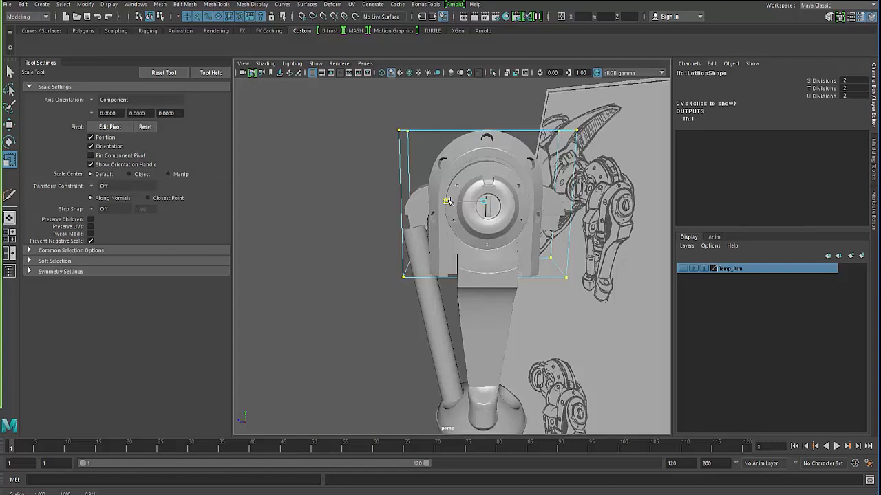
left_click_drag(334, 221, 623, 315)
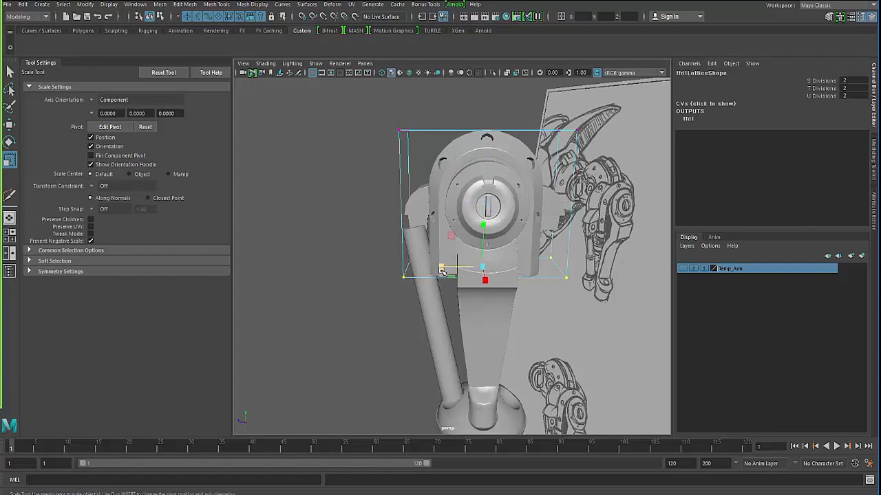
left_click_drag(439, 268, 445, 267)
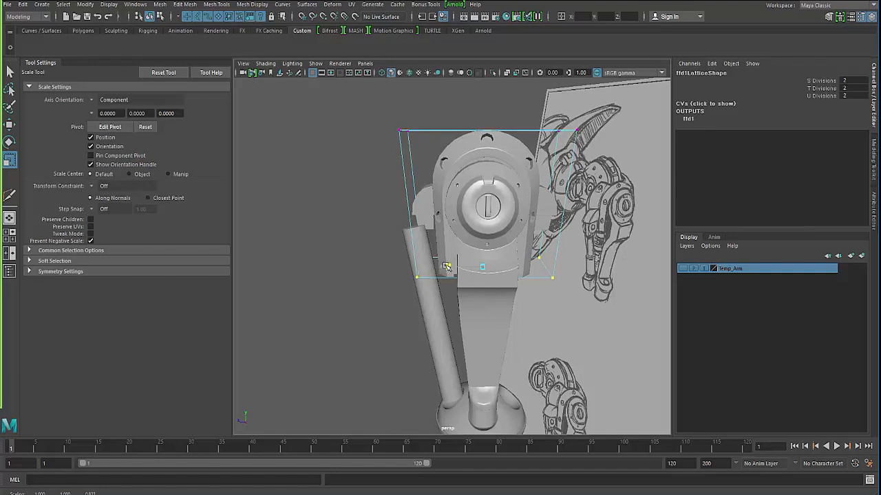
Step: Move the cylinder inward under the narrowed housing's bracket, to about 7.94 in Z, and set its tilt to about 10.3 degrees around X
left_click(425, 302)
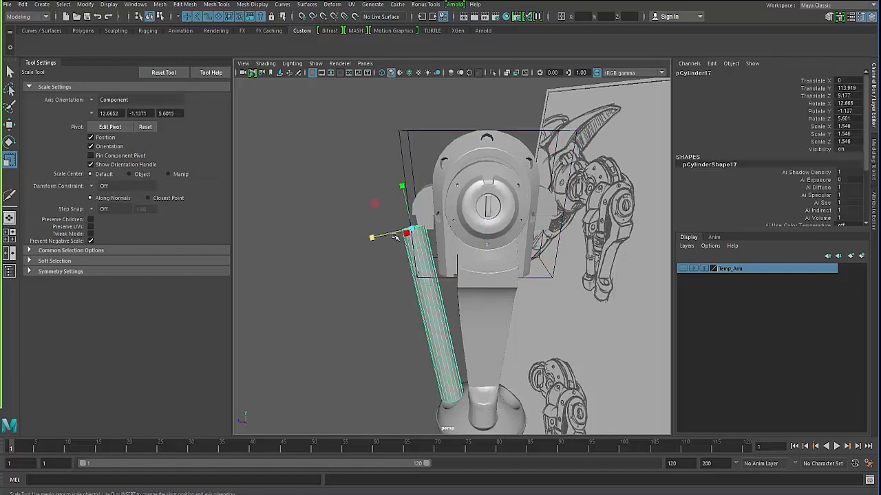
key("w")
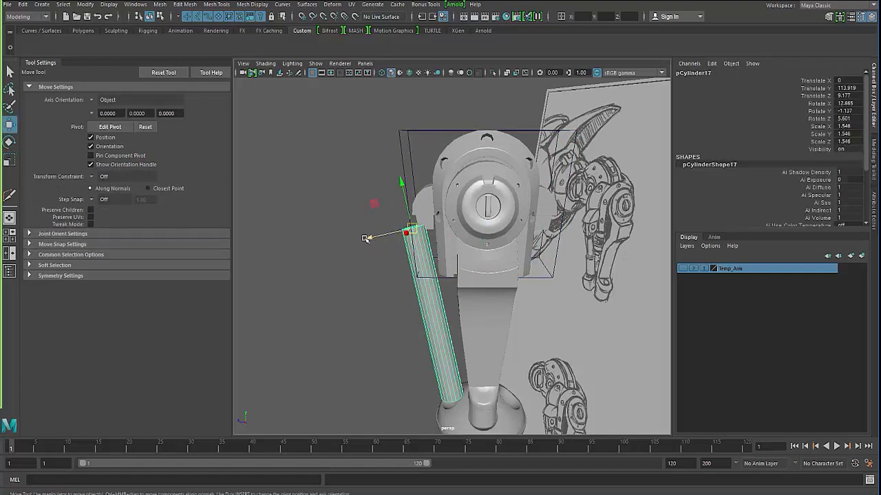
mouse_move(373, 237)
left_mouse_down()
mouse_move(405, 265)
mouse_move(401, 247)
mouse_move(411, 252)
left_mouse_up()
key("e")
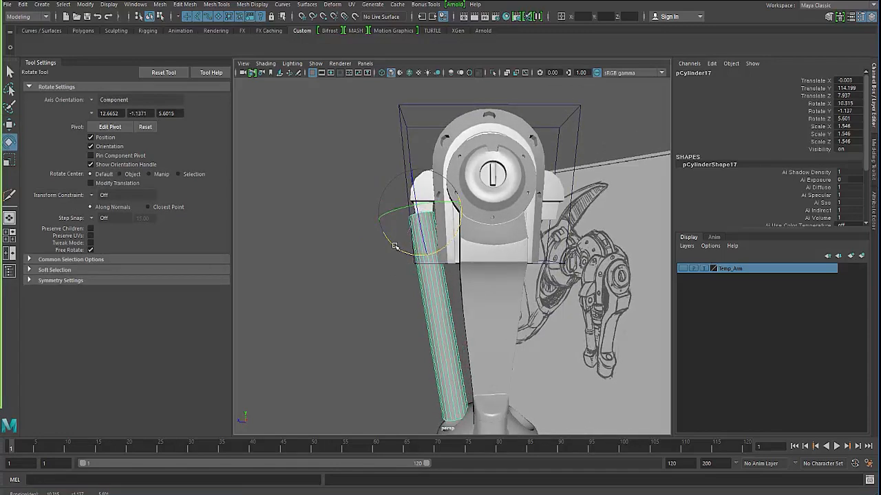
Step: Adjust the width of the housing's lower end by scaling the lattice's lower points along Z
left_click(404, 186)
left_click(400, 150)
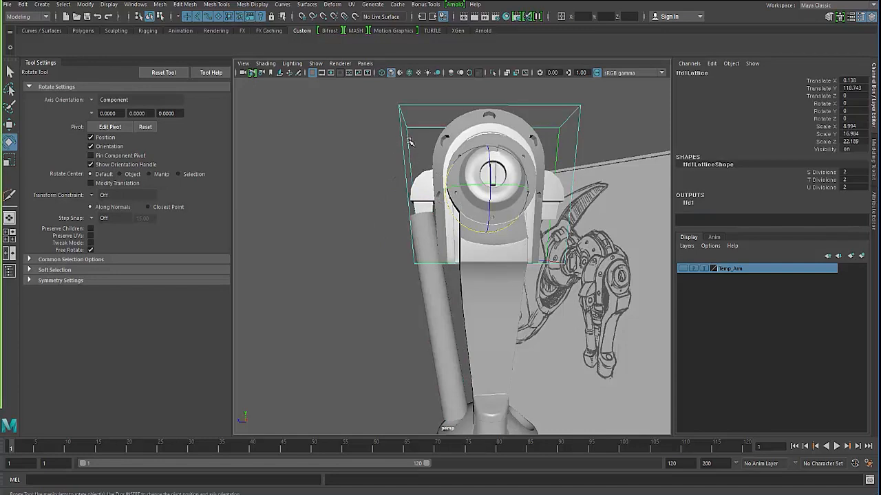
right_click_drag(403, 141, 403, 112)
left_click_drag(351, 241, 654, 337)
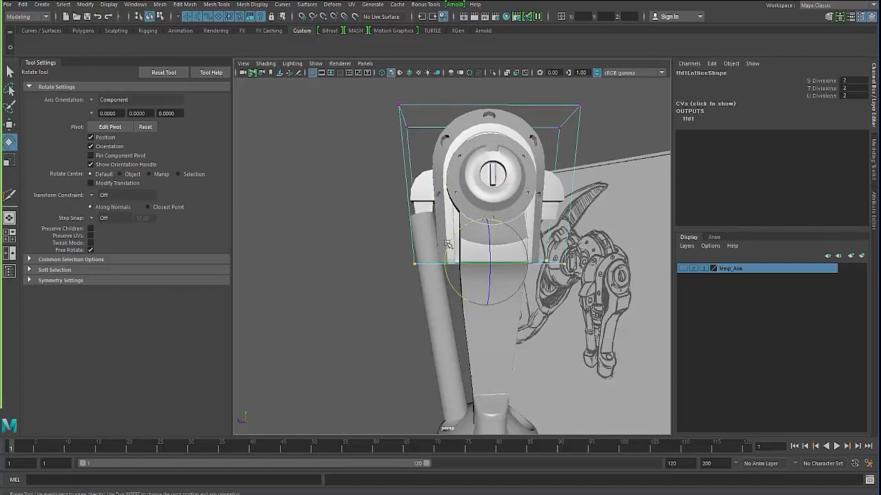
key("r")
mouse_move(446, 262)
left_mouse_down()
mouse_move(383, 273)
mouse_move(389, 282)
mouse_move(407, 269)
mouse_move(387, 271)
mouse_move(406, 288)
left_mouse_up()
Step: Reduce the strut cylinder's tilt to about 9 degrees around X
left_click(433, 300)
left_click(434, 301)
key("e")
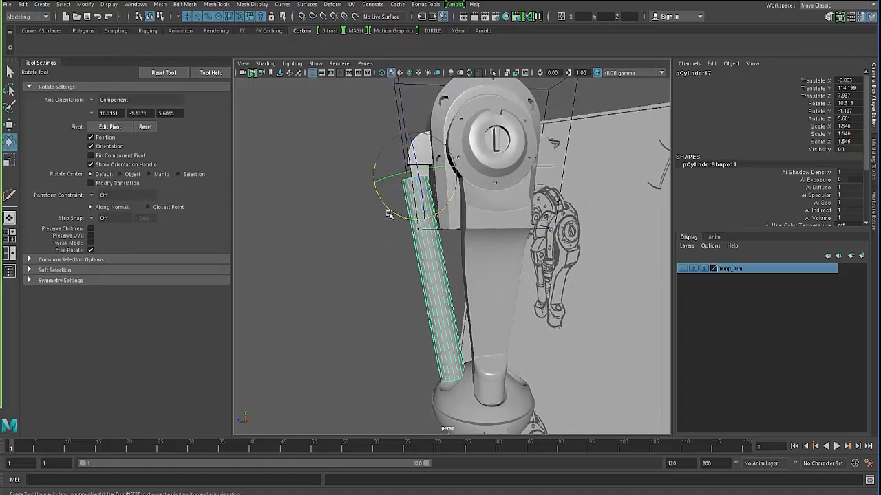
left_click_drag(388, 215, 386, 213)
left_click(342, 232)
Step: Scale the front arm plate with the round joint cap uniformly to about 0.85
mouse_move(402, 244)
left_mouse_down("alt")
mouse_move(389, 256)
mouse_move(389, 328)
mouse_move(439, 323)
mouse_move(389, 316)
left_mouse_up("alt")
right_click_drag(389, 316, 441, 311, "alt")
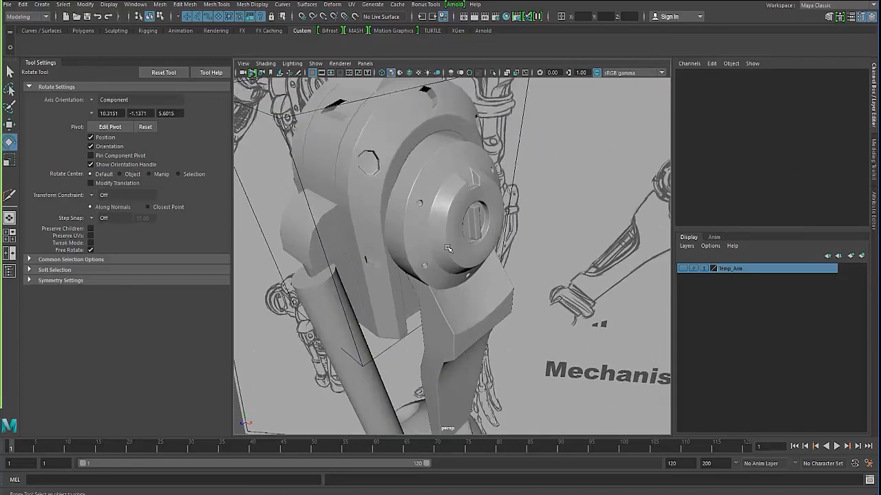
left_click(385, 227)
left_click(440, 256, "shift")
left_click_drag(434, 251, 368, 251, "alt")
key("r")
middle_click_drag(382, 309, 391, 234, "alt")
right_click_drag(392, 234, 358, 237, "alt")
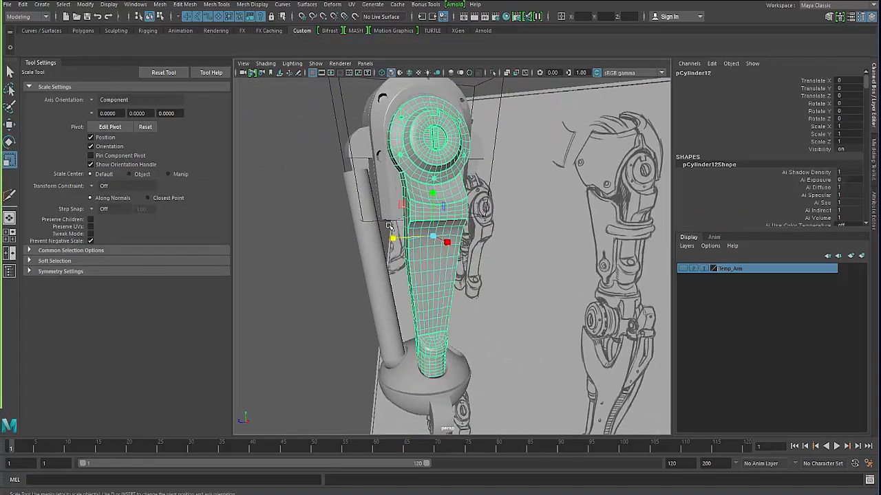
left_click_drag(420, 247, 441, 240, "alt")
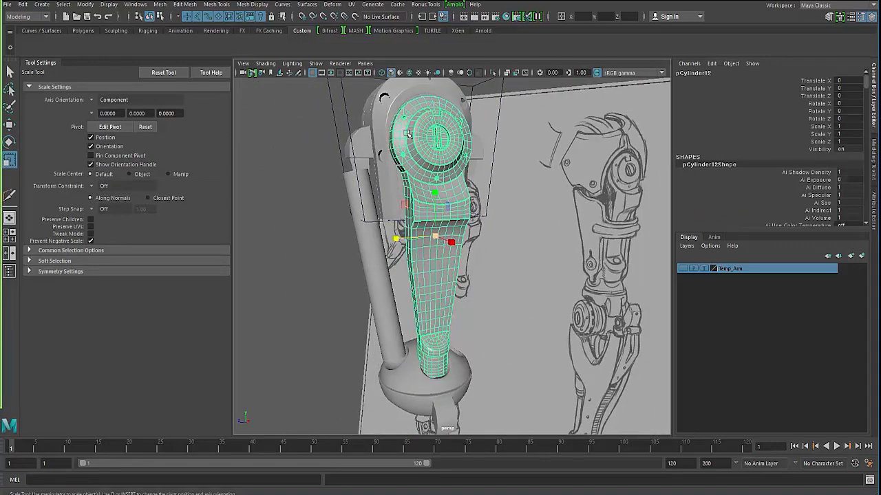
left_click_drag(435, 236, 411, 239)
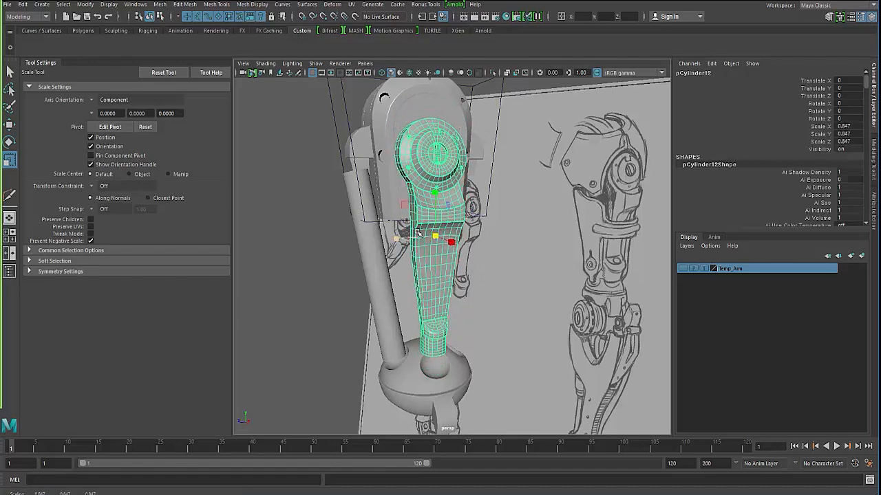
Step: Lengthen the scaled arm plate by moving its lower-end vertices down to the round base with soft selection
key("w")
left_click(409, 72)
mouse_move(408, 135)
left_mouse_down("alt")
mouse_move(425, 240)
mouse_move(421, 215)
mouse_move(438, 174)
mouse_move(448, 212)
left_mouse_up("alt")
right_click_drag(449, 212, 421, 206)
left_click_drag(506, 298, 512, 258)
key("b")
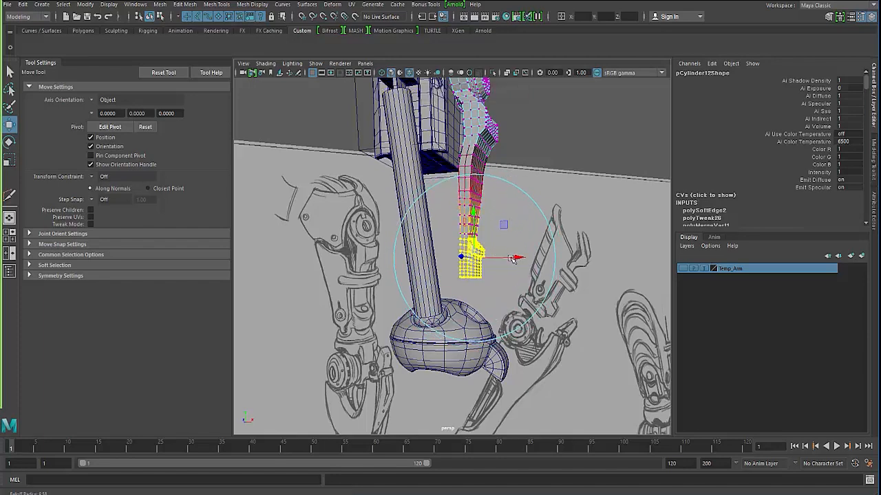
left_click_drag(454, 260, 478, 245, "alt")
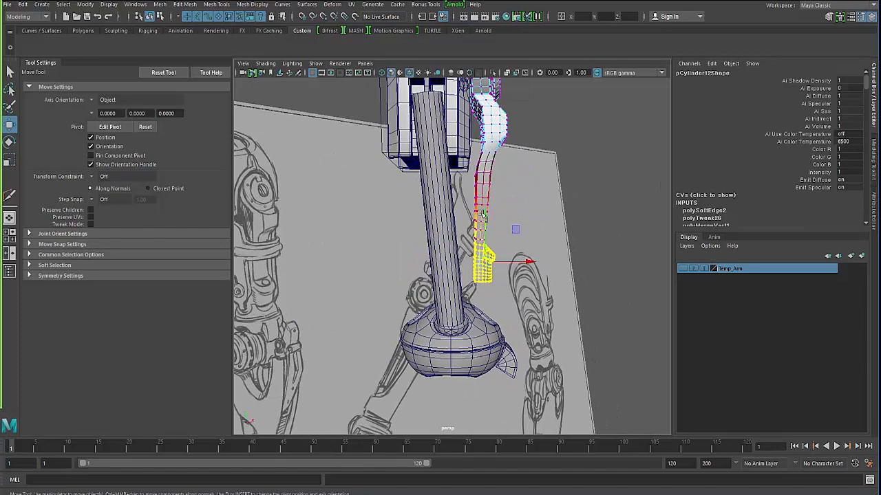
left_click_drag(483, 214, 466, 264)
left_click_drag(513, 303, 531, 296)
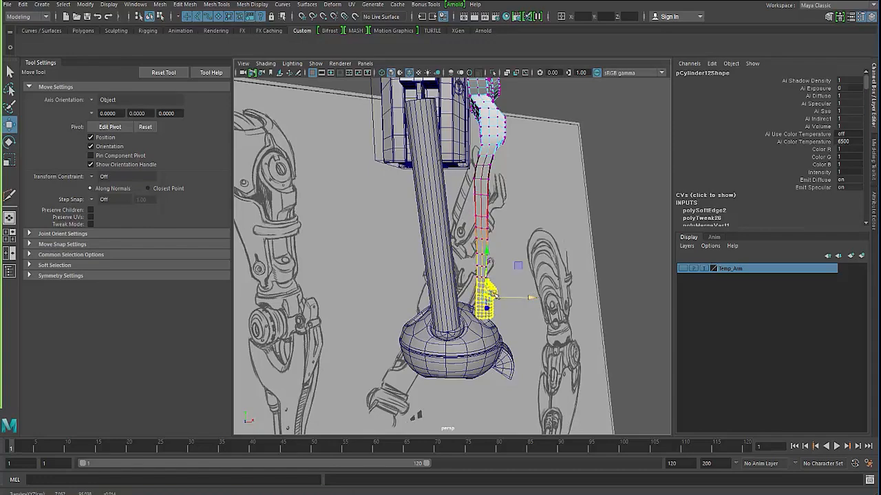
left_click_drag(460, 291, 427, 261, "alt")
left_click_drag(303, 271, 297, 273, "alt")
left_click(358, 316)
left_click_drag(358, 317, 356, 289, "alt")
key("F8")
left_click(390, 295)
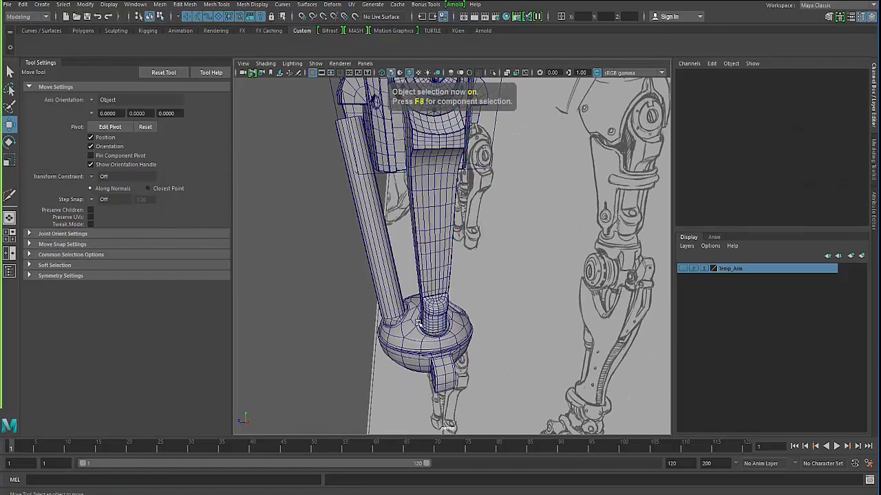
Step: Show the Temp_Arm layer briefly to compare the strut and housing with the temporary arm, and hide it again
left_click_drag(385, 316, 417, 326, "alt")
right_click_drag(417, 326, 377, 338, "alt")
mouse_move(378, 338)
left_mouse_down("alt")
mouse_move(317, 324)
mouse_move(326, 342)
mouse_move(385, 323)
left_mouse_up("alt")
right_click_drag(386, 323, 413, 302, "alt")
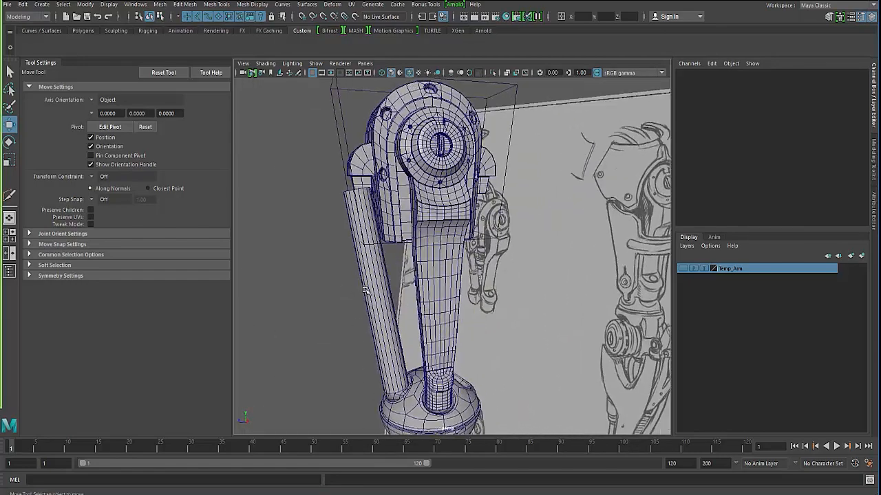
left_click(368, 289)
right_click_drag(393, 240, 328, 201, "alt")
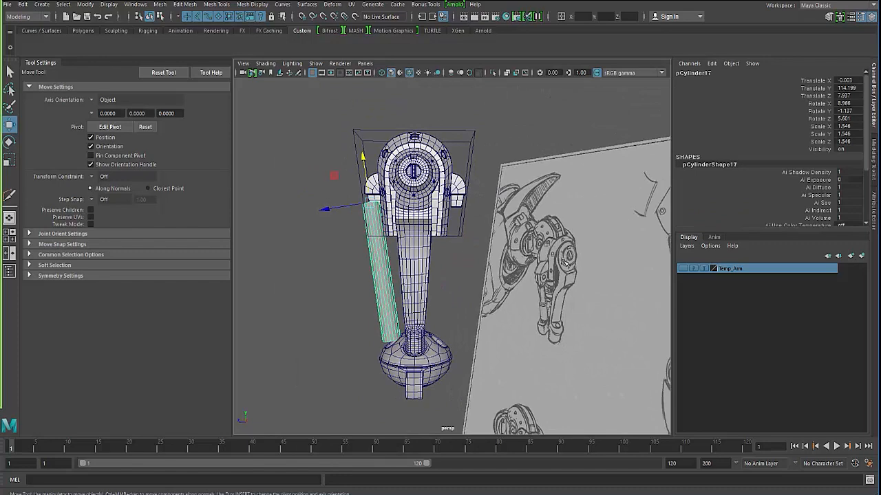
left_click_drag(564, 260, 573, 184, "alt")
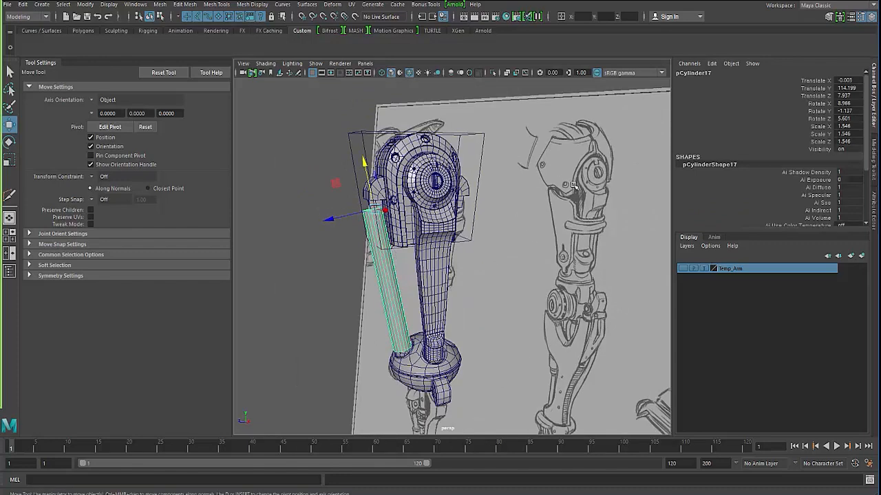
left_click(683, 270)
left_click_drag(513, 219, 417, 241, "alt")
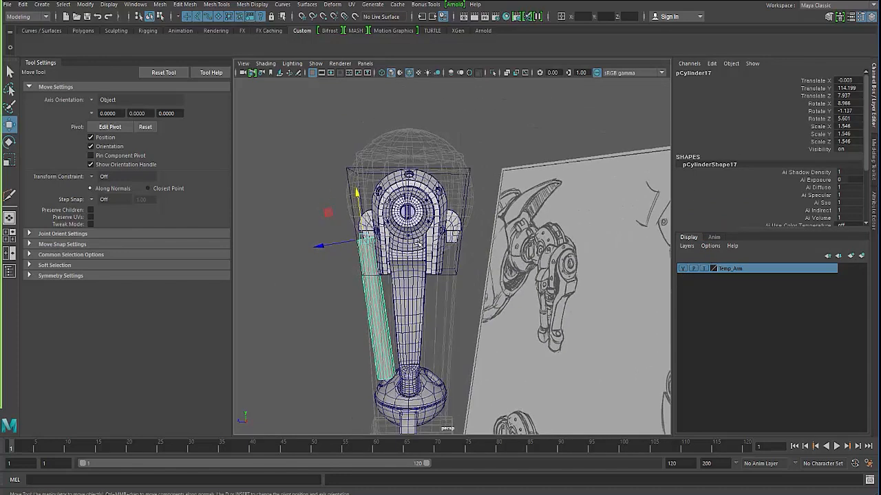
scroll(359, 175, "up", 5)
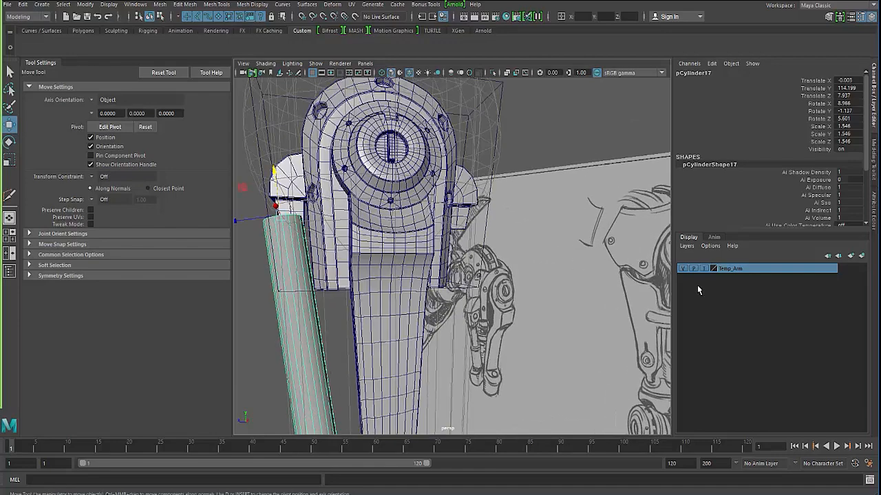
left_click(682, 269)
Step: Select the housing group and delete its construction history to bake in the lattice deformation
left_click_drag(449, 240, 392, 253, "alt")
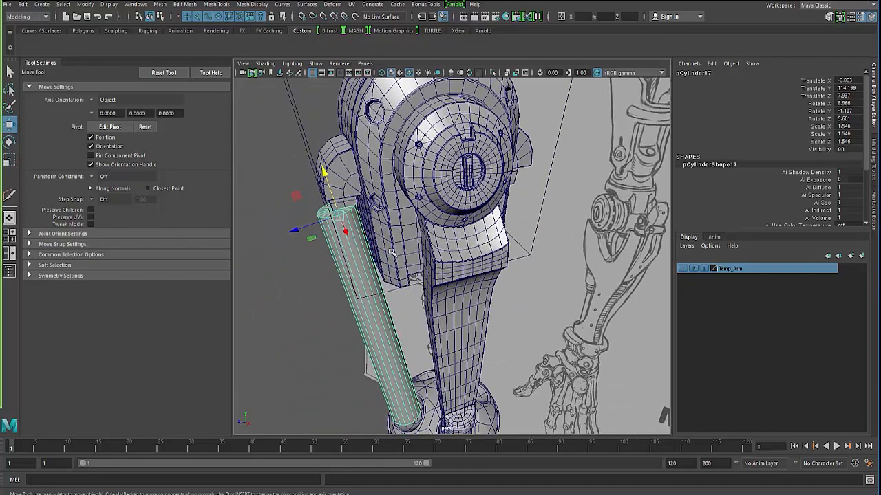
left_click(368, 297)
left_click_drag(368, 298, 371, 169, "alt")
left_click(348, 296)
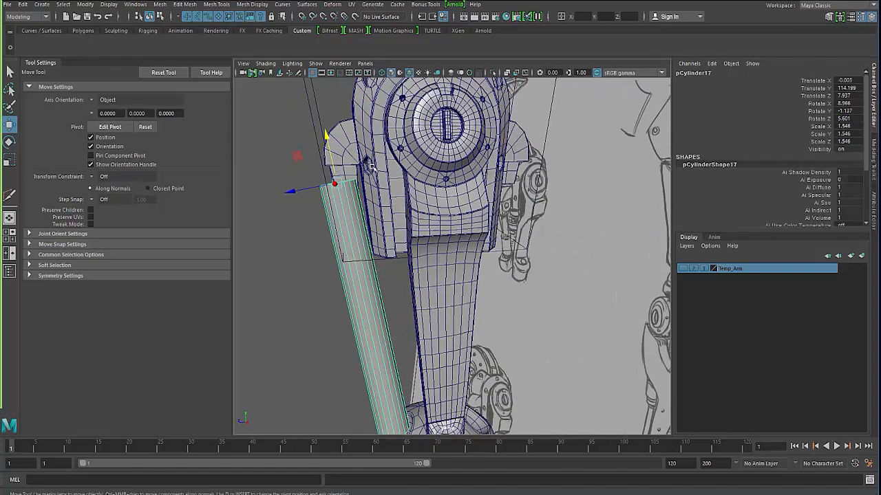
left_click(370, 201)
key("ctrl+g")
left_click_drag(327, 251, 387, 295, "alt")
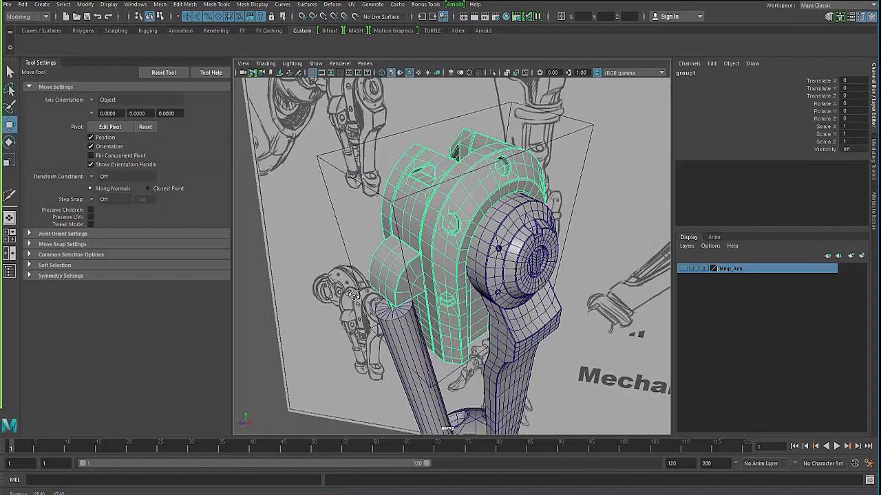
left_click(25, 6)
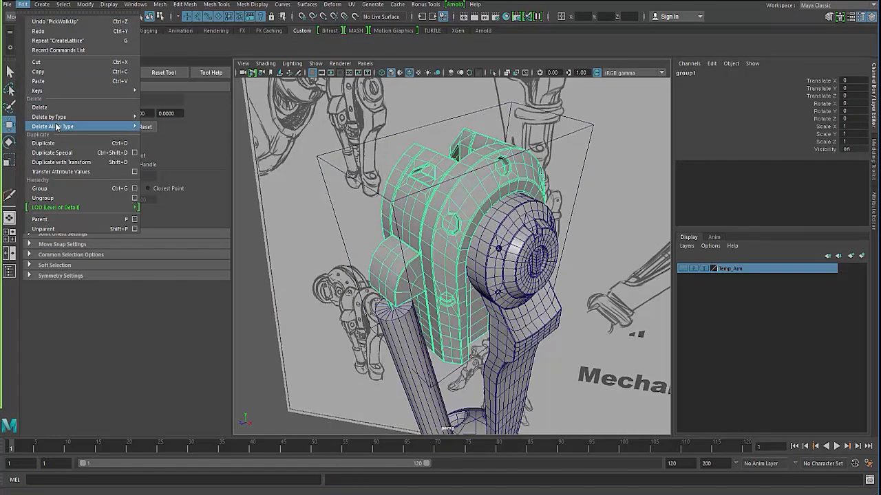
mouse_move(67, 117)
left_click(162, 125)
Step: Reposition the strut cylinder to about 7.68 in Z with a tilt of about 8 degrees around X, and scale it uniformly to 1.313
left_click_drag(404, 297, 317, 159, "alt")
left_click(346, 272)
key("e")
key("w")
left_click(268, 206)
left_click(372, 236)
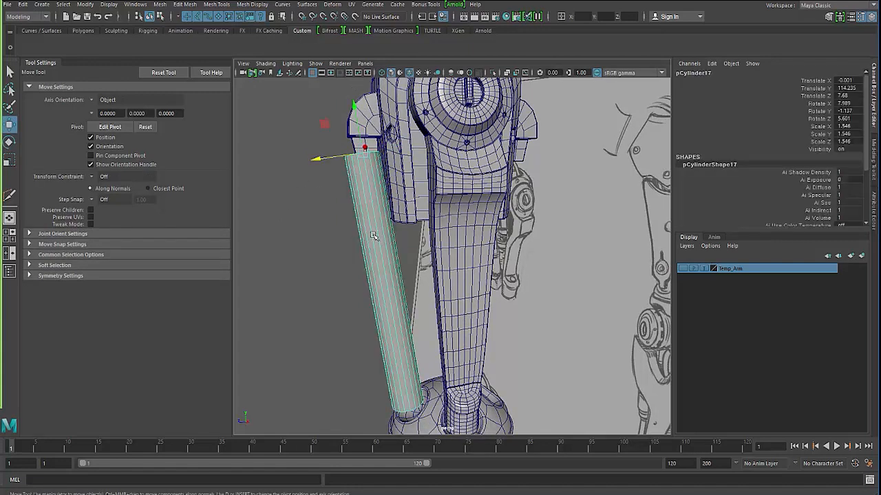
key("r")
left_click_drag(363, 154, 321, 179)
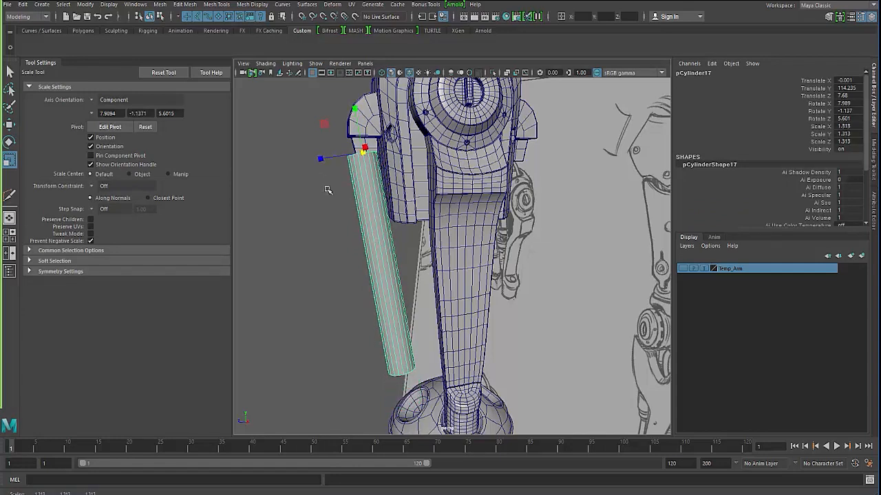
Step: Switch the top orthographic view to camera1 and compare the strut with the reference sketch
key("space")
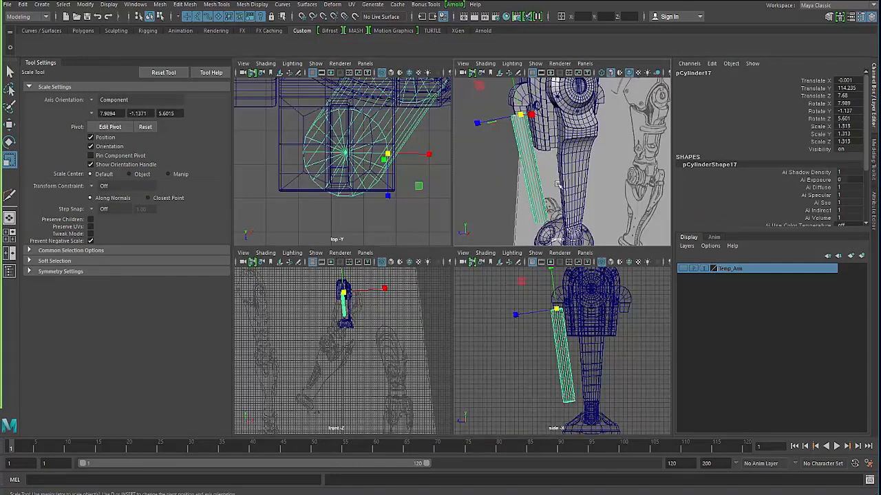
left_click(364, 63)
mouse_move(389, 73)
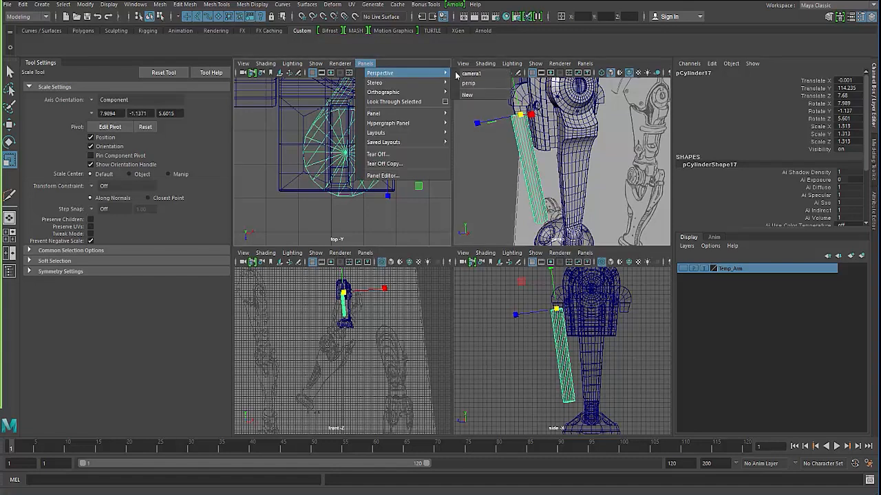
left_click(475, 78)
key("space")
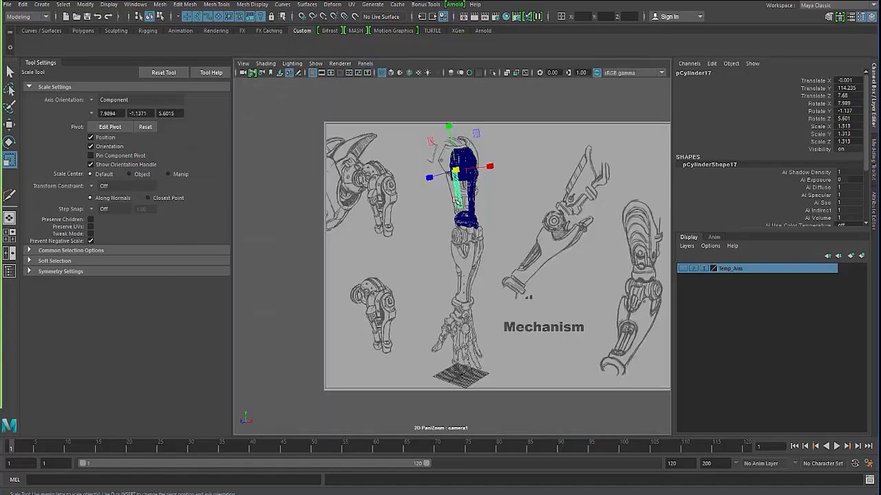
key("space")
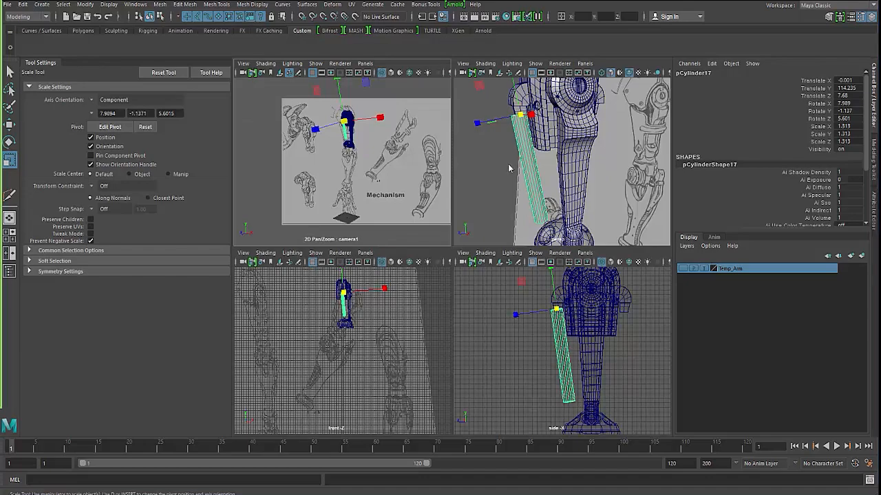
key("space")
Step: Snap the strut cylinder's pivot to the centre of its upper cap
mouse_move(368, 225)
left_mouse_down("alt")
mouse_move(338, 242)
mouse_move(316, 206)
mouse_move(351, 181)
mouse_move(466, 161)
mouse_move(485, 186)
mouse_move(472, 193)
mouse_move(461, 273)
left_mouse_up("alt")
key("w")
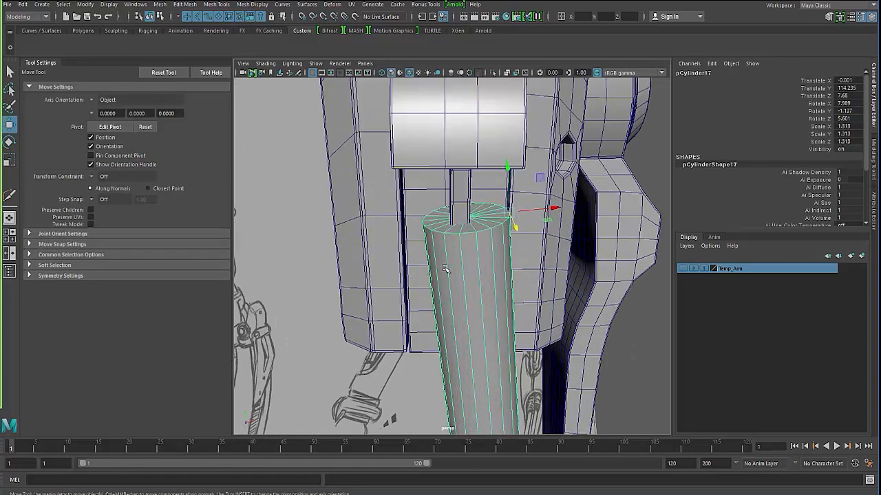
key("d")
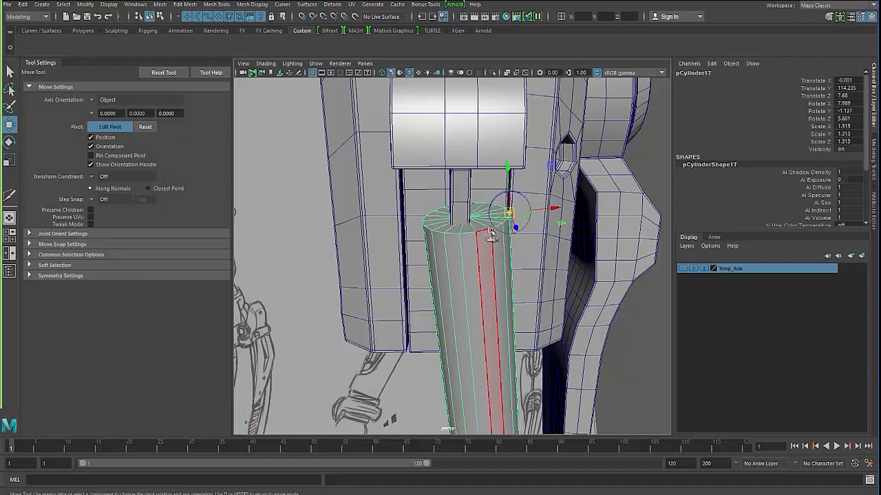
left_click_drag(420, 249, 453, 267, "alt")
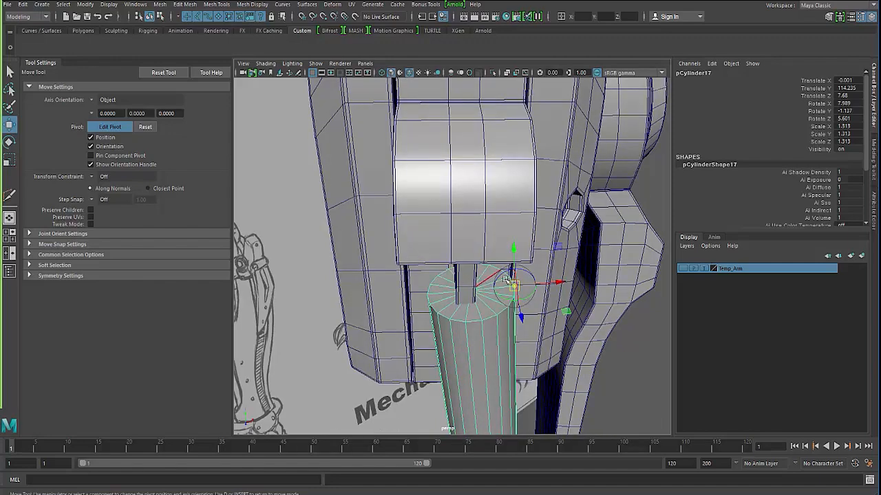
left_click_drag(513, 285, 484, 287)
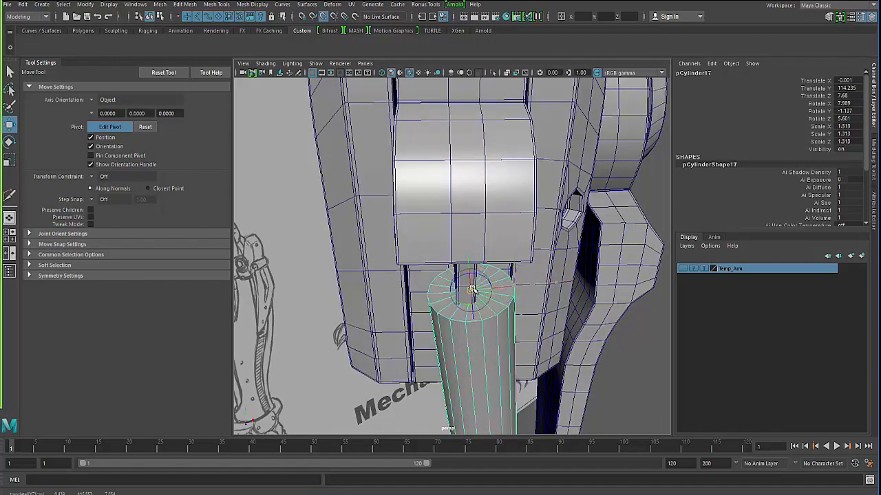
left_click_drag(366, 288, 335, 294, "alt")
middle_click_drag(347, 292, 377, 292, "alt")
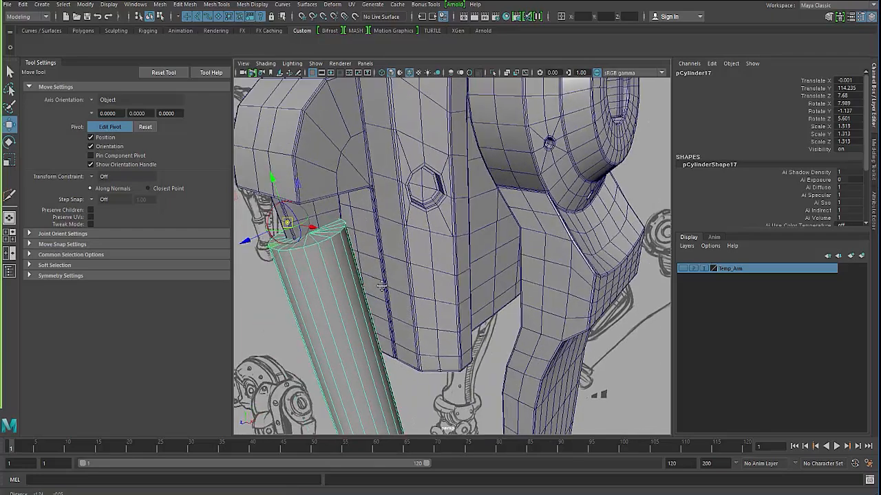
right_click_drag(377, 292, 413, 294, "alt")
middle_click_drag(413, 294, 412, 289, "alt")
key("4")
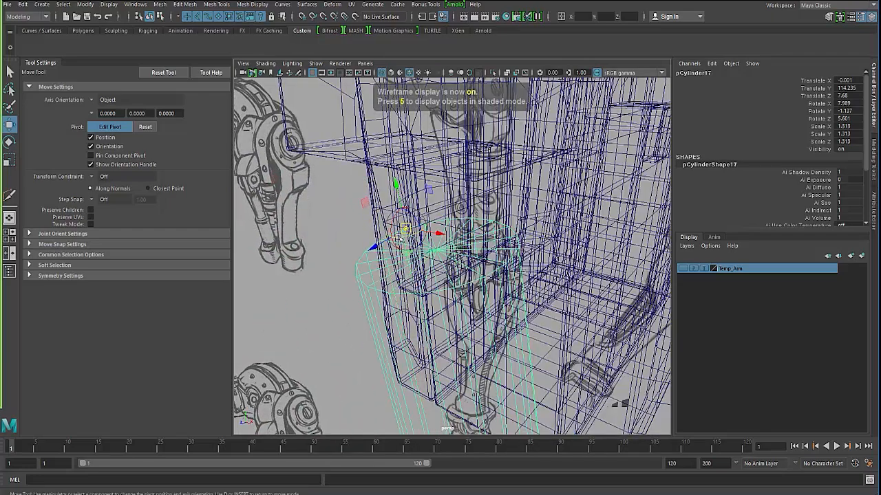
left_click_drag(406, 229, 436, 254)
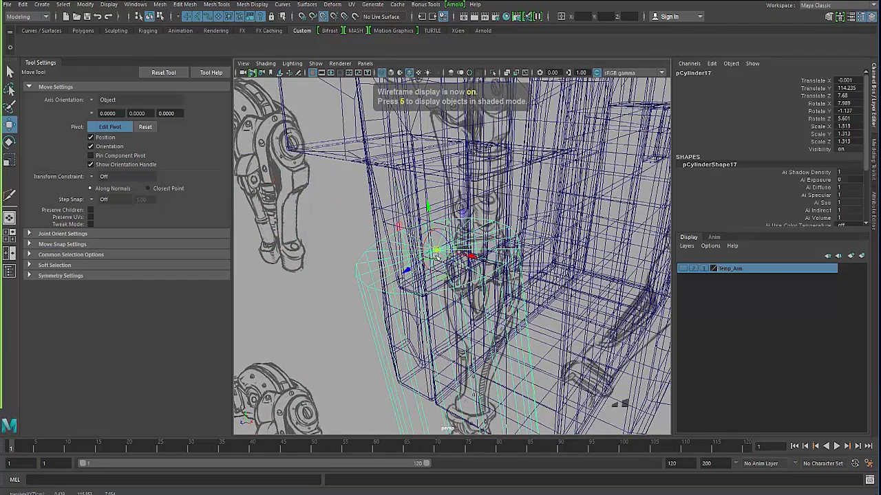
Step: Set the strut cylinder's rotation to 0 on X, Y and Z so it stands upright
right_click_drag(365, 273, 351, 269, "alt")
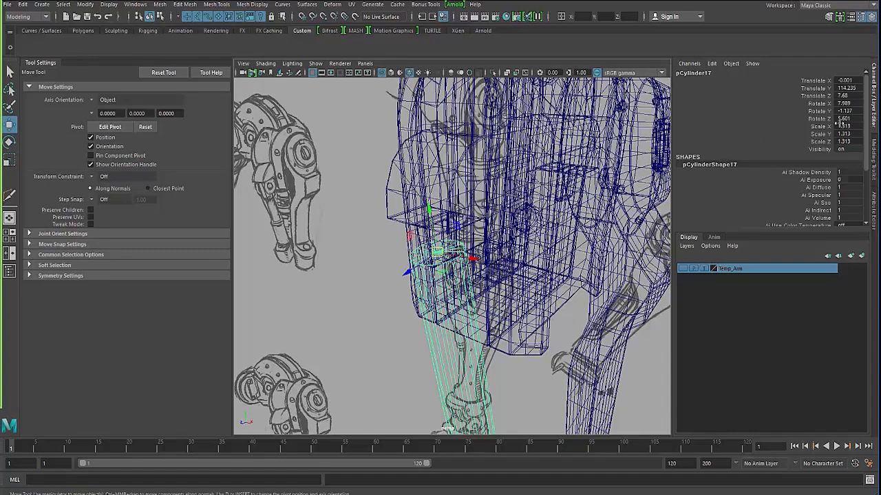
type("0")
key("Return")
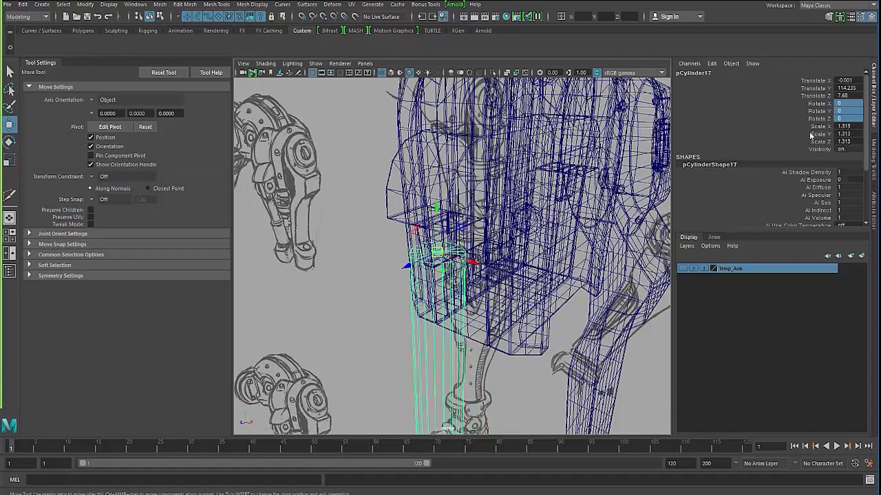
Step: Move the strut cylinder under the side bracket's pin, to about -0.19 in X and 7.24 in Z
key("5")
left_click_drag(383, 299, 440, 298, "alt")
mouse_move(533, 248)
left_mouse_down("alt")
mouse_move(510, 235)
mouse_move(539, 236)
left_mouse_up("alt")
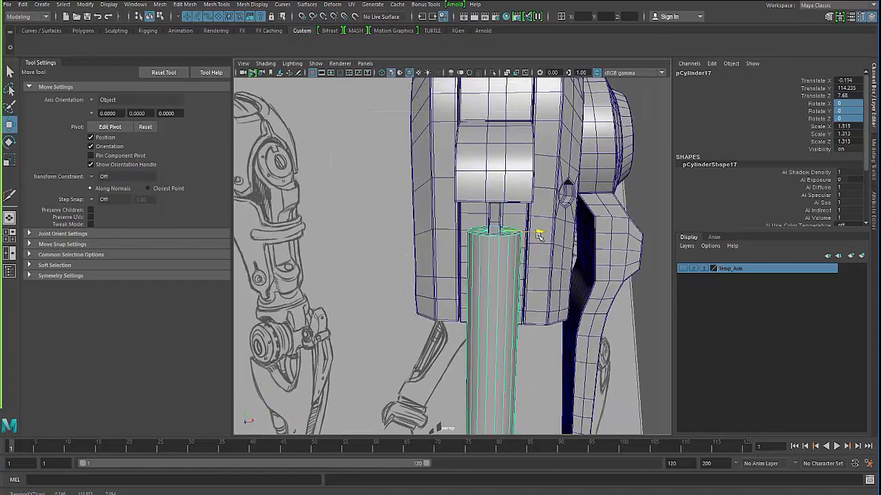
left_click_drag(456, 259, 428, 281, "alt")
right_click_drag(428, 280, 481, 284, "alt")
left_click_drag(481, 284, 428, 238, "alt")
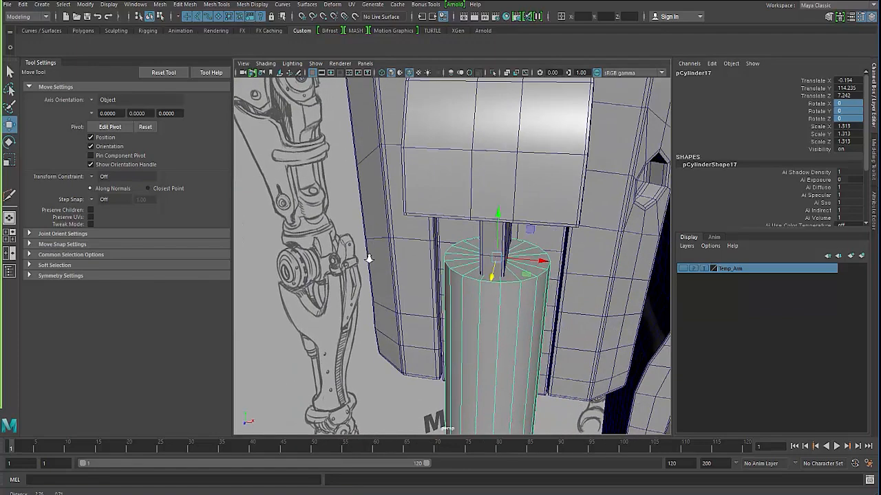
Step: Select the lower-end vertices of the side bracket's pin and scale them narrower so the pin tapers towards the strut cylinder
right_click_drag(368, 259, 428, 278, "alt")
left_click_drag(410, 283, 446, 289, "alt")
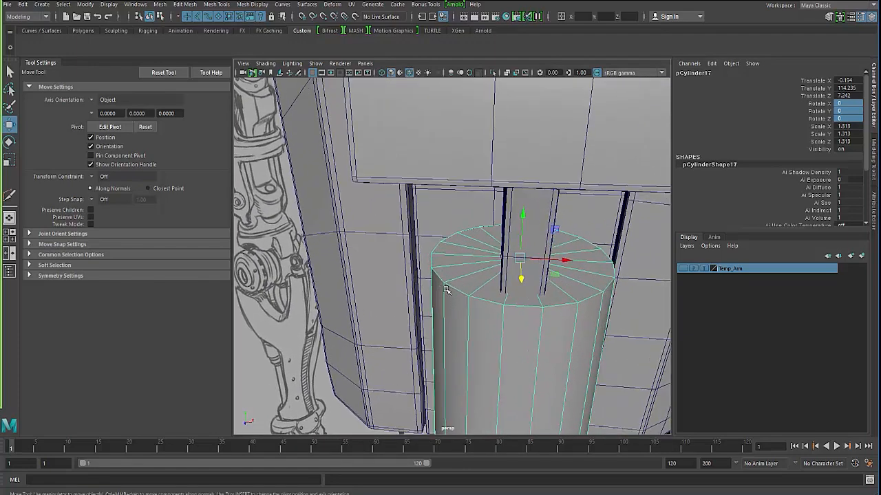
left_click(508, 241)
left_click_drag(509, 241, 506, 248, "alt")
right_click_drag(533, 236, 488, 235)
left_click_drag(489, 235, 382, 238, "alt")
right_click_drag(382, 238, 310, 225, "alt")
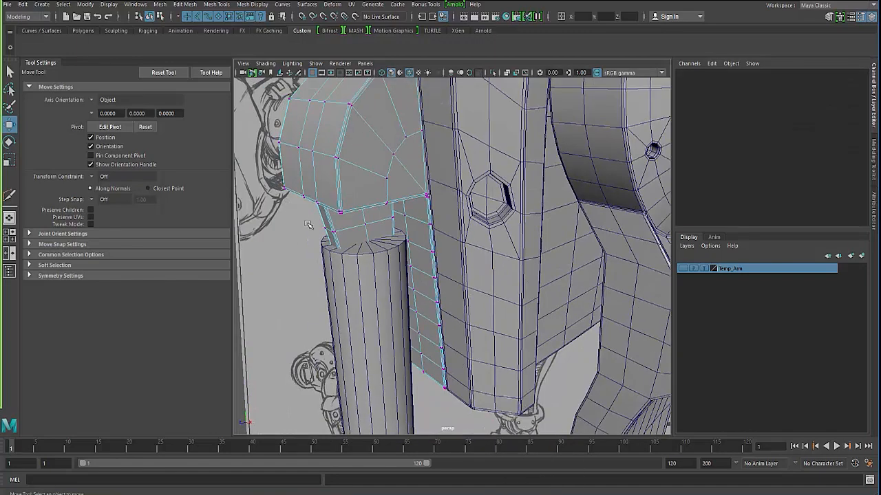
left_click_drag(309, 225, 268, 181, "alt")
key("4")
left_click_drag(365, 244, 437, 213)
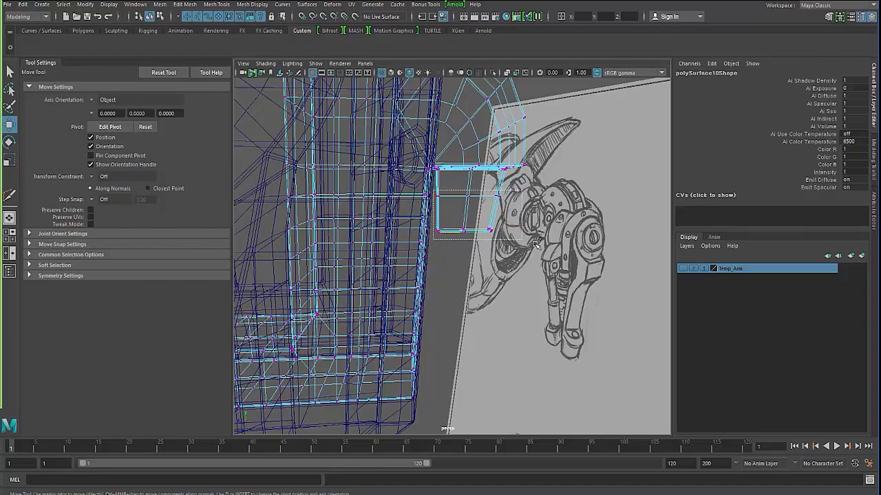
left_click_drag(337, 237, 405, 253, "alt")
key("5")
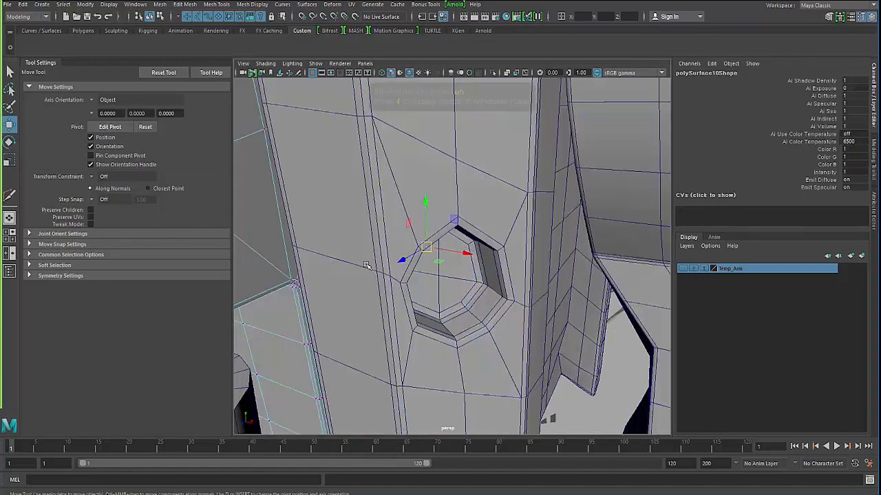
mouse_move(328, 298)
left_mouse_down("alt")
mouse_move(387, 267)
mouse_move(393, 303)
left_mouse_up("alt")
key("r")
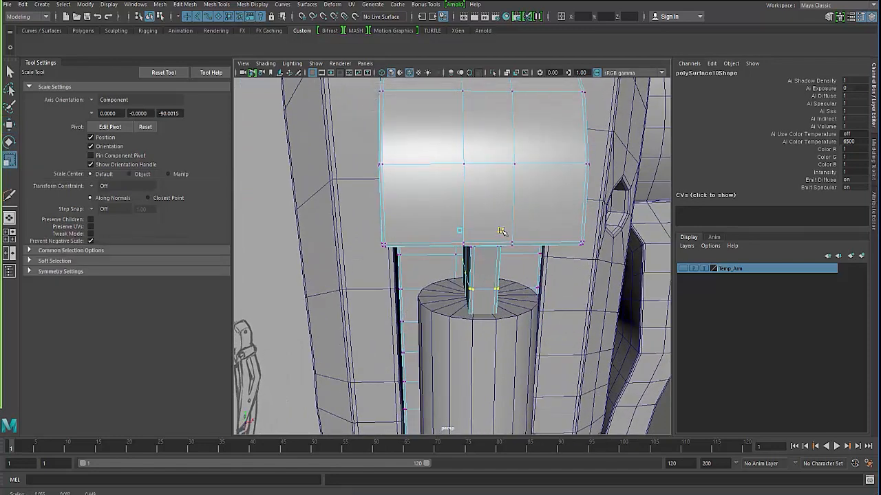
left_click_drag(503, 229, 490, 238)
left_click_drag(441, 255, 394, 322, "alt")
scroll(397, 260, "up", 2)
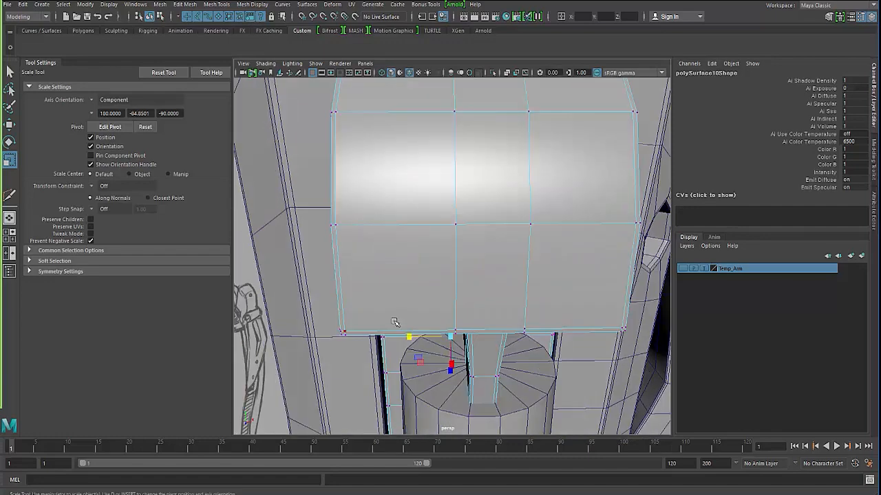
Step: Select the strut cylinder as an object and hide all the other arm parts
key("F8")
left_click(442, 402)
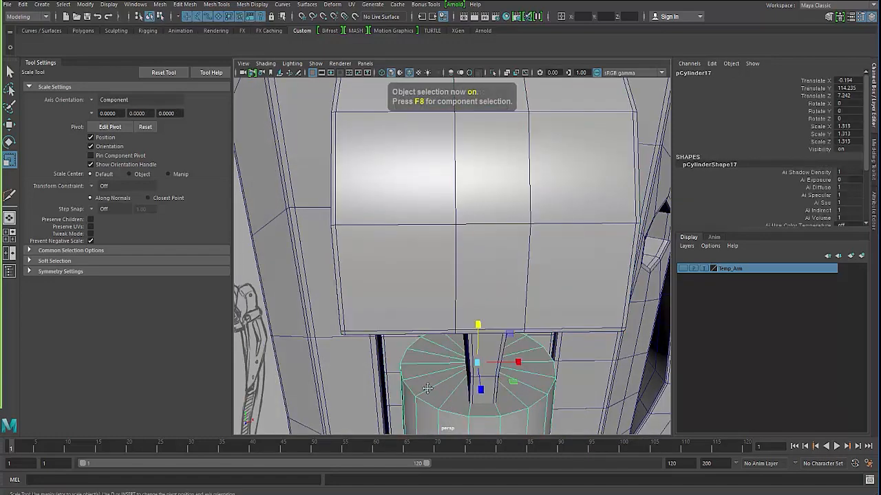
left_click_drag(427, 389, 440, 315, "alt")
key("alt+h")
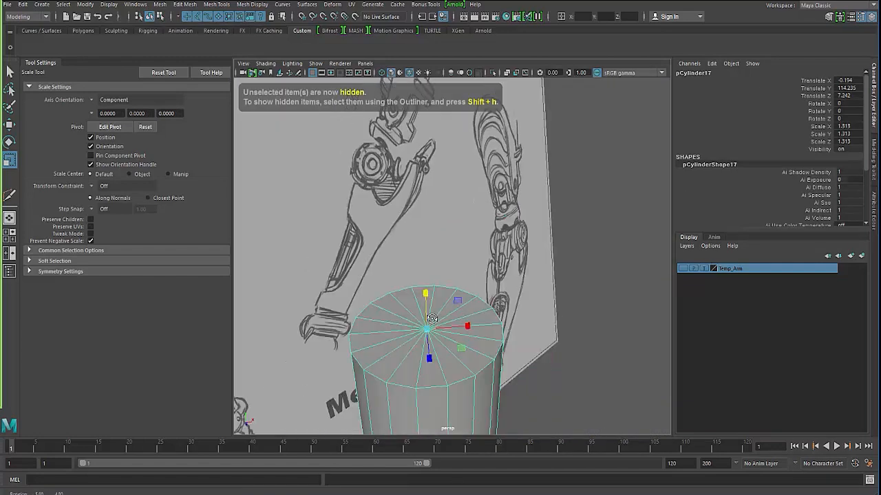
Step: Try deleting the faces of the strut cylinder's upper cap
right_click(437, 319)
right_click_drag(440, 267, 440, 267)
left_click_drag(440, 269, 420, 363, "alt")
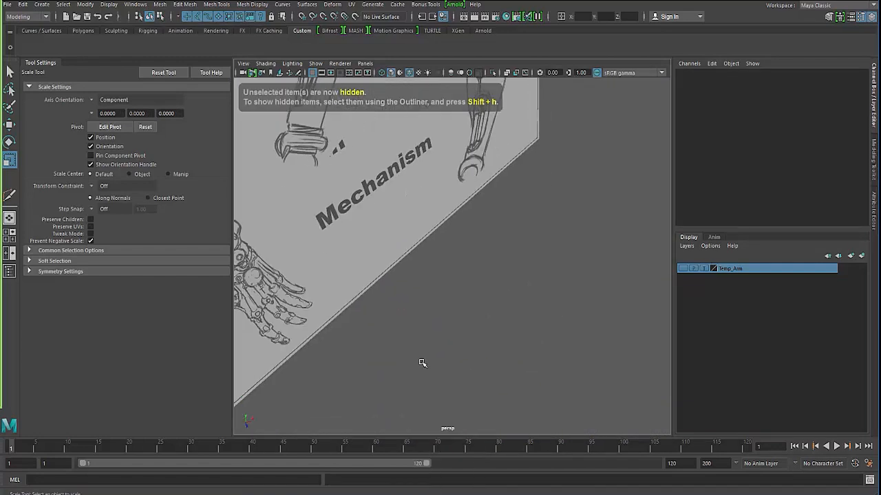
middle_click_drag(420, 364, 411, 267, "alt")
left_click(437, 333)
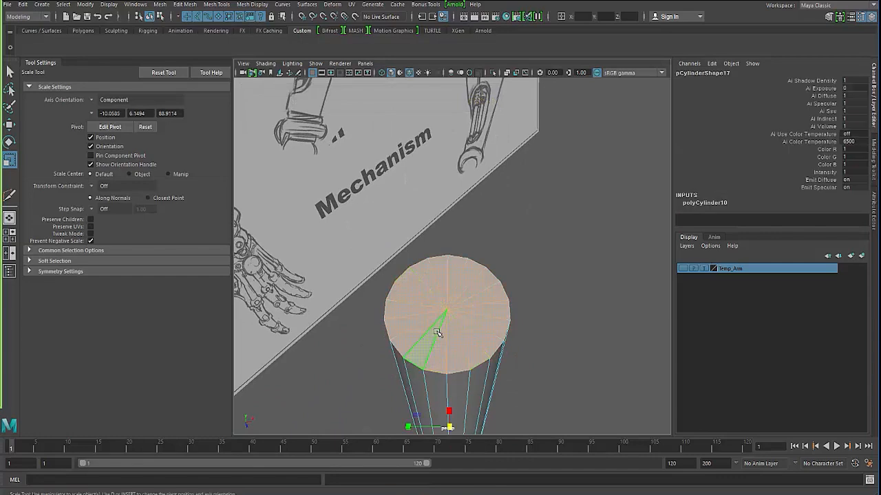
key("4")
left_click_drag(428, 331, 464, 309, "alt")
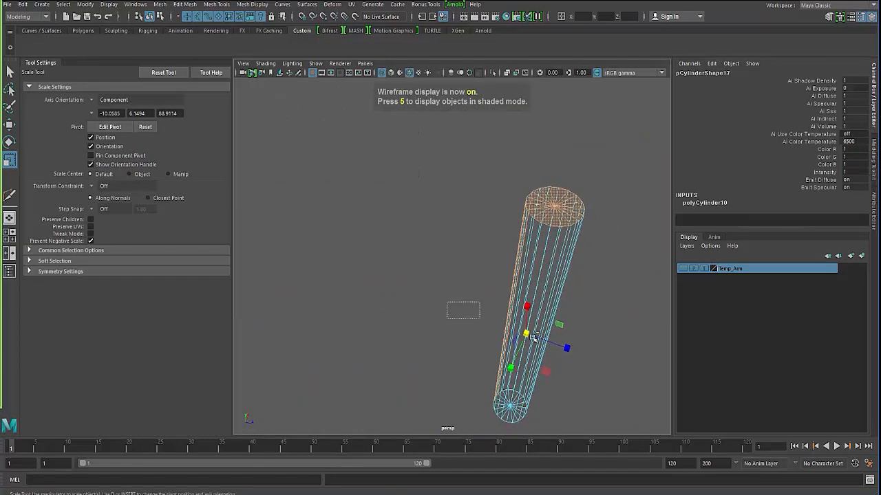
left_click(459, 362)
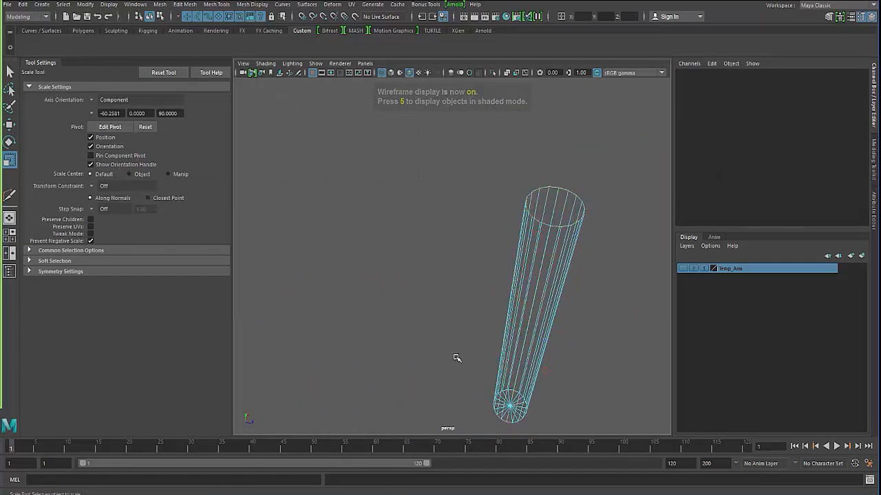
key("5")
key("ctrl+z")
Step: Delete the radial edges of the strut cylinder's upper cap so it becomes one single face
left_click_drag(510, 251, 455, 278, "alt")
scroll(505, 264, "up", 3)
right_click_drag(481, 236, 481, 210)
left_click_drag(461, 270, 464, 305, "alt")
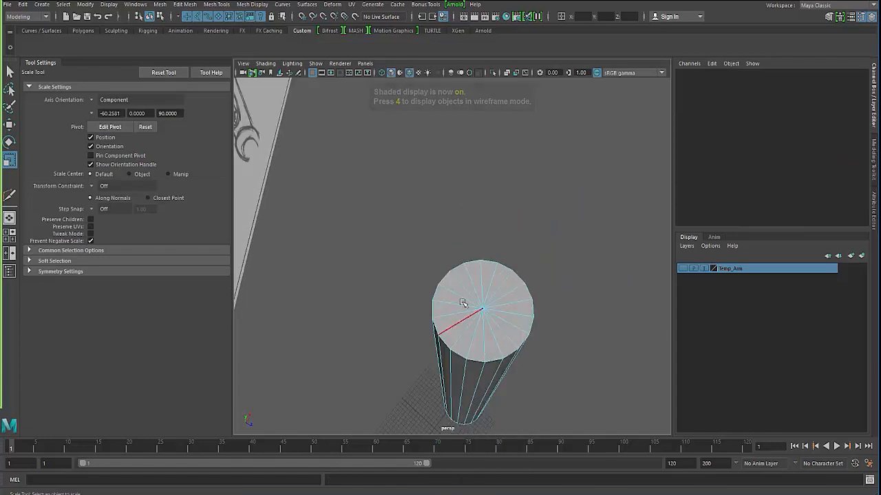
double_click(464, 307)
left_click_drag(423, 328, 455, 308, "alt")
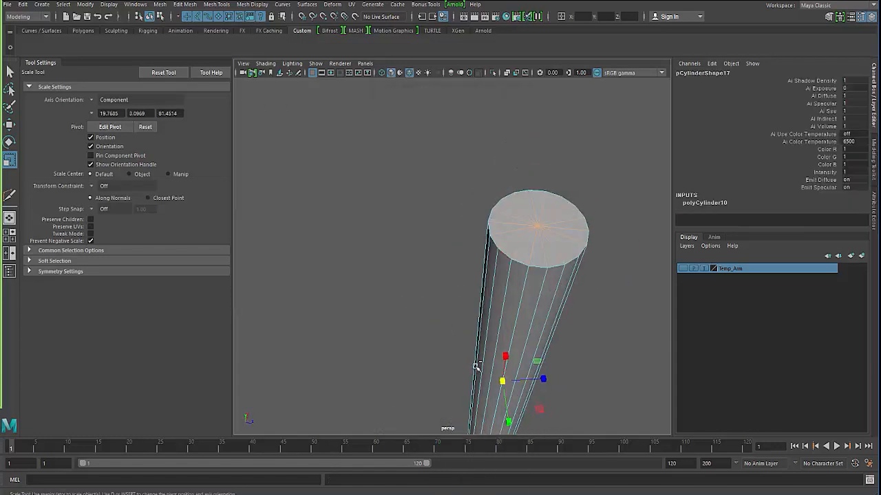
left_click_drag(403, 301, 553, 444, "ctrl")
scroll(436, 328, "down", 5)
mouse_move(436, 328)
left_mouse_down("alt")
mouse_move(495, 336)
mouse_move(415, 330)
mouse_move(446, 329)
left_mouse_up("alt")
key("4")
key("5")
scroll(446, 330, "up", 3)
left_click(446, 235)
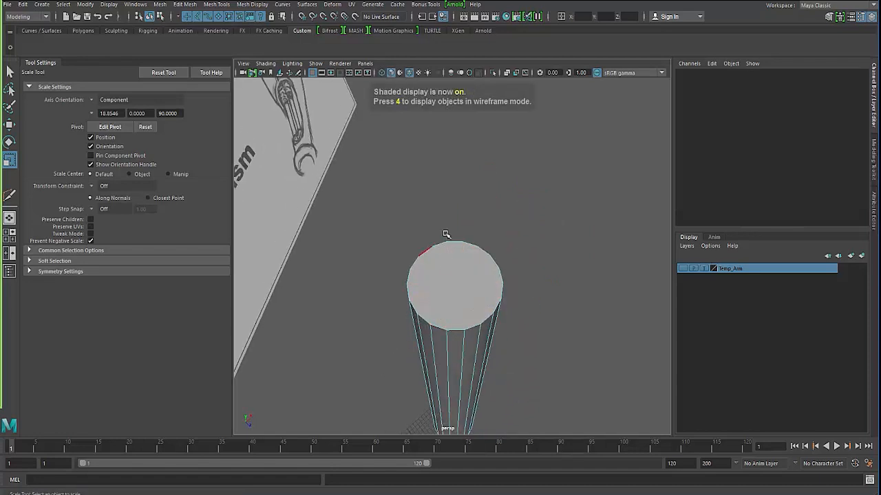
Step: Show the hidden arm parts again around the strut cylinder
key("ctrl+shift+h")
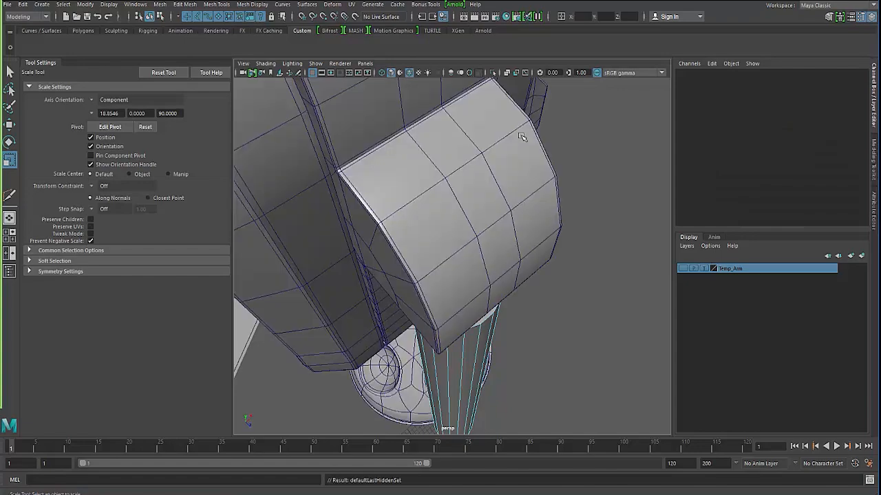
left_click_drag(447, 232, 392, 255, "alt")
middle_click_drag(392, 254, 394, 268, "alt")
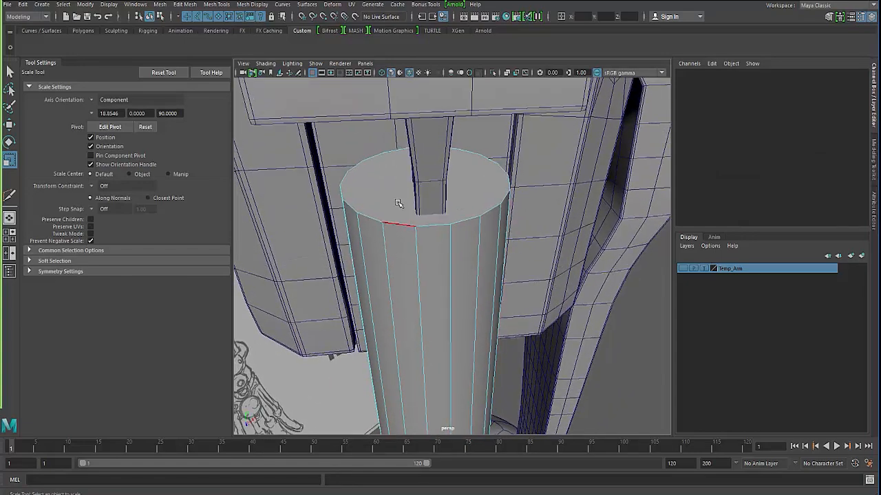
Step: Multi-Cut parallel lines across the strut's upper cap, running lengthwise along both sides of the bracket pin
key("4")
right_click_drag(400, 195, 363, 194, "shift")
left_click(407, 149)
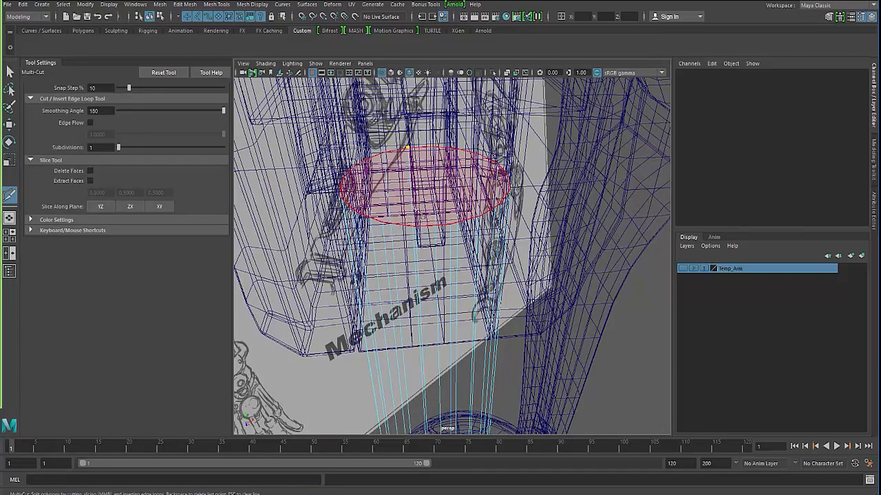
key("5")
left_click(415, 227)
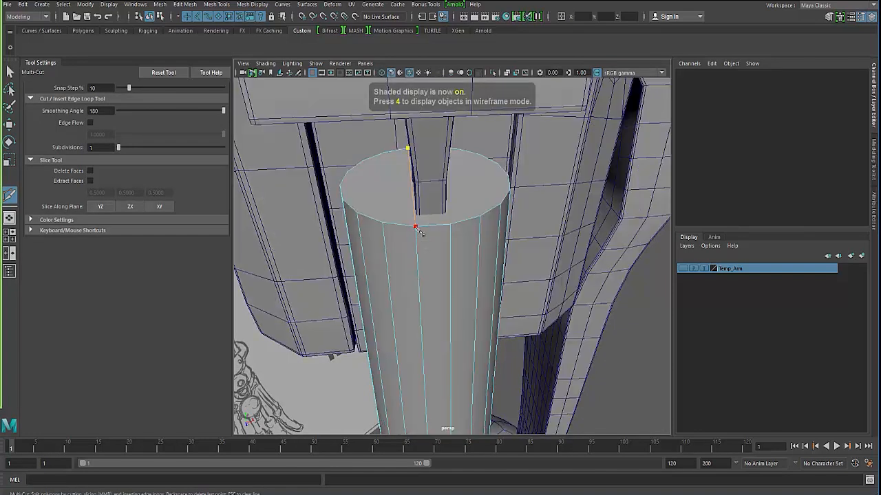
left_click_drag(406, 244, 394, 245, "alt")
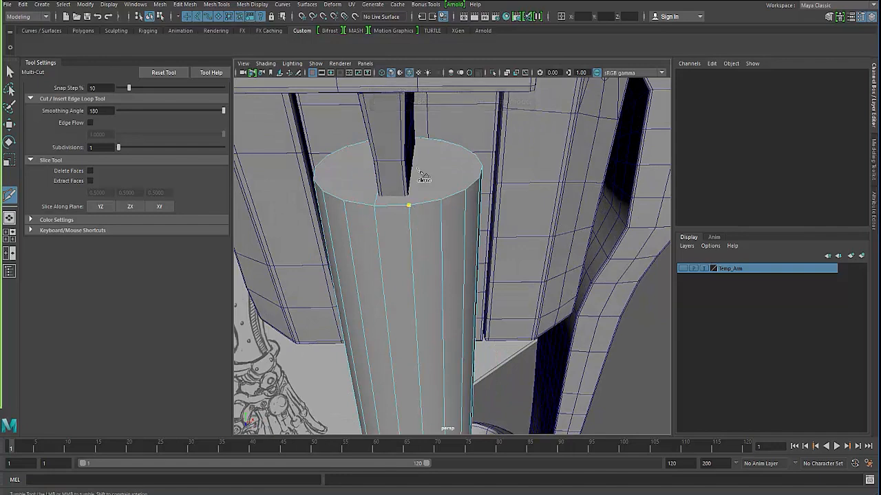
key("4")
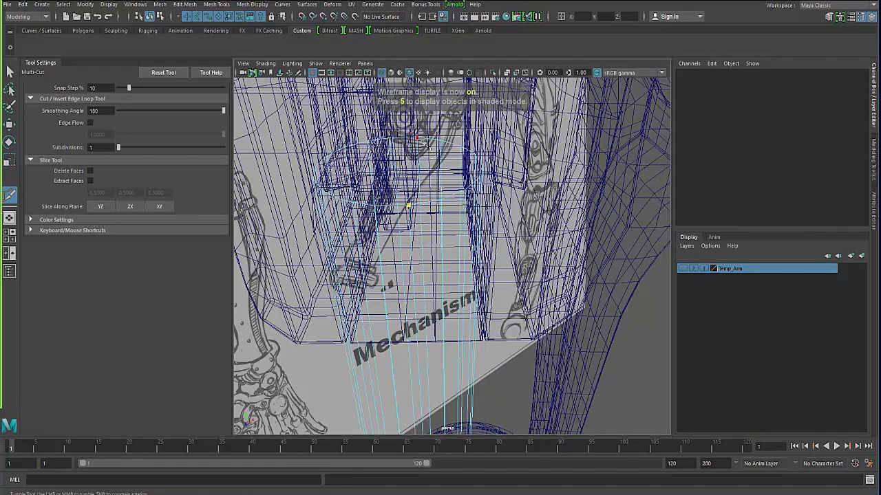
key("5")
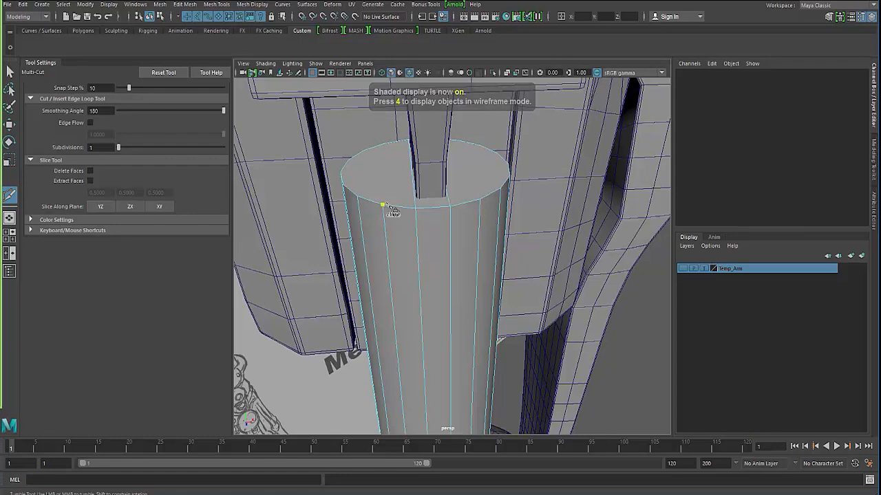
left_click(382, 205)
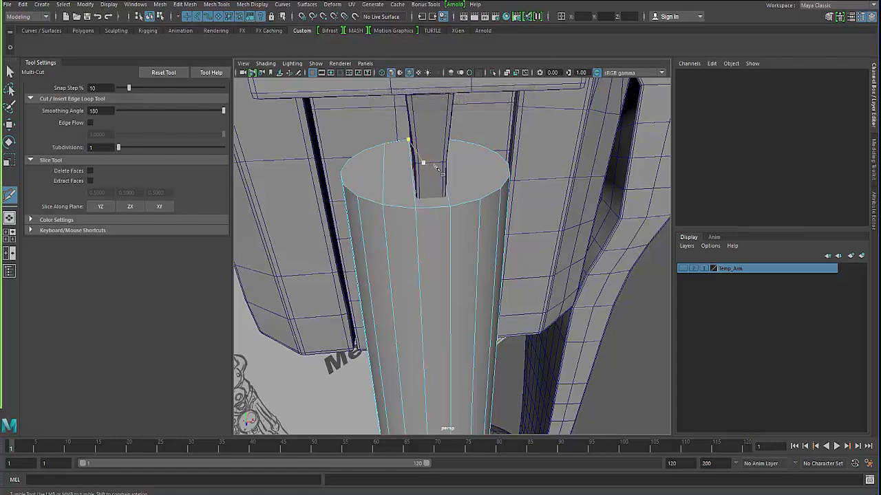
left_click(415, 207)
left_click_drag(441, 180, 419, 174, "alt")
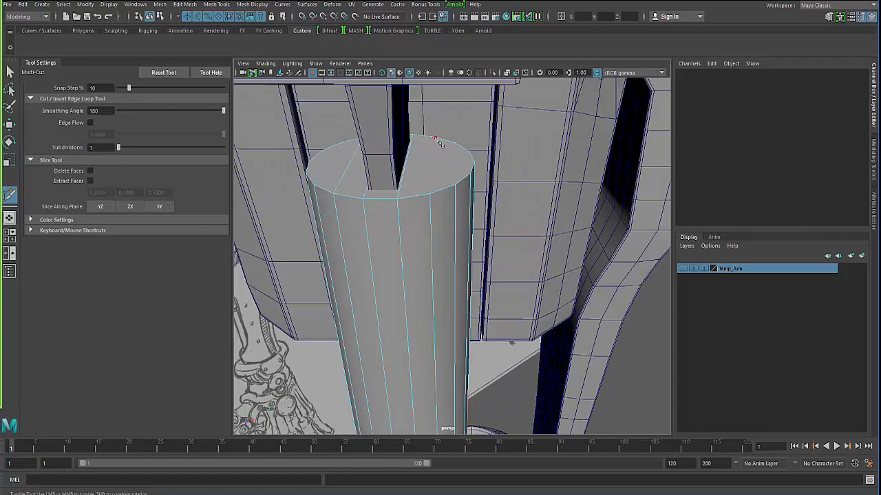
left_click(433, 195)
right_click(417, 204)
left_click(10, 72)
Step: Multi-Cut a crosswise line over the strut's upper cap at the outer end of the pin, crossing the lengthwise cuts
left_click_drag(352, 249, 371, 232, "alt")
right_click_drag(367, 212, 313, 212, "shift")
left_click_drag(313, 212, 387, 250, "alt")
middle_click_drag(388, 250, 404, 246, "alt")
right_click_drag(403, 245, 411, 261, "alt")
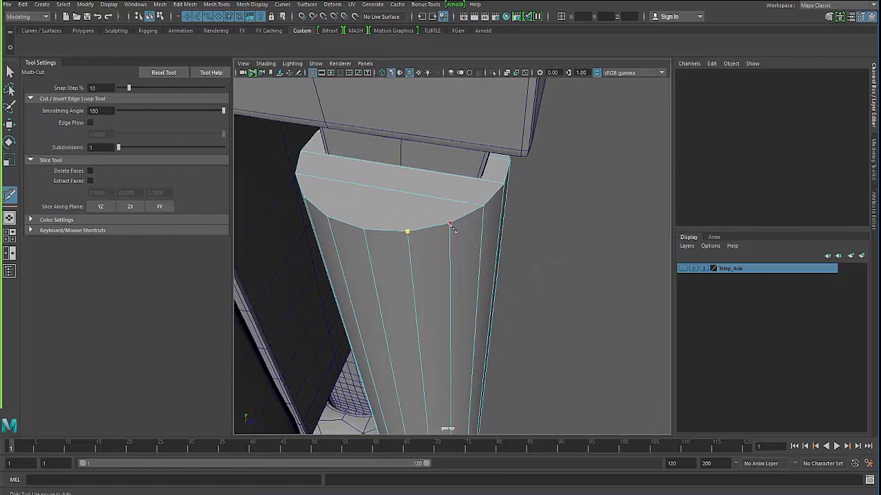
left_click_drag(451, 228, 391, 228, "alt")
middle_click_drag(391, 228, 421, 276, "alt")
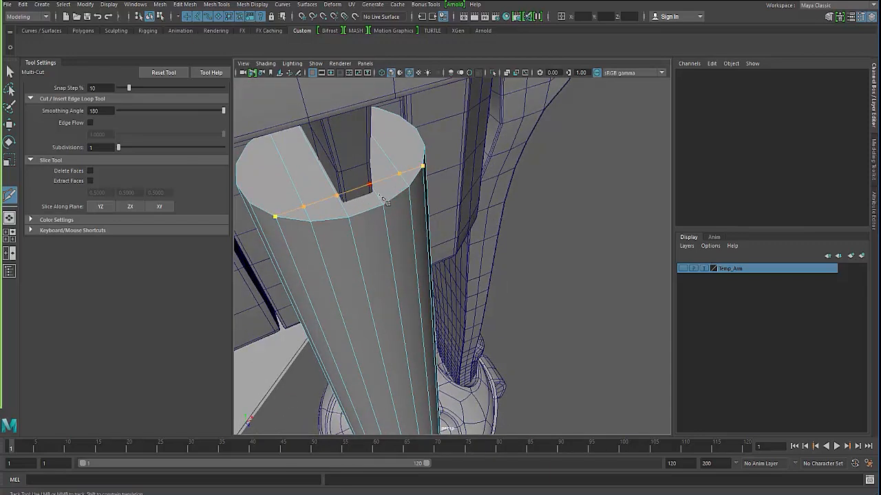
left_click_drag(387, 201, 417, 195, "alt")
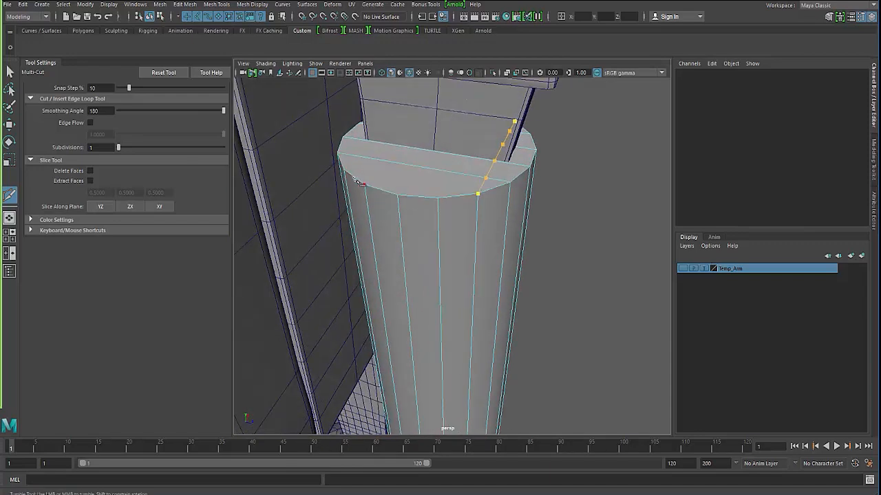
Step: Cut a matching crosswise line over the cap at the opposite end, on the housing side of the pin
left_click_drag(350, 184, 318, 215, "alt")
middle_click_drag(318, 214, 354, 256, "alt")
left_click_drag(353, 257, 402, 224, "alt")
right_click(394, 226)
left_click(395, 232)
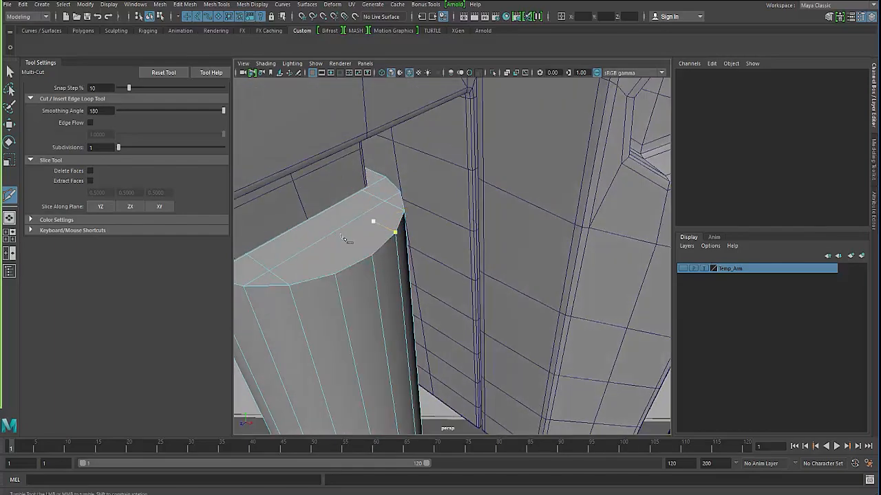
left_click_drag(322, 262, 399, 246, "alt")
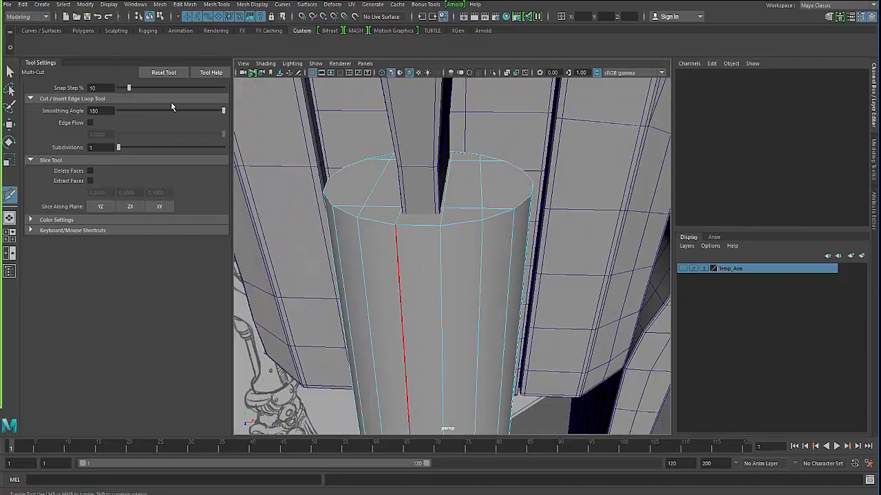
left_click(10, 71)
Step: Multi-Cut a crosswise line through the middle of the strut's upper cap, between the two existing crosswise cuts
left_click_drag(259, 174, 432, 261, "alt")
right_click_drag(428, 249, 380, 251, "shift")
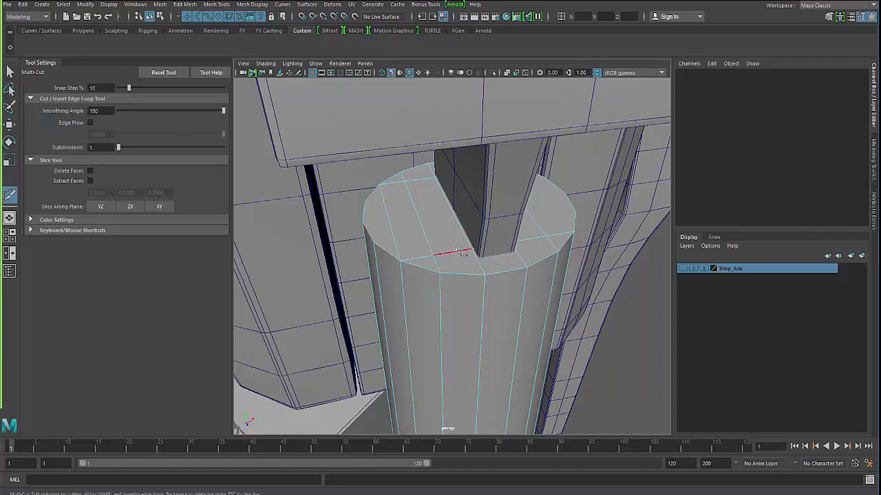
left_click_drag(461, 252, 481, 255, "alt")
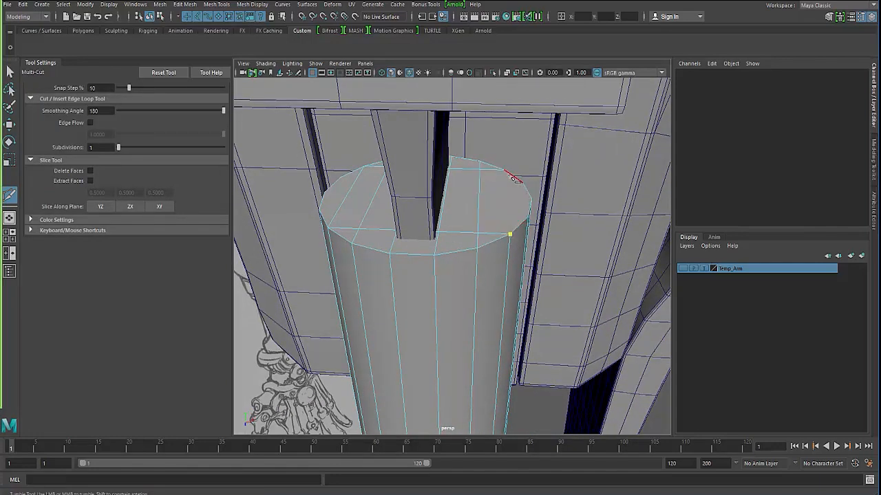
left_click_drag(486, 215, 361, 227, "alt")
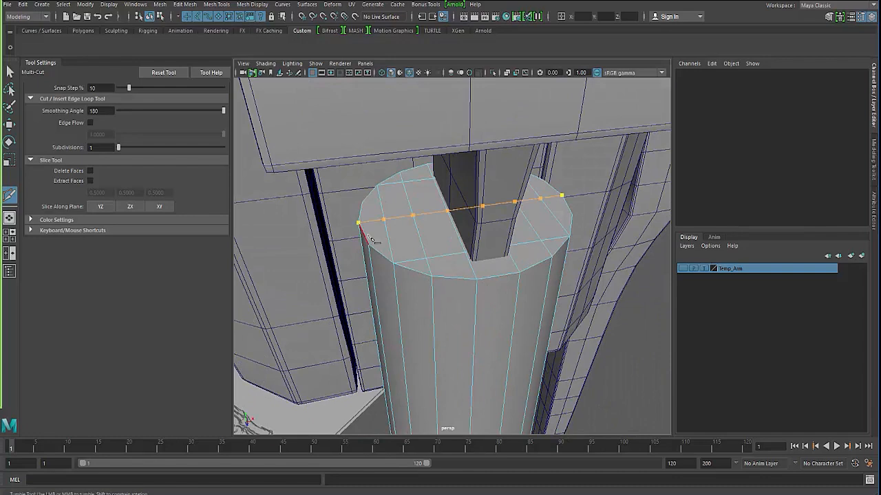
mouse_move(402, 253)
left_mouse_down("alt")
mouse_move(443, 255)
mouse_move(417, 245)
left_mouse_up("alt")
key("q")
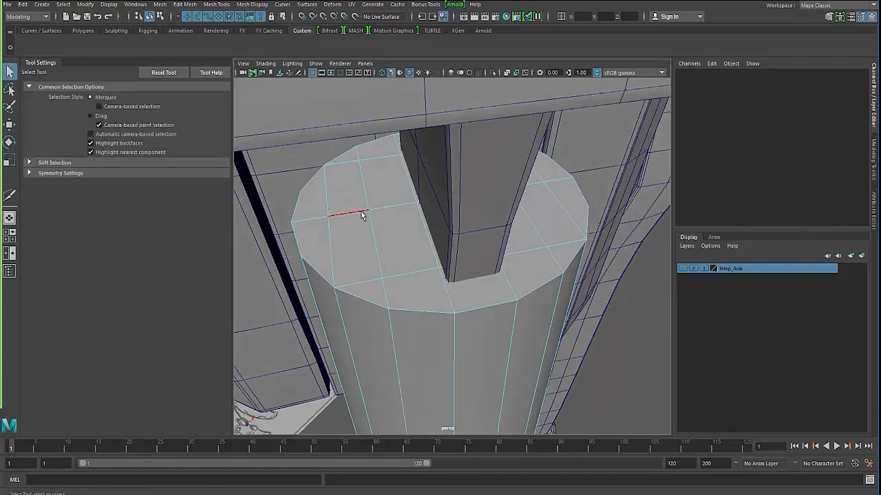
Step: Extrude the inner cap faces on both sides of the bracket pin straight up about 1.35 units, forming two upright tabs
left_click(374, 186)
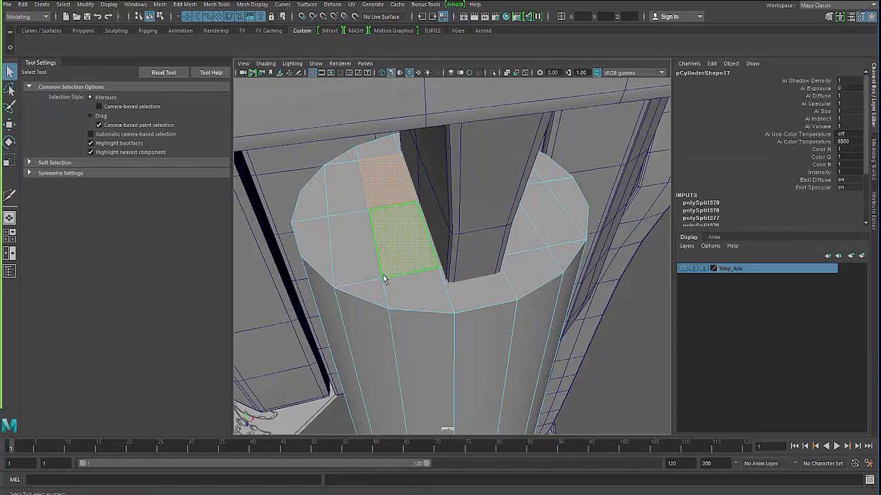
left_click_drag(381, 273, 419, 220, "alt")
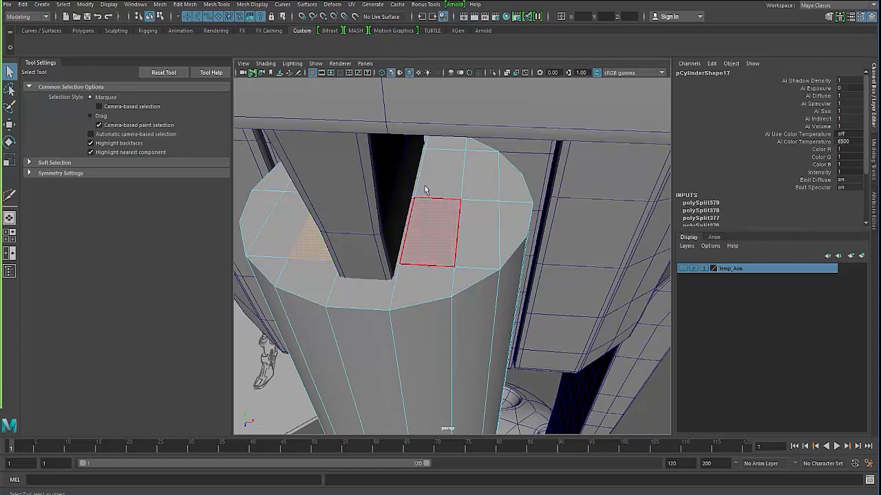
left_click_drag(385, 244, 395, 238, "alt")
right_click_drag(434, 209, 429, 236, "shift")
scroll(430, 227, "down", 3)
left_click_drag(432, 187, 399, 212, "alt")
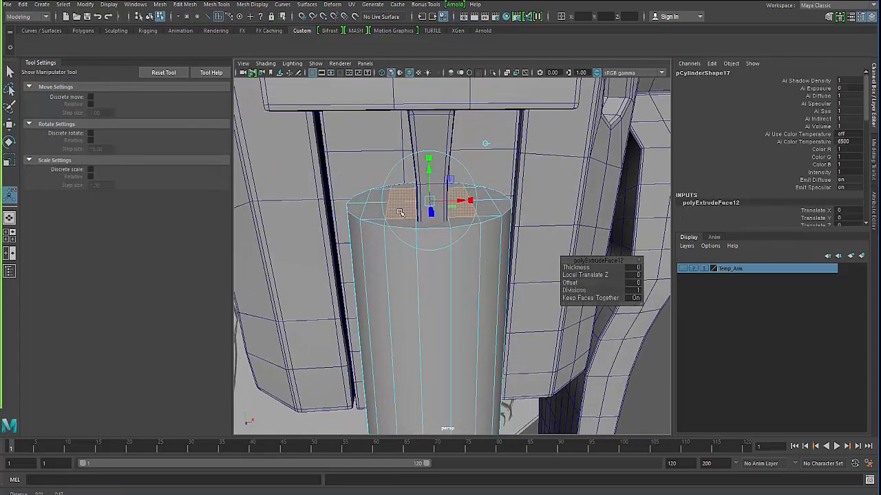
left_click_drag(428, 169, 427, 96)
mouse_move(441, 131)
left_mouse_down("alt")
mouse_move(464, 163)
mouse_move(498, 127)
mouse_move(515, 125)
mouse_move(447, 132)
left_mouse_up("alt")
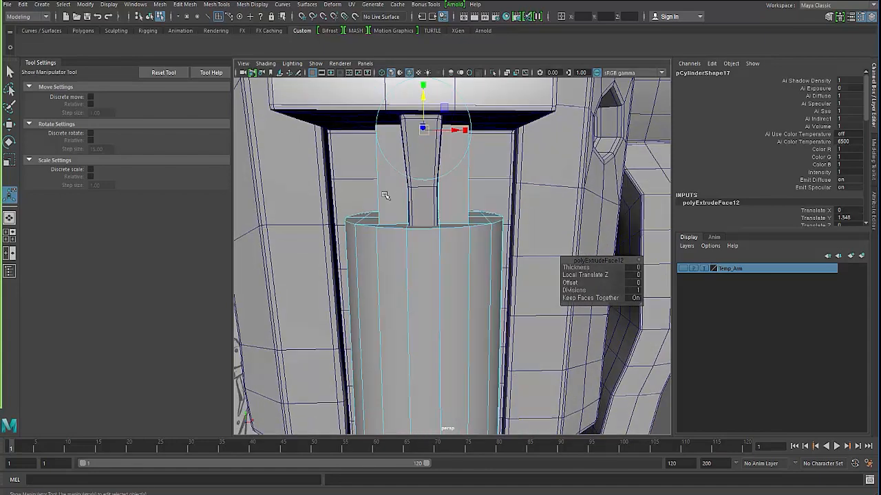
Step: Select the inner top vertices of both upright tabs, along the edges facing the bracket pin
left_click_drag(380, 215, 396, 238, "alt")
right_click_drag(395, 237, 407, 243, "alt")
left_click_drag(389, 204, 421, 150, "alt")
left_click(404, 167)
left_click(421, 150)
left_click_drag(444, 187, 401, 180, "alt")
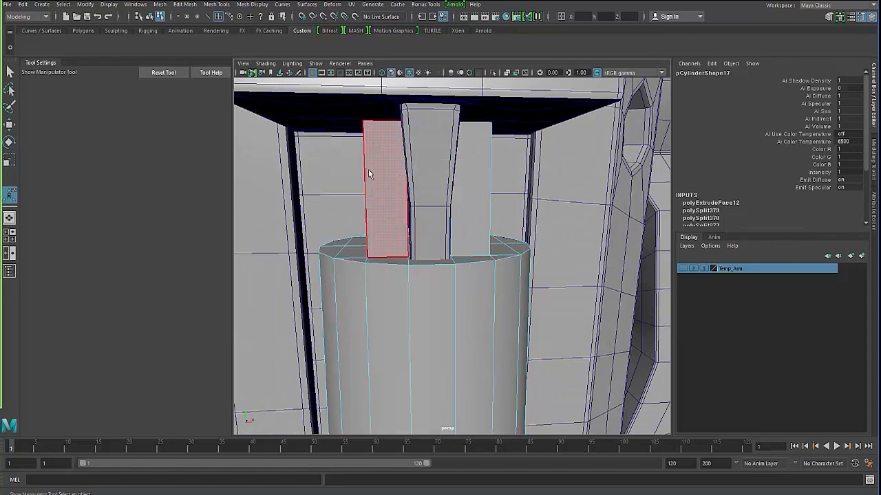
key("q")
key("4")
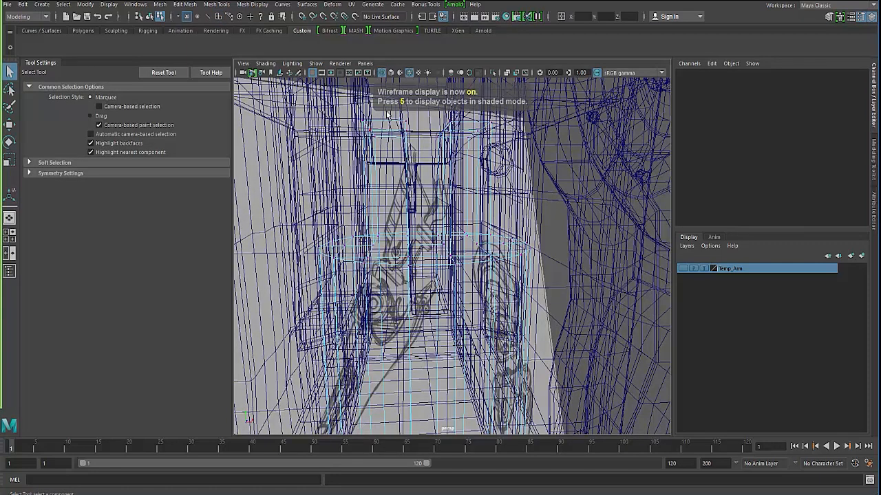
left_click(460, 160)
key("5")
key("f")
Step: Try to scale the tabs' inner top vertices apart with Component axis orientation, and undo back to the selected vertices
key("r")
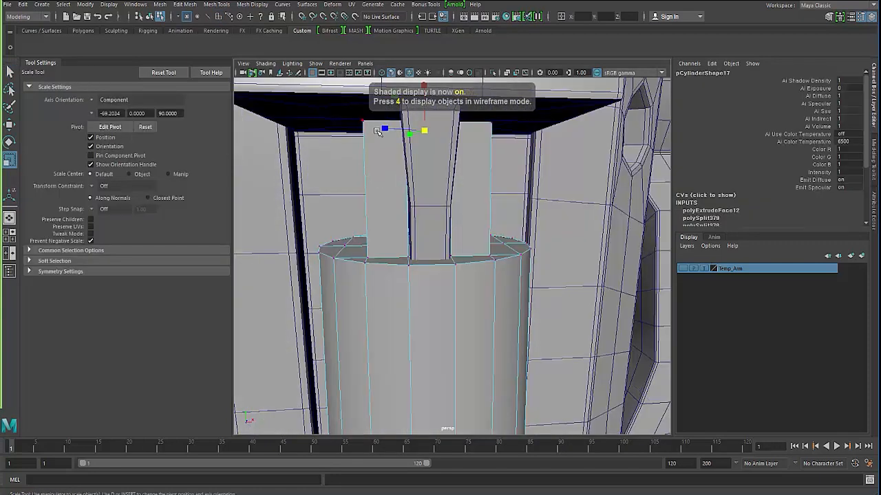
left_click_drag(380, 131, 373, 135)
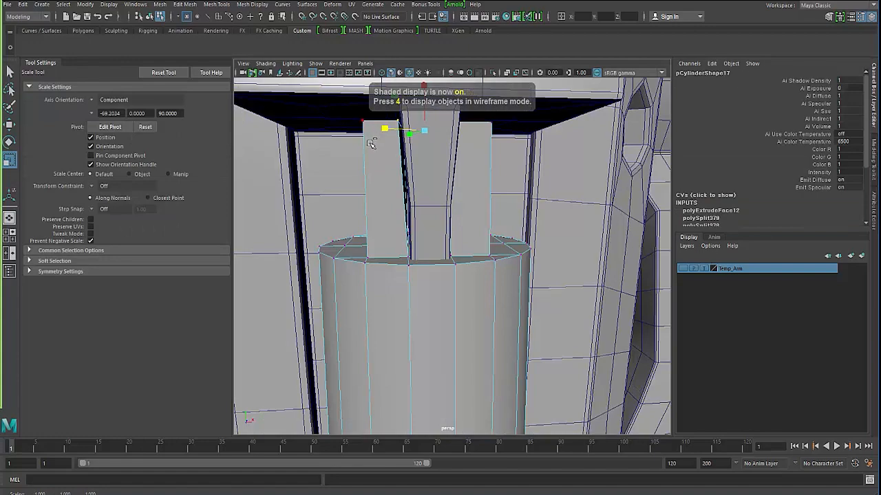
key("4")
scroll(377, 153, "down", 3)
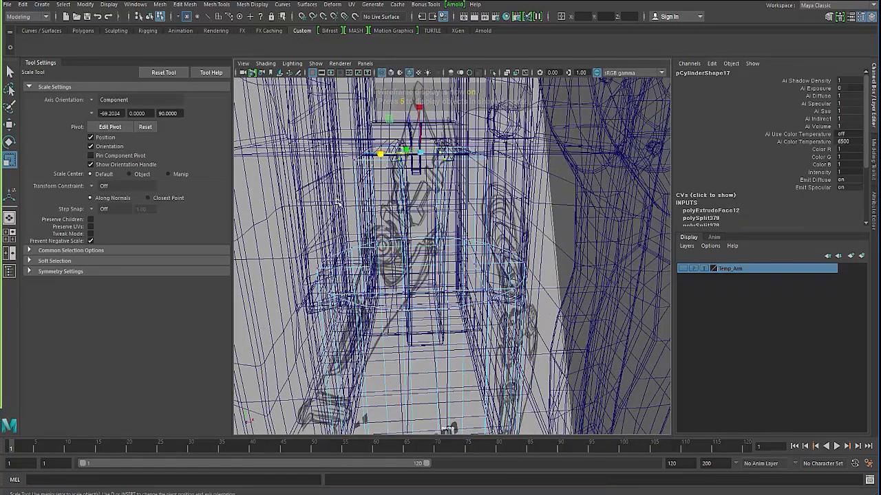
key("F8")
right_click_drag(395, 161, 359, 159)
key("ctrl+z")
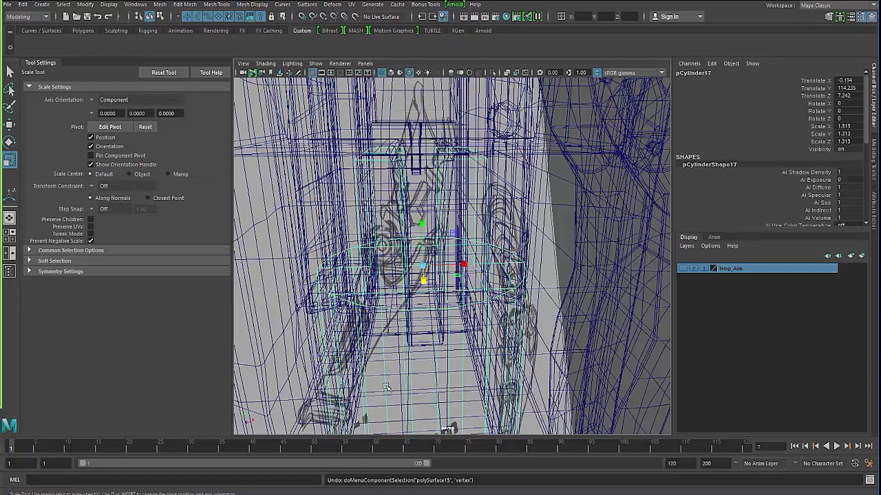
right_click_drag(386, 388, 396, 141)
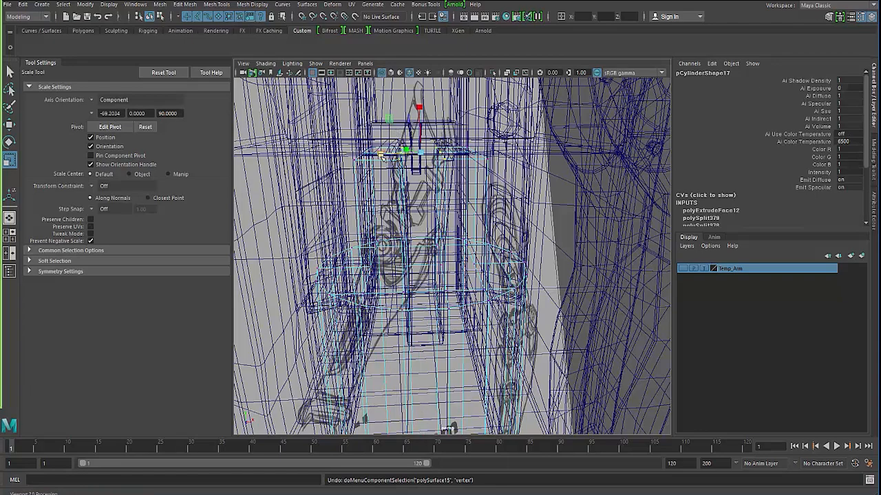
left_click_drag(383, 153, 377, 195, "alt")
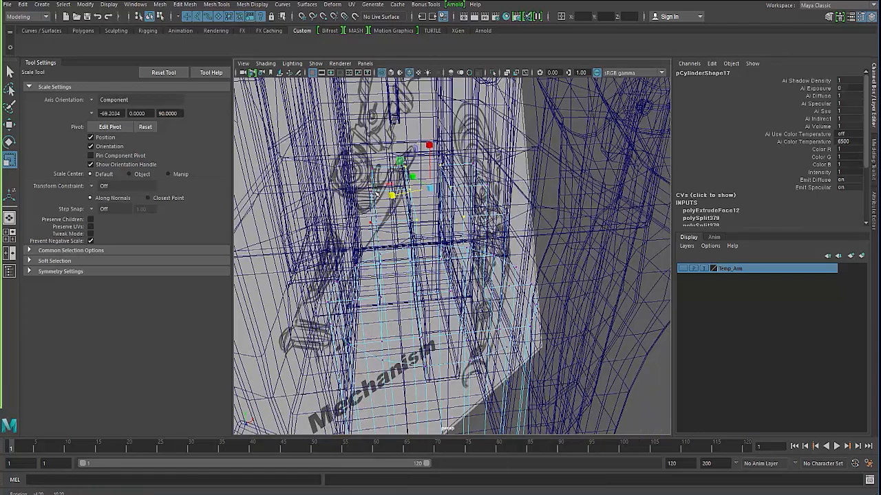
Step: Set the scale axis orientation to World and spread the tabs' inner top vertices along X by about 1.6 to follow the pin's taper
left_click(92, 103)
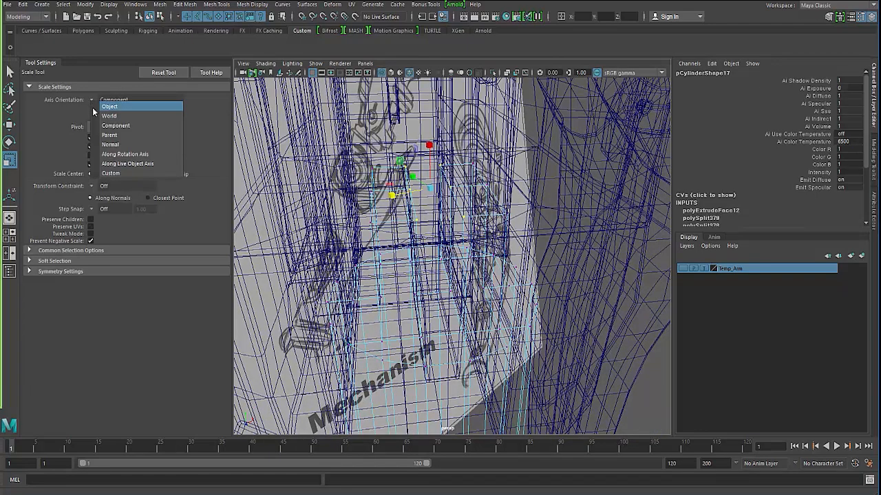
left_click(109, 113)
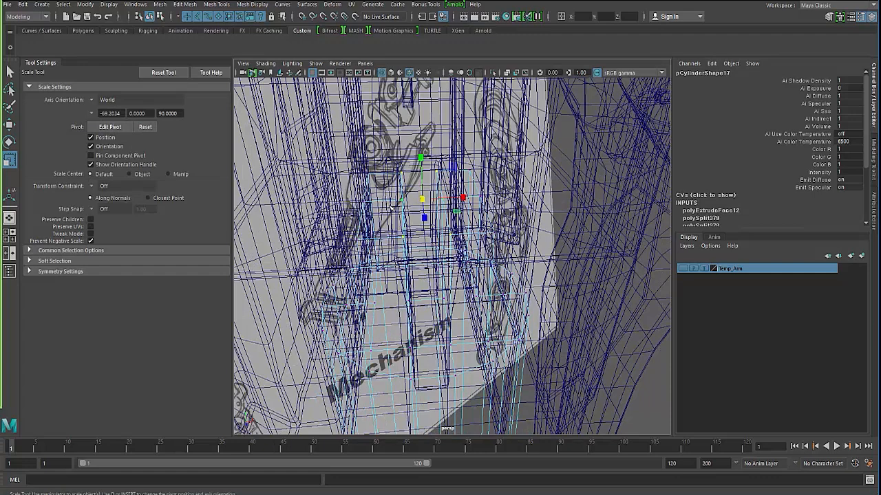
key("5")
scroll(456, 144, "up", 3)
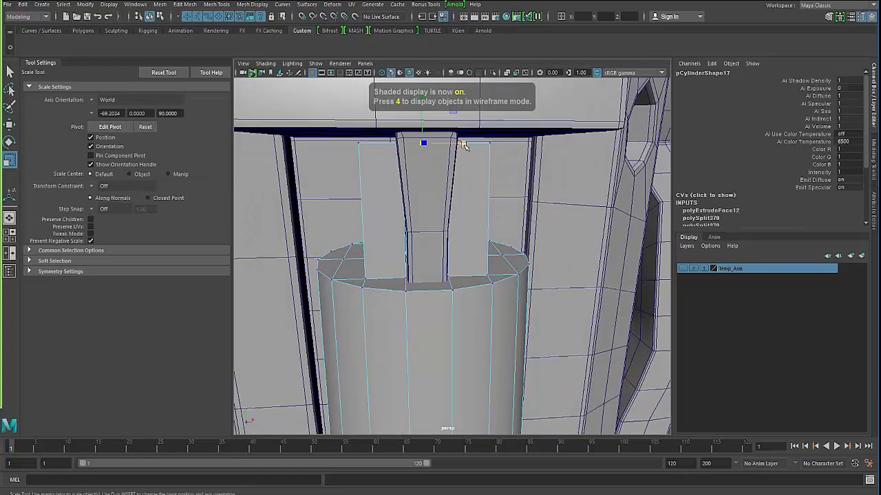
left_click_drag(479, 148, 486, 153)
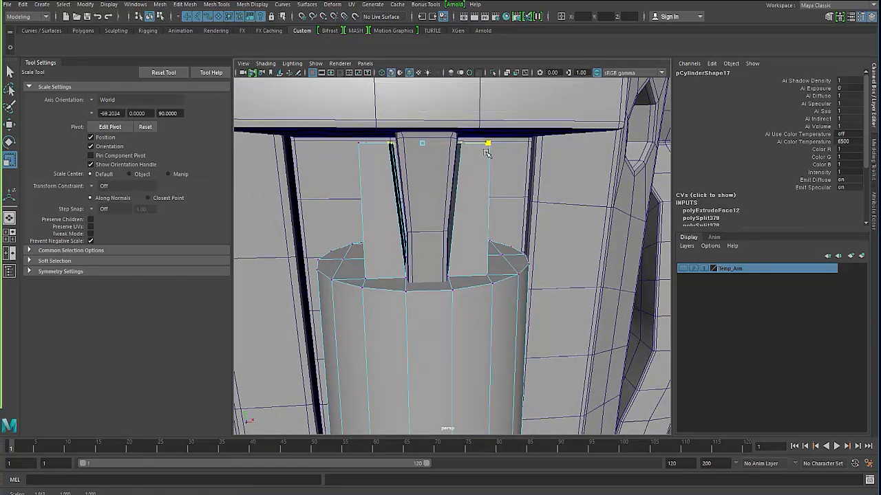
Step: Select the top vertices of both tabs and scale them inward lengthwise so the tabs narrow towards the housing
right_click_drag(430, 213, 403, 214, "alt")
left_click_drag(402, 215, 337, 196, "alt")
left_click(324, 224)
mouse_move(337, 229)
left_mouse_down("alt")
mouse_move(303, 227)
mouse_move(336, 232)
left_mouse_up("alt")
right_click_drag(336, 232, 393, 240, "alt")
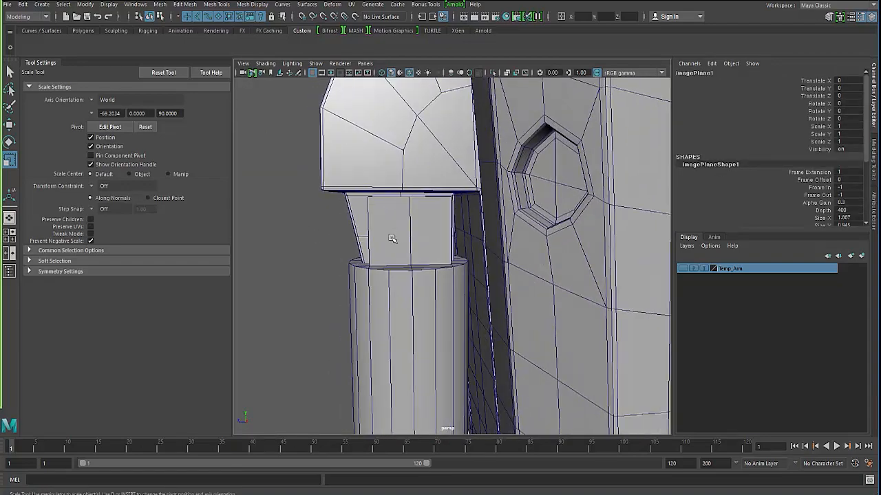
left_click(393, 240)
left_click_drag(351, 227, 424, 232, "alt")
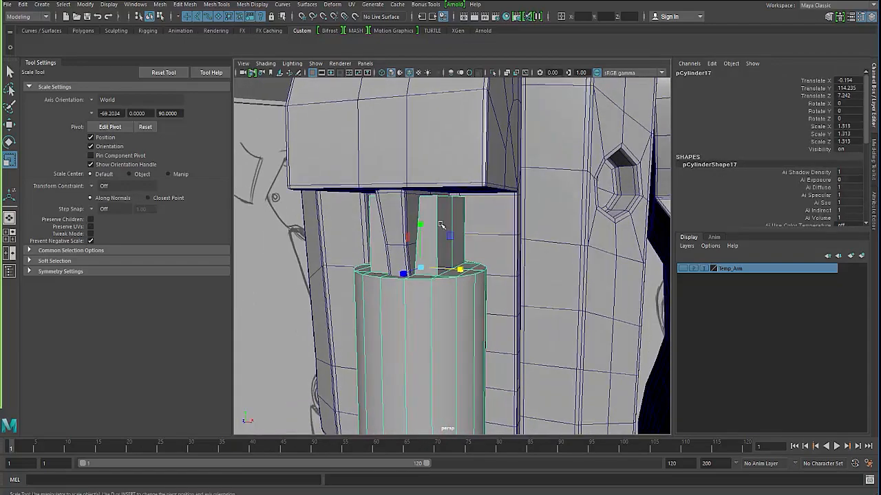
right_click_drag(441, 225, 389, 219)
left_click_drag(354, 172, 482, 214)
left_click_drag(474, 230, 363, 200, "alt")
key("w")
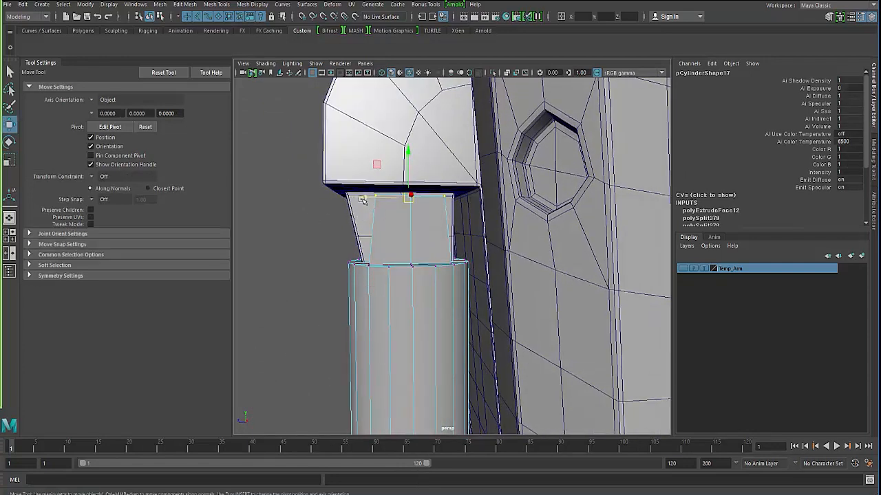
left_click(327, 226)
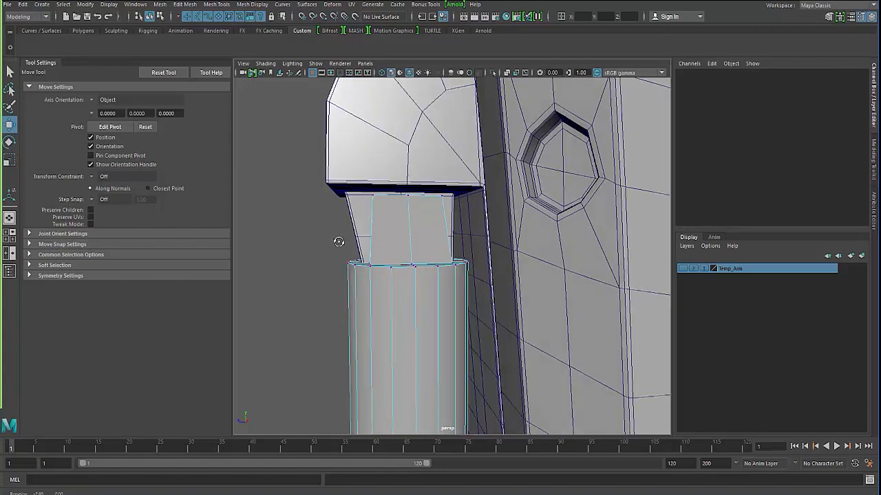
Step: Multi-Cut a line across the four cap edges between the rim and the outer end of the pin and tabs
left_click_drag(338, 241, 446, 234, "alt")
right_click_drag(445, 234, 472, 251, "alt")
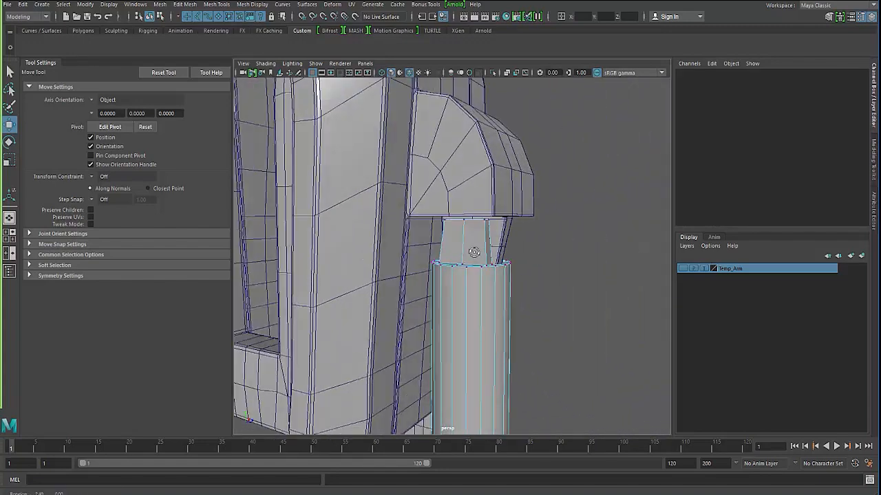
left_click_drag(456, 238, 438, 249, "alt")
right_click_drag(438, 249, 419, 244, "alt")
mouse_move(419, 245)
left_mouse_down("alt")
mouse_move(466, 217)
mouse_move(385, 227)
mouse_move(286, 220)
mouse_move(284, 231)
mouse_move(298, 234)
left_mouse_up("alt")
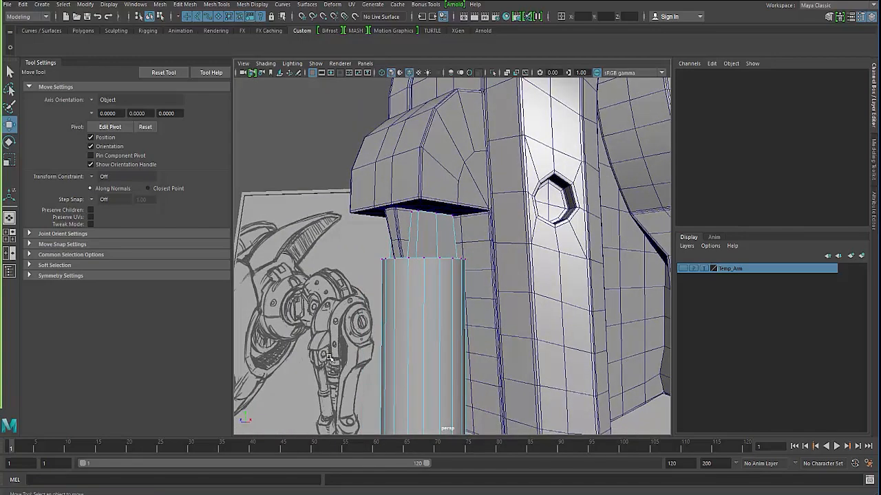
mouse_move(389, 269)
left_mouse_down("alt")
mouse_move(509, 270)
mouse_move(399, 275)
mouse_move(427, 281)
mouse_move(403, 269)
mouse_move(421, 269)
mouse_move(396, 244)
mouse_move(496, 287)
mouse_move(480, 280)
mouse_move(488, 289)
mouse_move(466, 275)
mouse_move(505, 287)
mouse_move(462, 281)
left_mouse_up("alt")
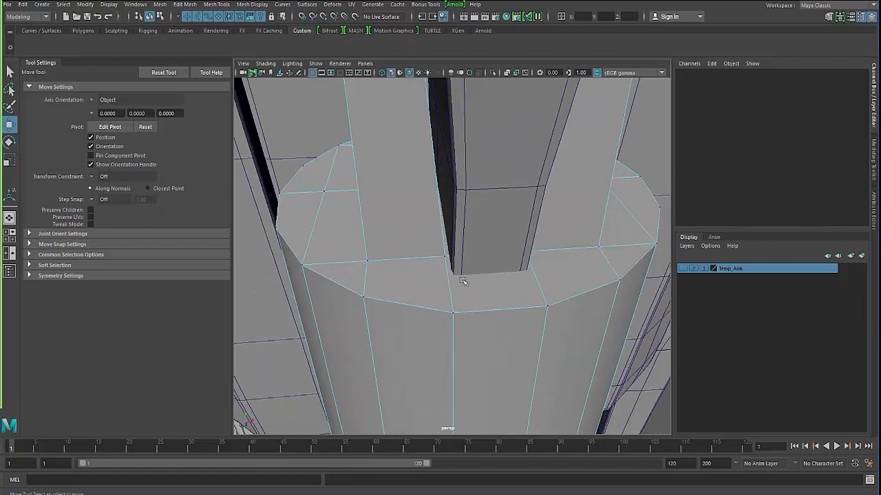
left_click(416, 285)
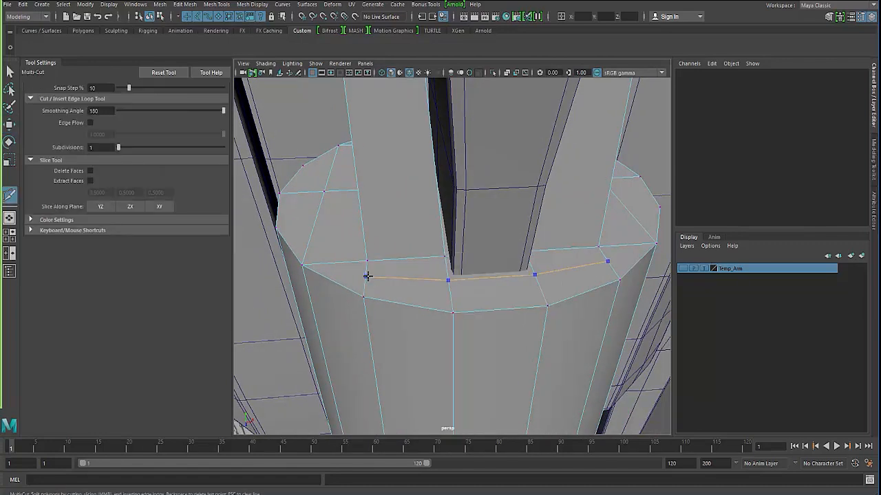
left_click_drag(372, 296, 402, 263, "alt")
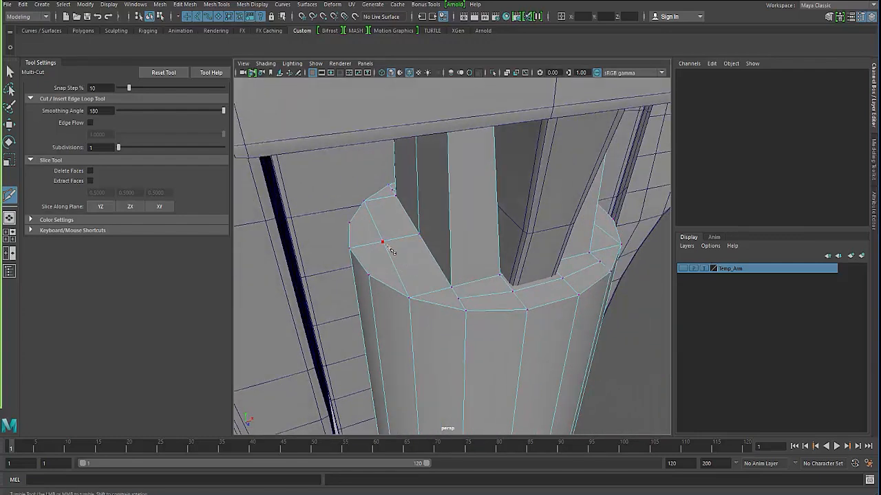
Step: Preview the strut smoothed, check its upper end, and return to the unsmoothed display
key("3")
key("1")
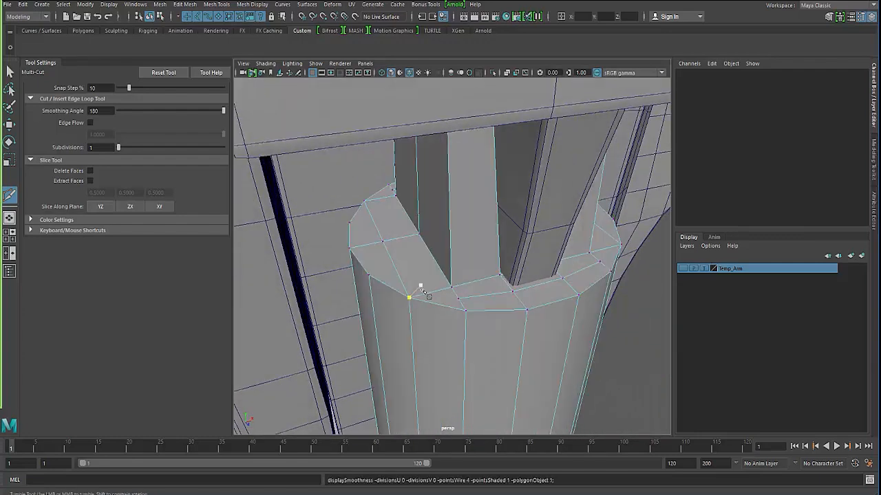
scroll(413, 298, "down", 6)
mouse_move(379, 278)
left_mouse_down("alt")
mouse_move(387, 292)
mouse_move(475, 346)
mouse_move(482, 336)
mouse_move(449, 304)
left_mouse_up("alt")
key("1")
scroll(449, 304, "up", 1)
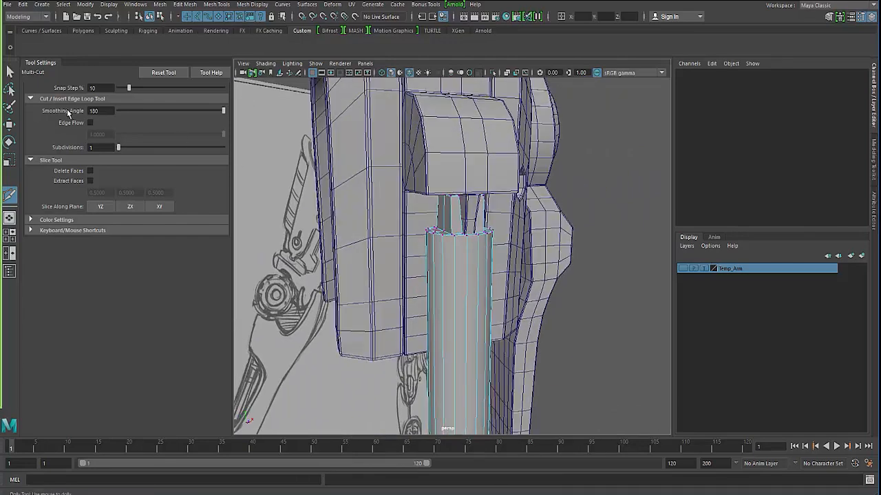
Step: Return the strut to object selection and compare its full length with the arm in the reference sketch
left_click(10, 72)
left_click_drag(399, 258, 375, 264, "alt")
right_click_drag(375, 264, 482, 269, "alt")
left_click_drag(482, 269, 428, 264, "alt")
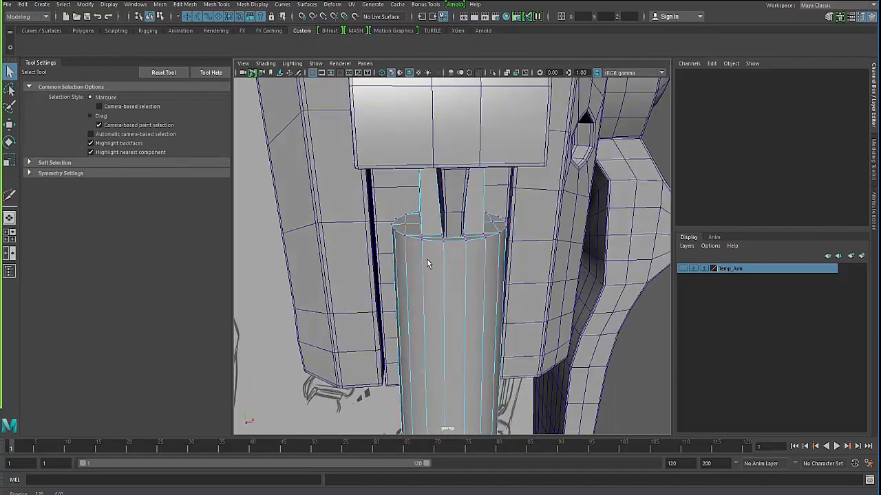
key("F8")
right_click_drag(415, 282, 255, 255, "alt")
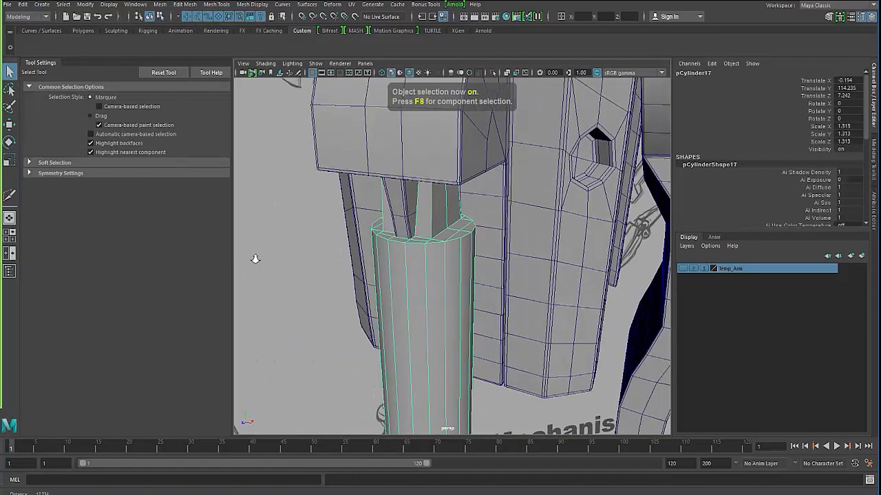
left_click_drag(256, 255, 347, 256, "alt")
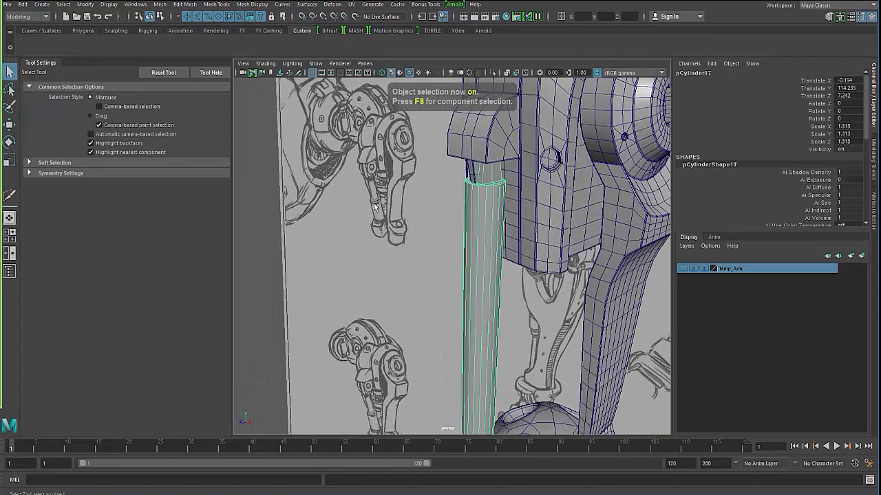
middle_click_drag(393, 287, 404, 259, "alt")
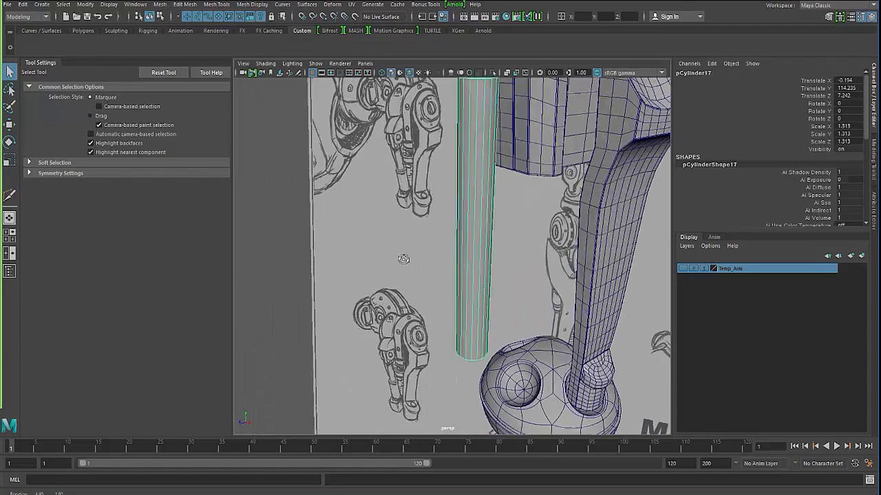
left_click_drag(405, 259, 450, 271, "alt")
key("w")
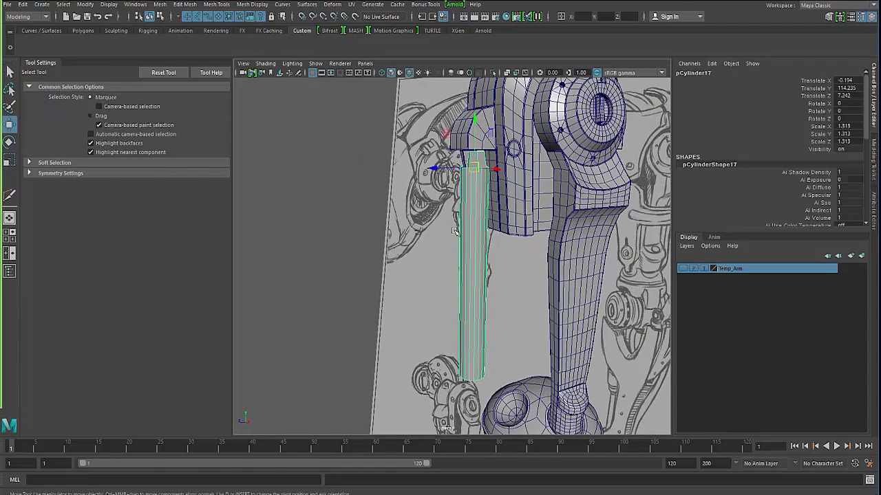
Step: Insert a horizontal edge loop around the middle of each upright tab on the strut, and return to object selection
left_click_drag(441, 236, 512, 255, "alt")
right_click_drag(513, 255, 548, 254, "alt")
middle_click_drag(549, 254, 493, 295, "alt")
left_click_drag(493, 295, 524, 315, "alt")
middle_click_drag(523, 315, 523, 321, "alt")
right_click_drag(523, 321, 544, 317, "alt")
left_click_drag(544, 317, 544, 305, "alt")
right_click_drag(544, 305, 504, 202, "alt")
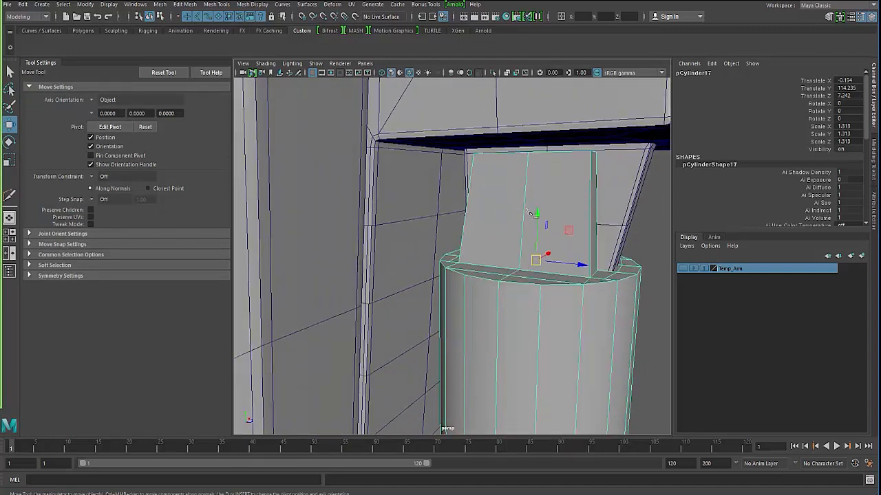
left_click(530, 209, "ctrl")
left_click_drag(530, 209, 241, 210, "alt")
left_click(10, 71)
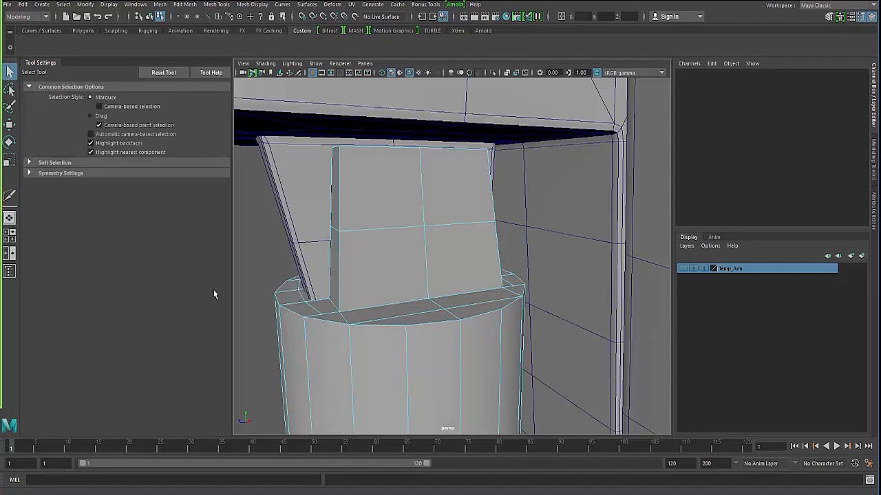
key("F8")
key("w")
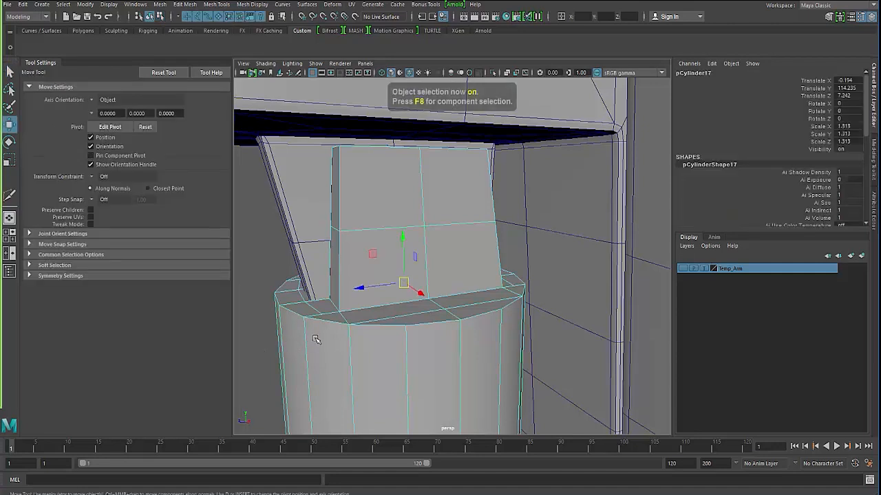
Step: Move the strut's pivot up to its tabs and tilt the strut inward toward the base, to about 5.18 degrees in X
left_click_drag(316, 338, 322, 355, "alt")
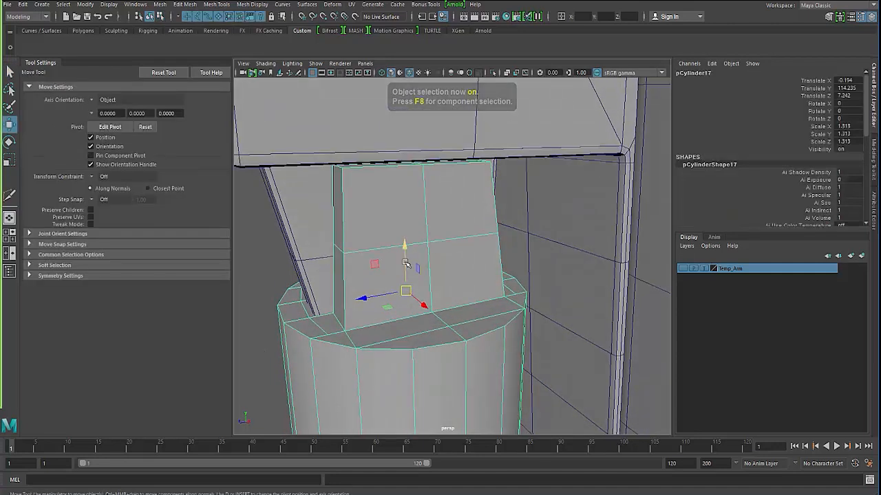
key("d")
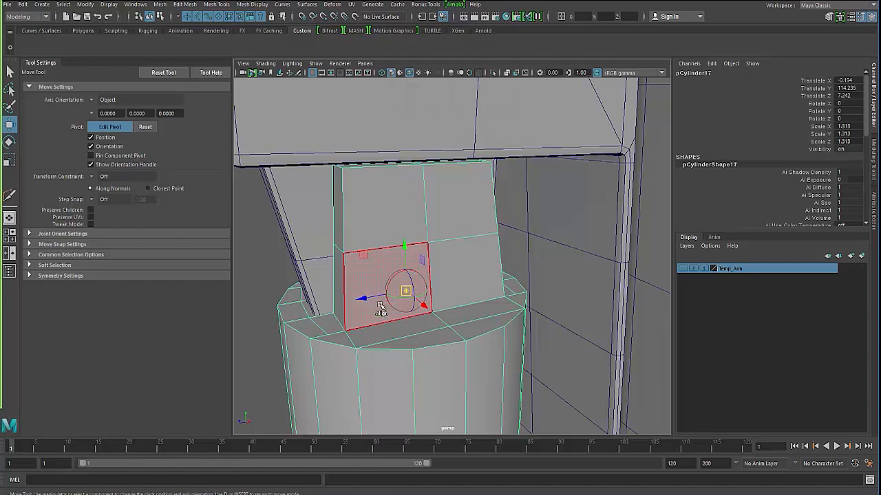
left_click_drag(404, 289, 379, 190)
key("d")
key("e")
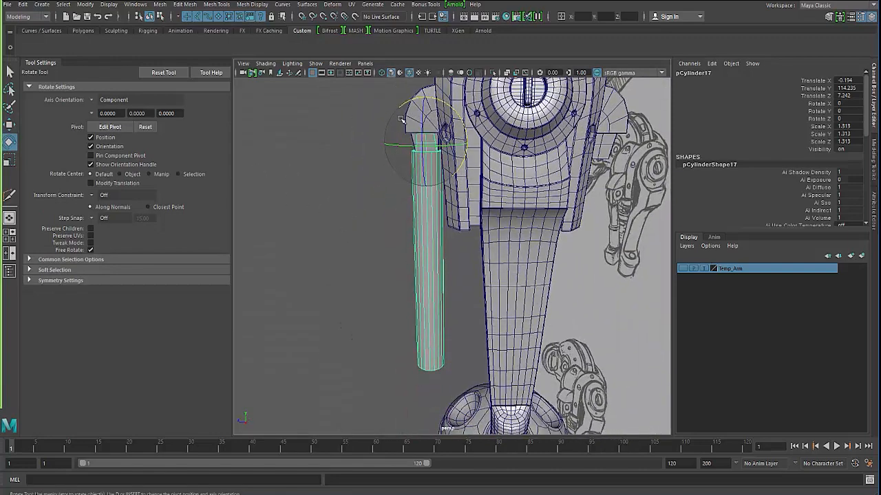
left_click_drag(406, 103, 403, 107)
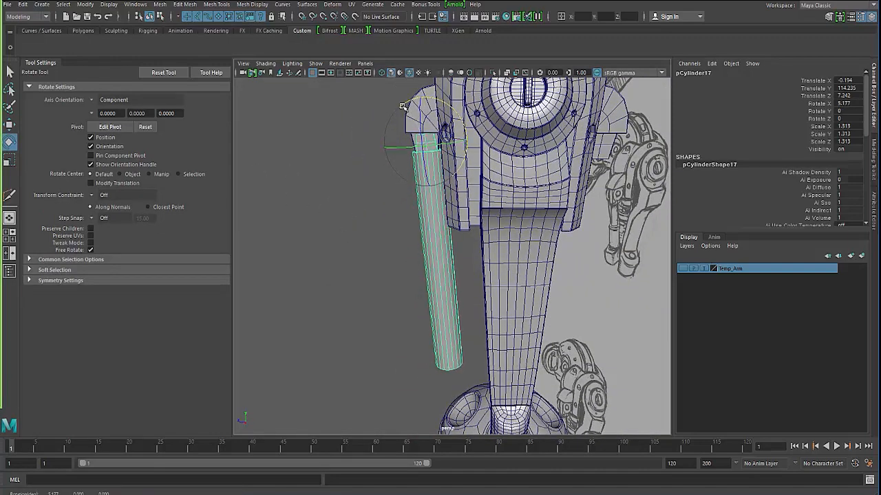
Step: With object axis orientation, lengthen the strut to a Y scale of about 1.633 and tilt it to about 6.58 degrees in X
key("r")
left_click_drag(425, 96, 416, 98)
key("ctrl+z")
left_click(93, 100)
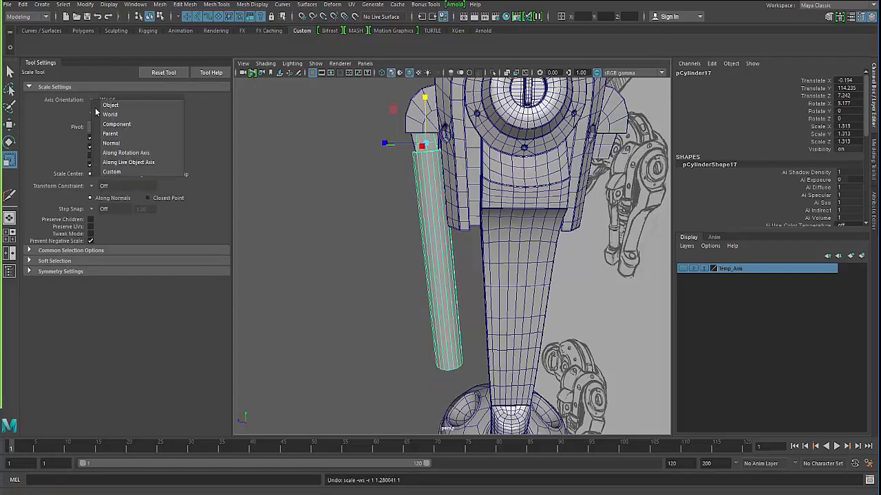
left_click(152, 110)
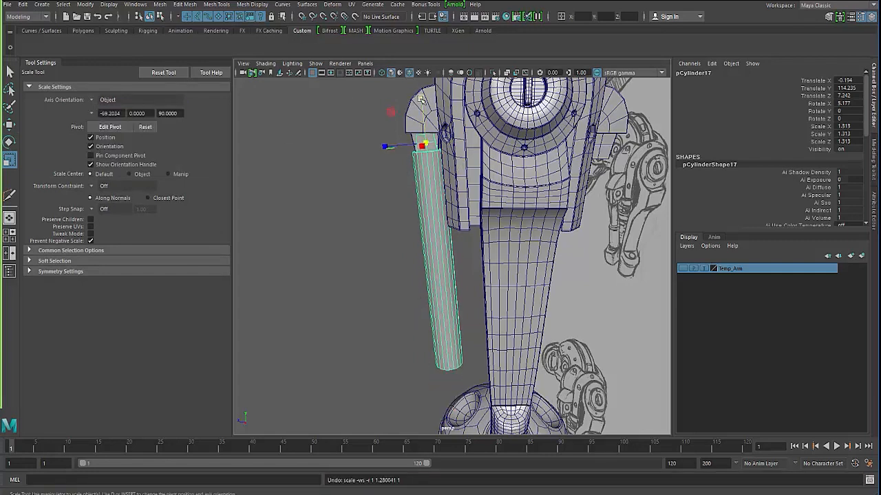
left_click_drag(419, 98, 419, 92)
key("e")
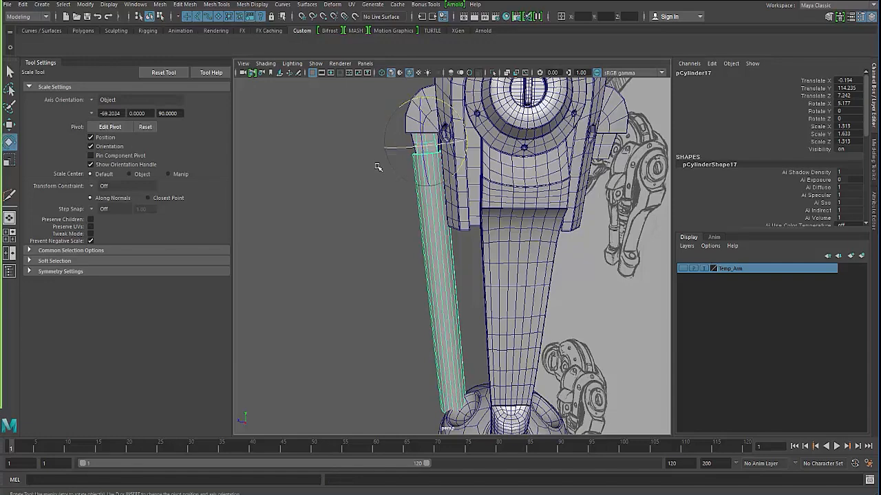
left_click_drag(465, 159, 404, 183)
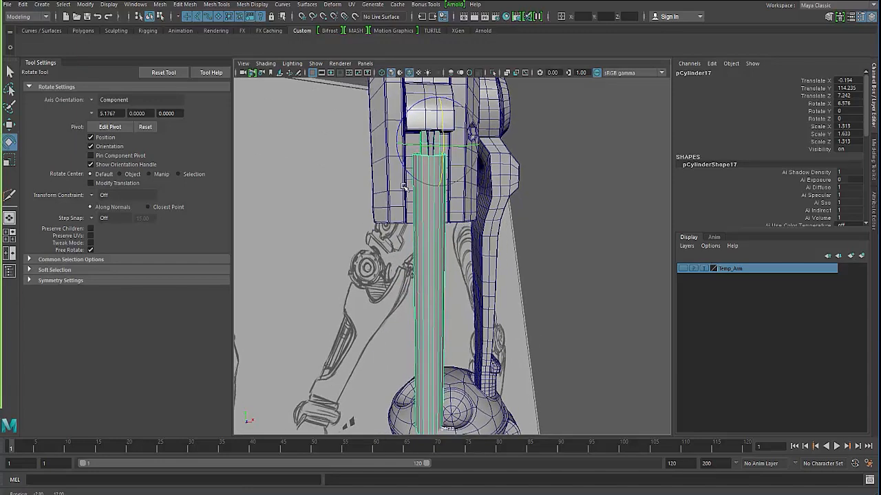
Step: Reposition the strut's pivot at the bracket's pin between the two upper tabs, using wireframe display
key("w")
key("e")
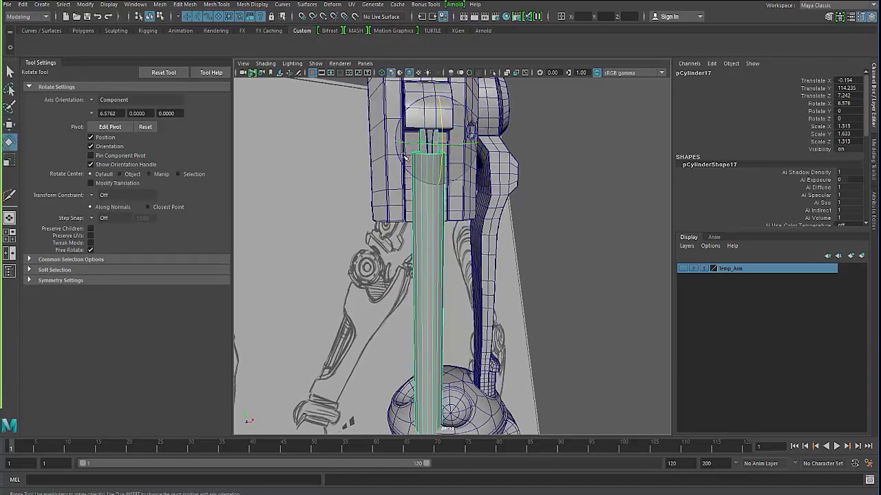
scroll(383, 199, "up", 7)
middle_click_drag(388, 173, 393, 265, "alt")
scroll(392, 265, "up", 5)
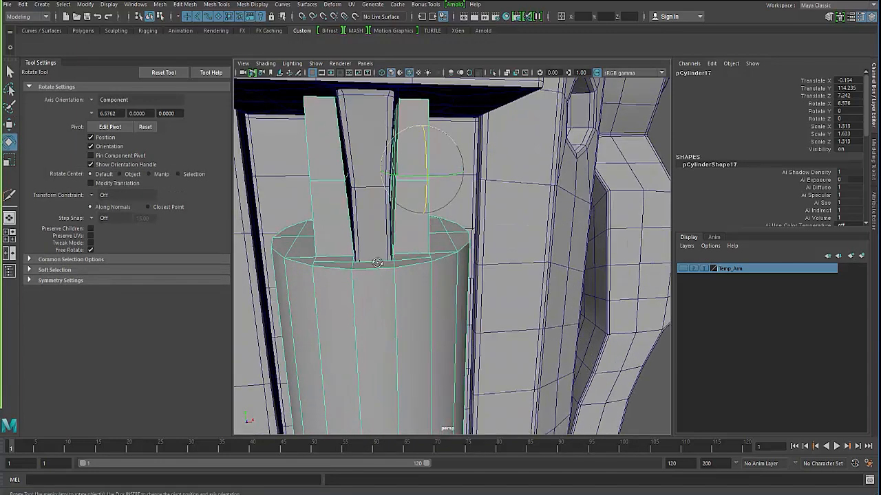
left_click_drag(392, 264, 384, 255, "alt")
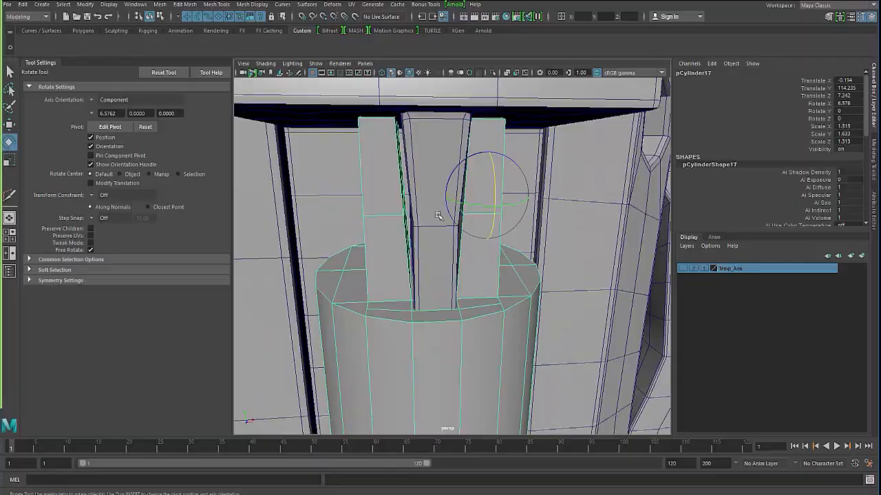
key("4")
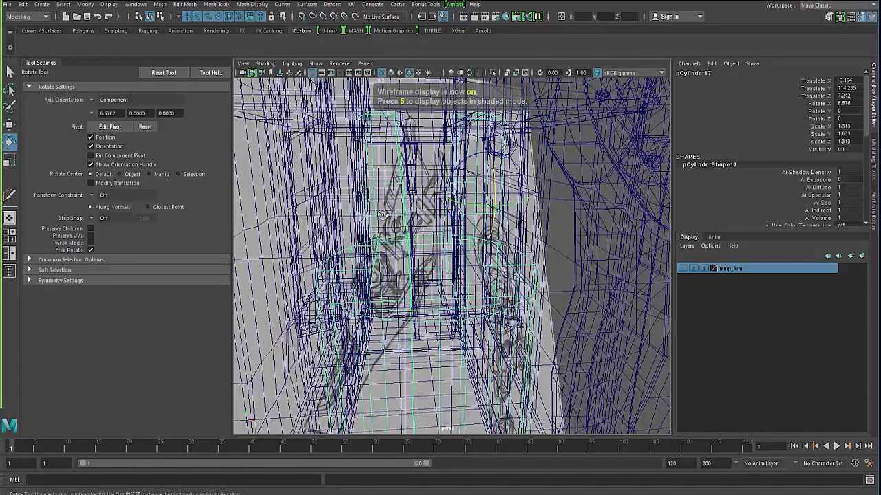
left_click_drag(382, 215, 483, 217, "alt")
left_click(570, 197)
left_click(483, 216)
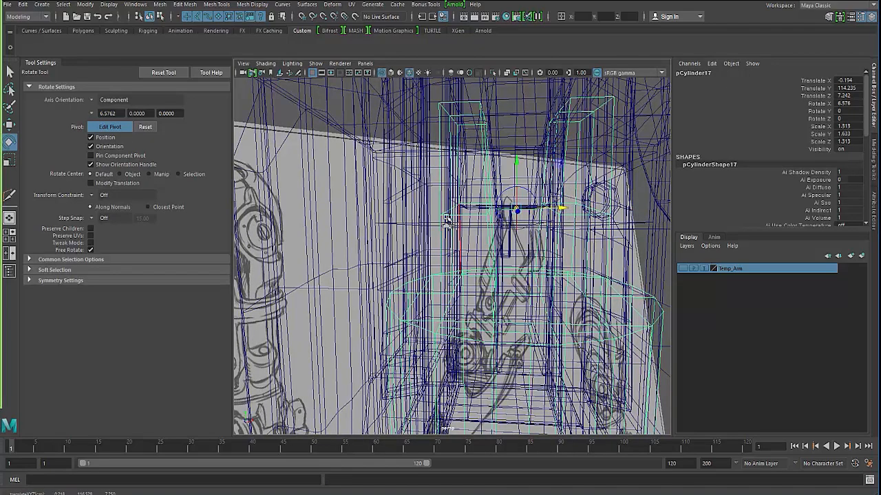
left_click_drag(448, 220, 393, 204, "alt")
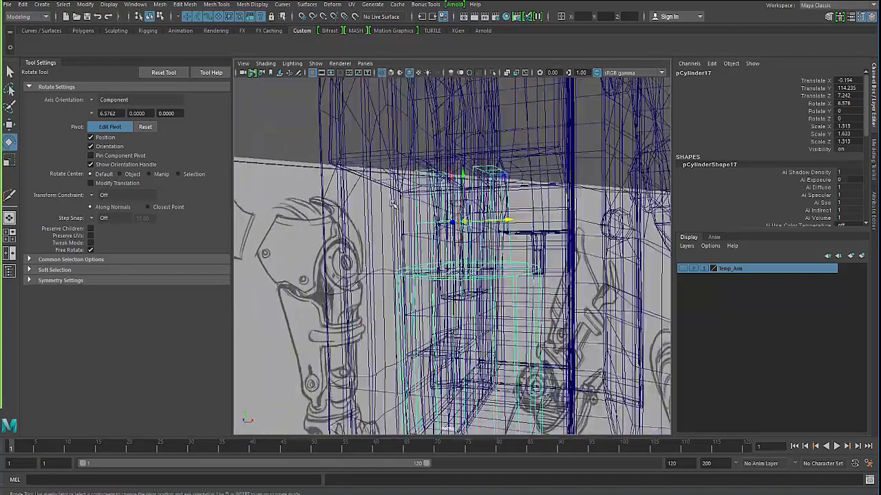
Step: Return to shaded display and rotate the strut sideways to about 7.34 degrees in Z so its lower end meets the base's socket
key("5")
right_click_drag(415, 236, 372, 232, "alt")
mouse_move(371, 232)
left_mouse_down("alt")
mouse_move(399, 247)
mouse_move(395, 200)
mouse_move(426, 199)
mouse_move(403, 222)
mouse_move(405, 276)
left_mouse_up("alt")
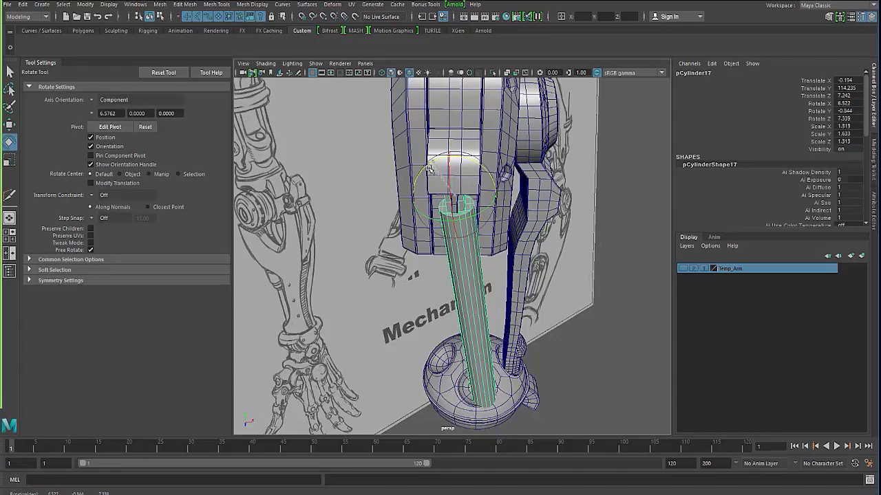
left_click_drag(431, 168, 376, 134, "alt")
Step: Group the upper joint's outer shells together with the pin bracket and apply a Lattice deformer to the group
left_click(339, 172)
left_click_drag(340, 172, 565, 164, "alt")
left_click(412, 167)
mouse_move(410, 168)
left_mouse_down("alt")
mouse_move(385, 206)
mouse_move(416, 227)
mouse_move(266, 272)
mouse_move(352, 269)
mouse_move(294, 215)
left_mouse_up("alt")
left_click(416, 227)
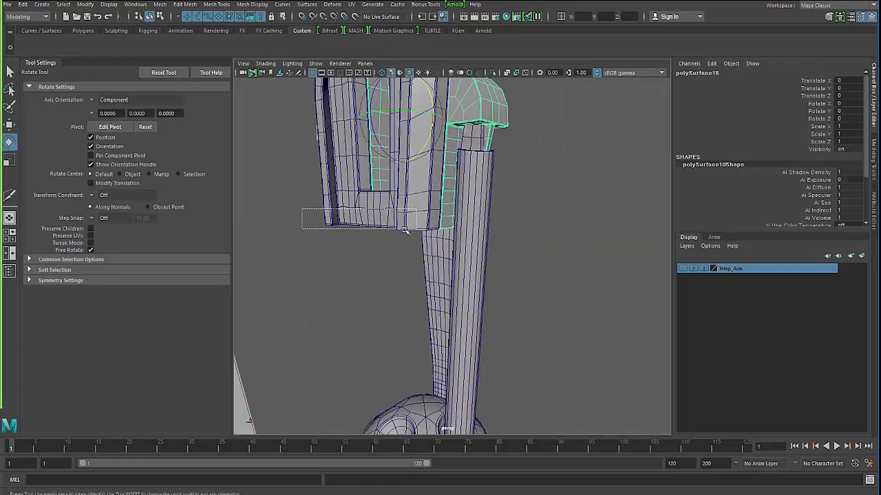
left_click_drag(406, 232, 407, 231)
mouse_move(407, 231)
left_mouse_down("alt")
mouse_move(356, 232)
mouse_move(364, 222)
mouse_move(383, 263)
mouse_move(428, 263)
left_mouse_up("alt")
key("ctrl+g")
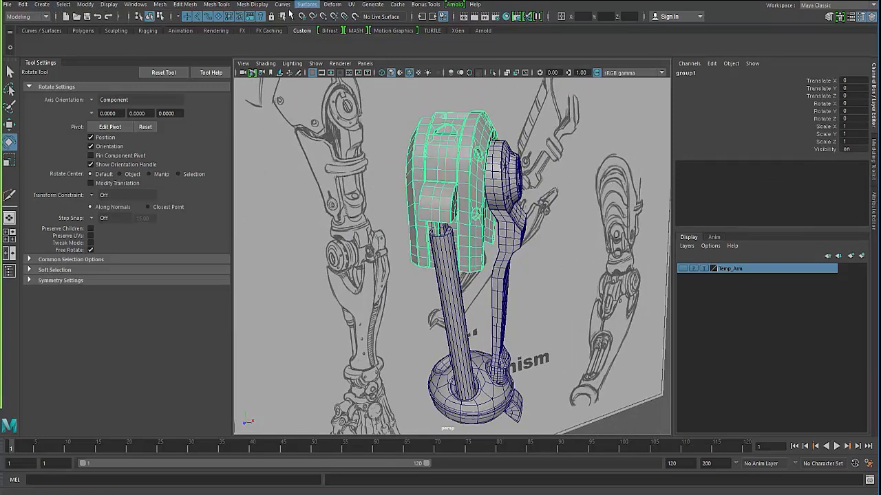
left_click(333, 4)
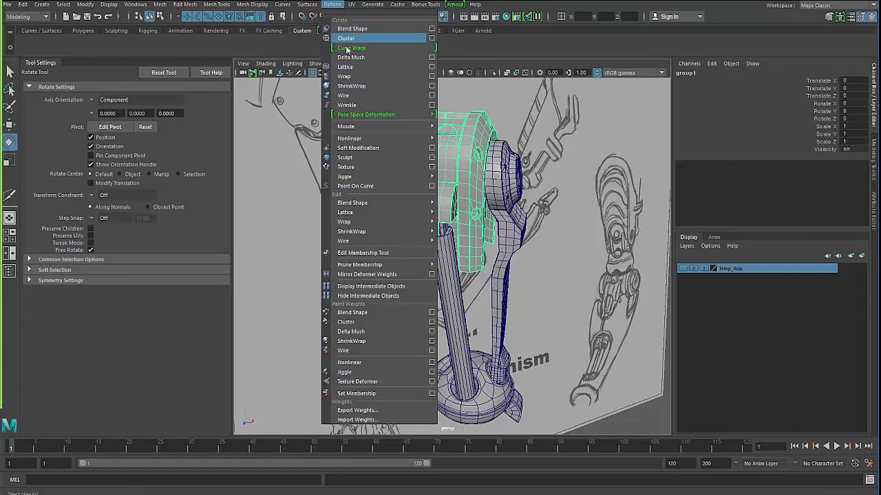
left_click(347, 69)
Step: Taper the lower end of the joint housing by scaling the lattice's two lowest rows of points inward
mouse_move(441, 228)
left_mouse_down("alt")
mouse_move(373, 250)
mouse_move(353, 241)
mouse_move(387, 233)
left_mouse_up("alt")
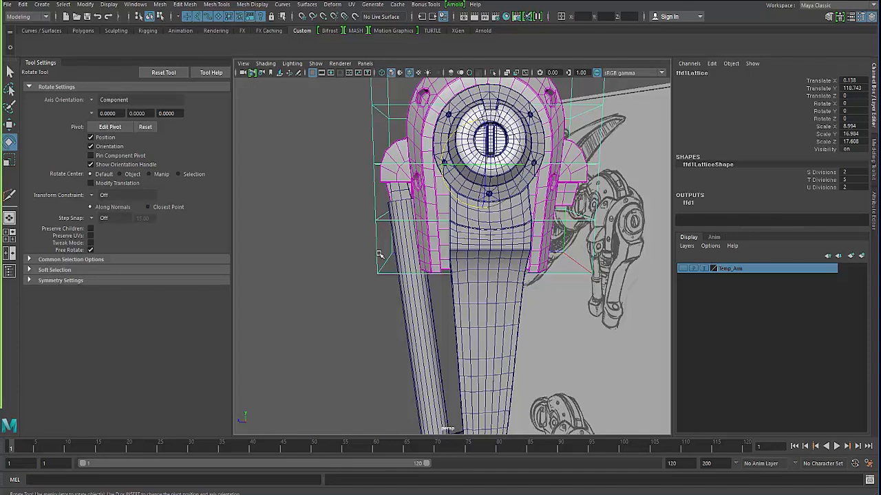
right_click_drag(379, 255, 370, 228)
left_click_drag(370, 228, 628, 320, "alt")
key("r")
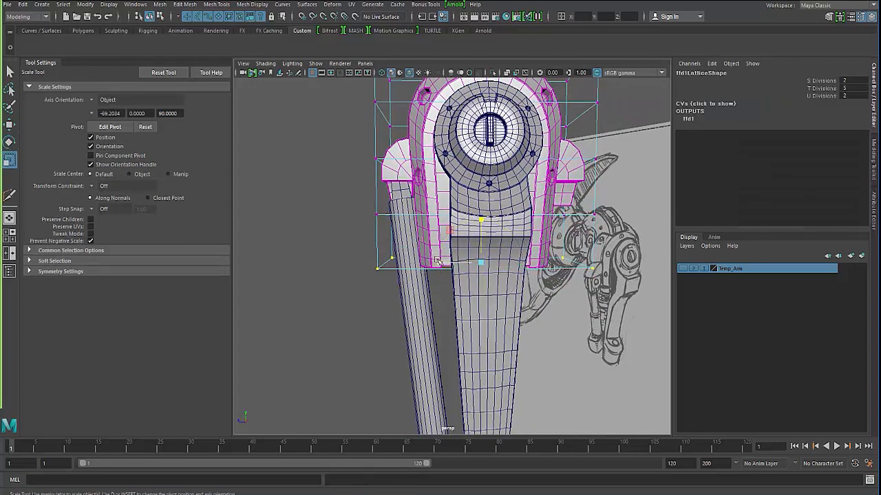
left_click_drag(438, 261, 443, 262)
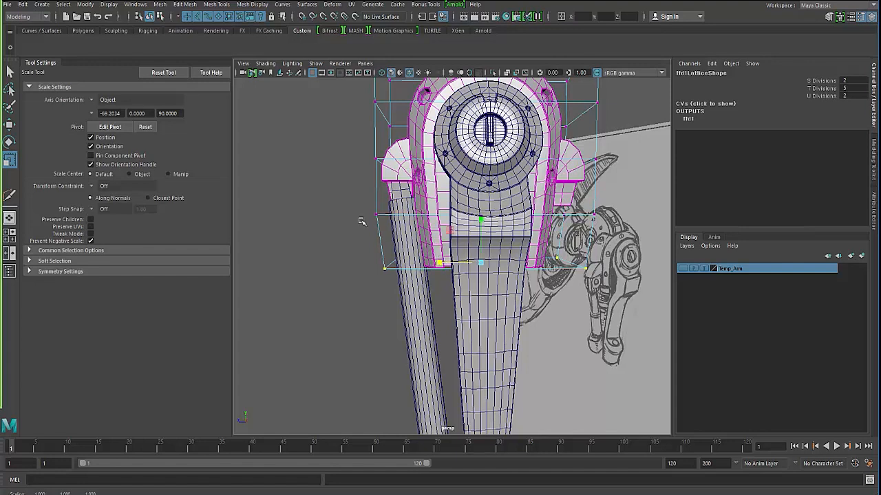
left_click_drag(326, 188, 619, 310)
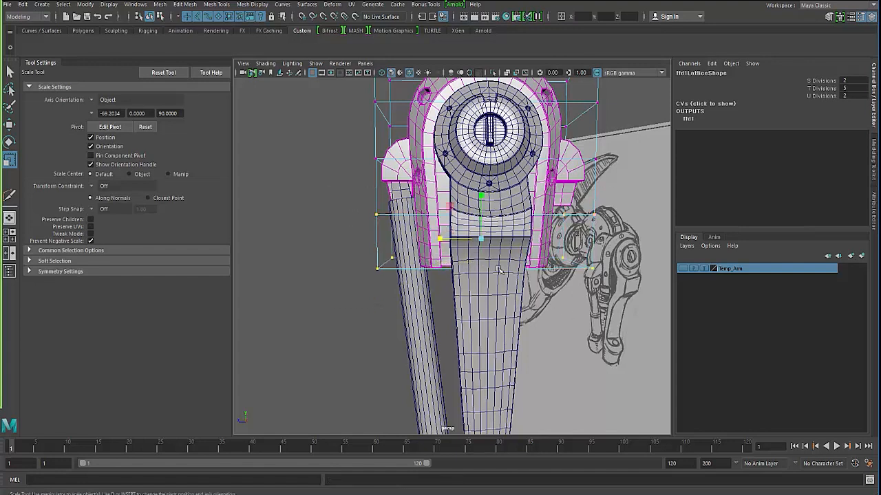
left_click_drag(439, 238, 437, 261)
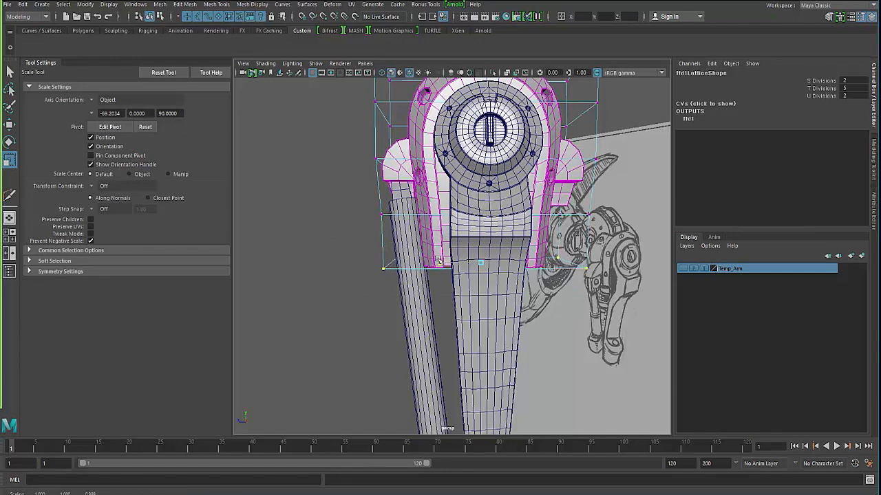
middle_click_drag(357, 178, 352, 216, "alt")
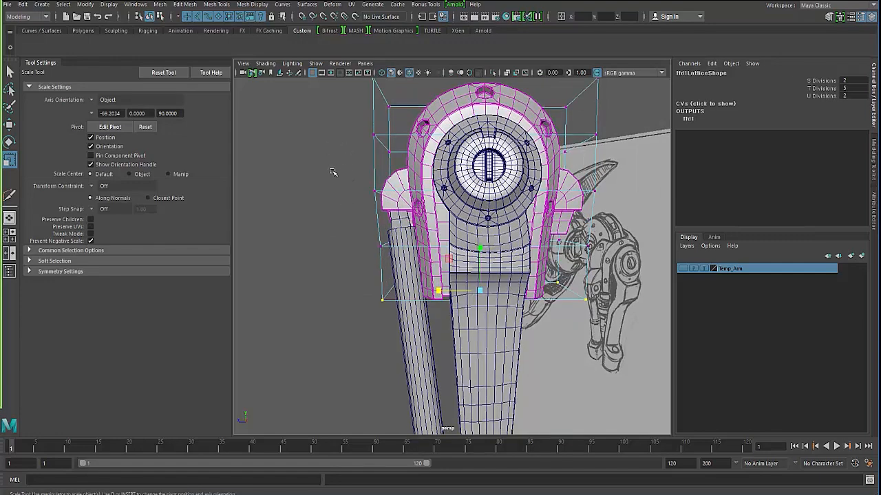
Step: Adjust the width of the lattice's second-lowest row of points to even out the housing's taper
left_click(332, 172)
mouse_move(332, 172)
left_mouse_down("alt")
mouse_move(353, 186)
mouse_move(309, 194)
mouse_move(349, 227)
mouse_move(328, 222)
left_mouse_up("alt")
left_click_drag(645, 270, 645, 270)
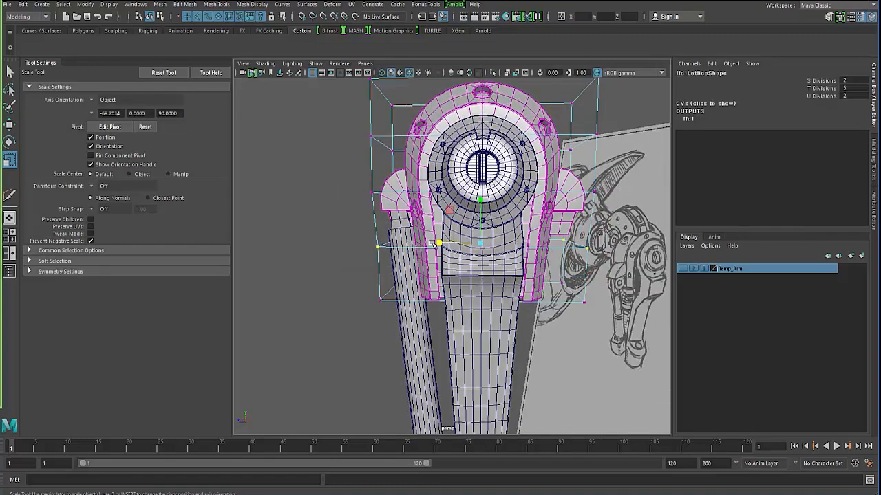
left_click_drag(437, 241, 459, 221)
left_click(436, 241)
Step: Select the whole group of joint housing parts and delete its construction history to bake in the lattice deformation
left_click(451, 227)
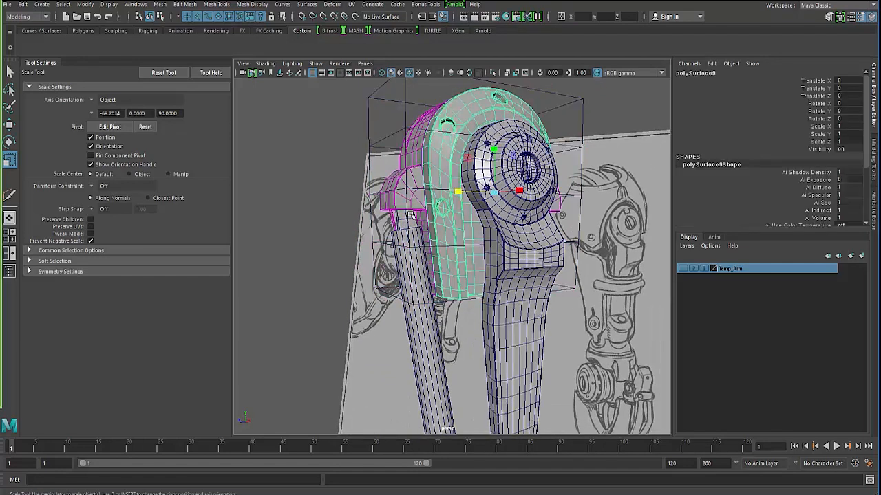
key("ctrl+g")
left_click(23, 5)
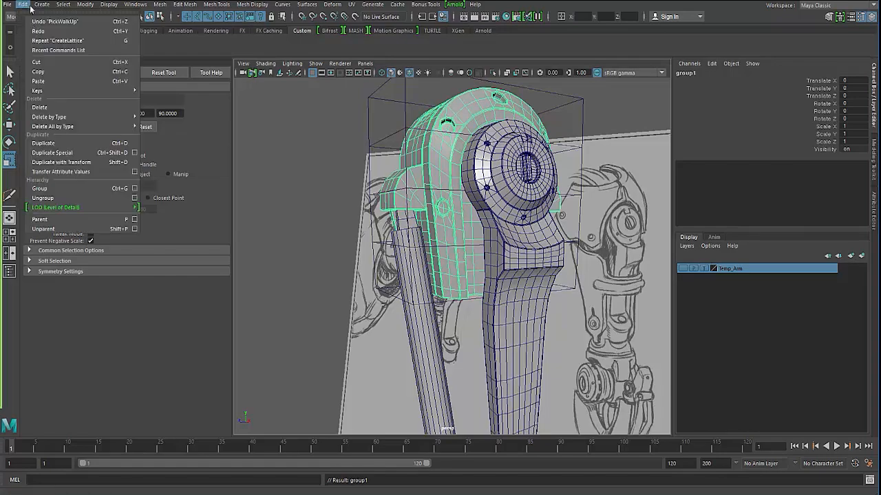
mouse_move(106, 119)
left_click(174, 135)
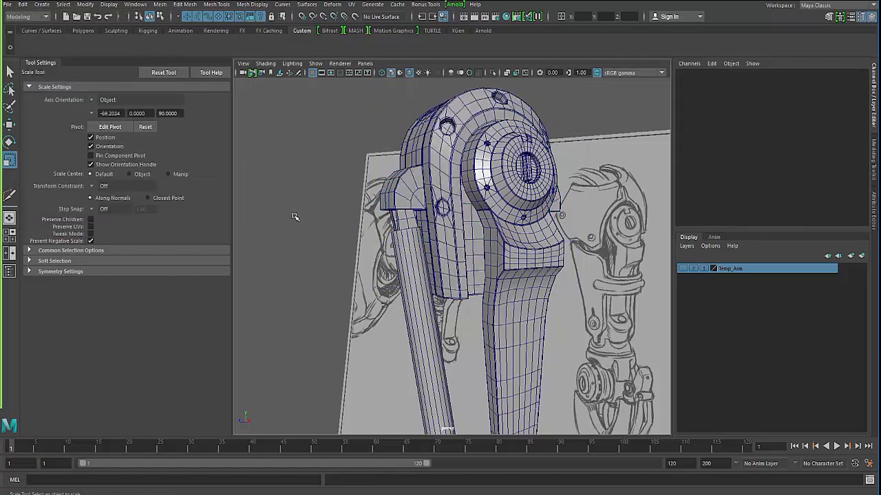
Step: Select the pin bracket above the strut and switch it to vertex editing
mouse_move(302, 276)
left_mouse_down("alt")
mouse_move(335, 212)
mouse_move(374, 201)
mouse_move(352, 213)
mouse_move(362, 216)
left_mouse_up("alt")
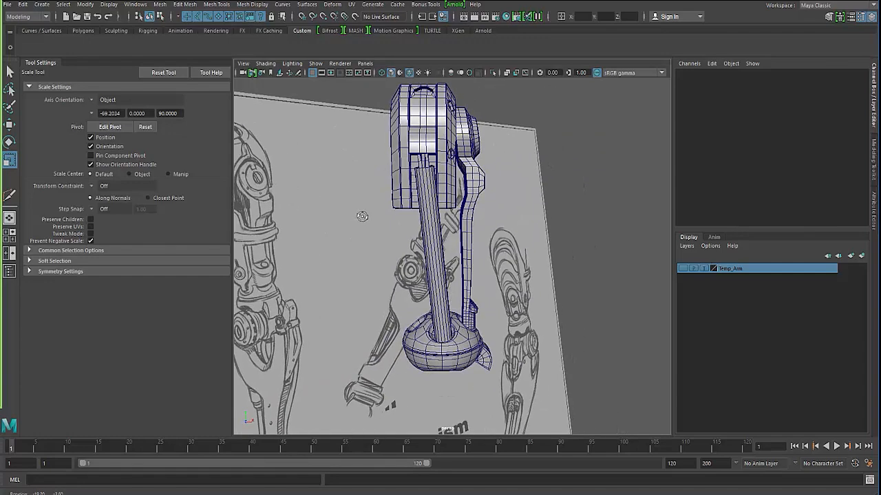
middle_click_drag(434, 274, 450, 321, "alt")
right_click_drag(399, 281, 497, 228, "alt")
left_click_drag(474, 214, 461, 227, "alt")
left_click(461, 123)
left_click_drag(461, 123, 456, 136, "alt")
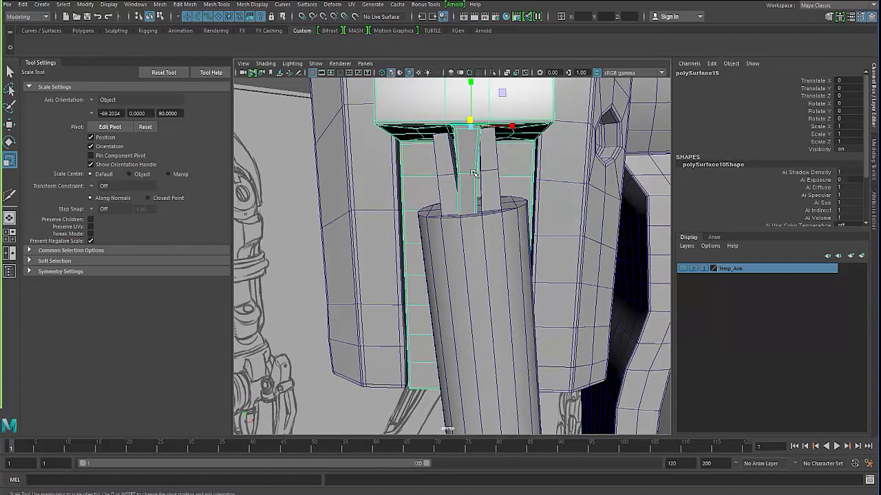
right_click_drag(473, 173, 421, 176)
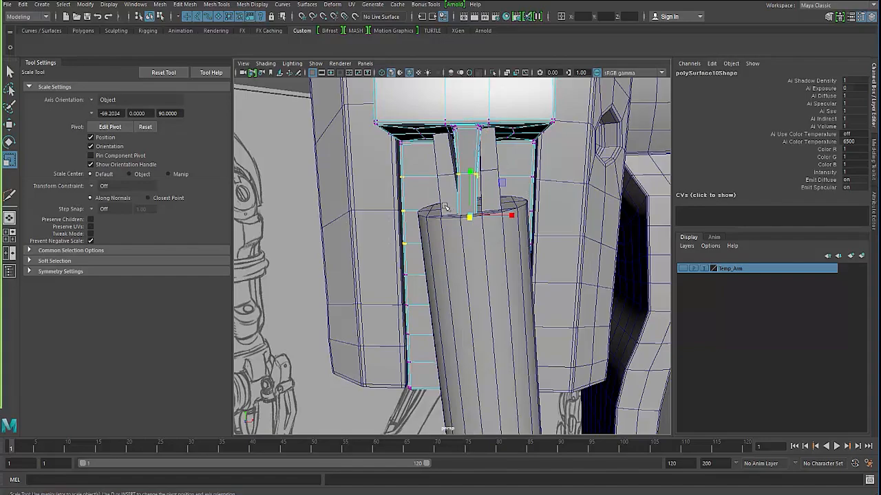
Step: Select the lower vertices of the bracket's pin, shift them slightly sideways to centre the pin between the strut's tabs, and leave vertex editing
left_click_drag(404, 215, 282, 196, "alt")
key("4")
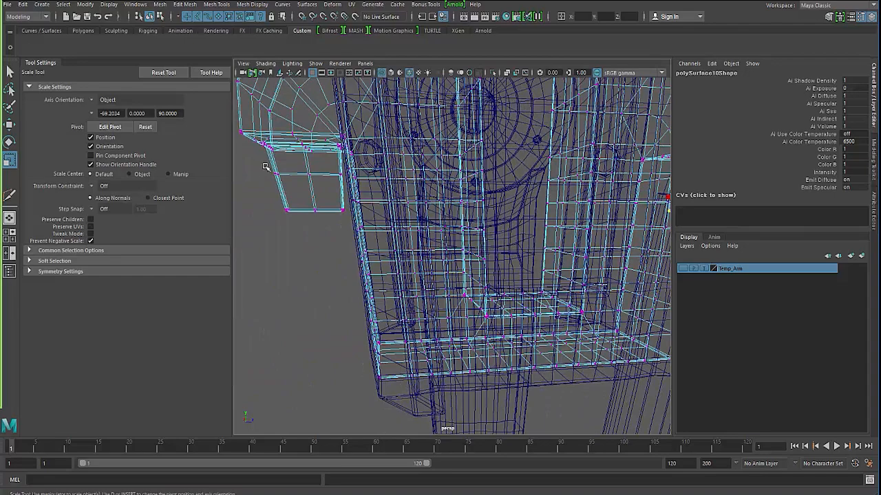
left_click_drag(263, 165, 335, 208)
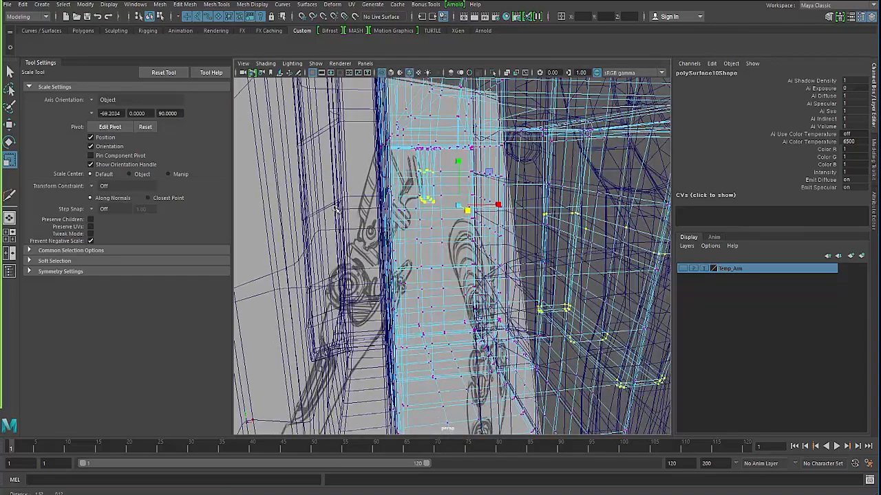
right_click_drag(335, 208, 306, 210, "alt")
key("5")
mouse_move(405, 254)
left_mouse_down("alt")
mouse_move(374, 235)
mouse_move(400, 246)
left_mouse_up("alt")
key("e")
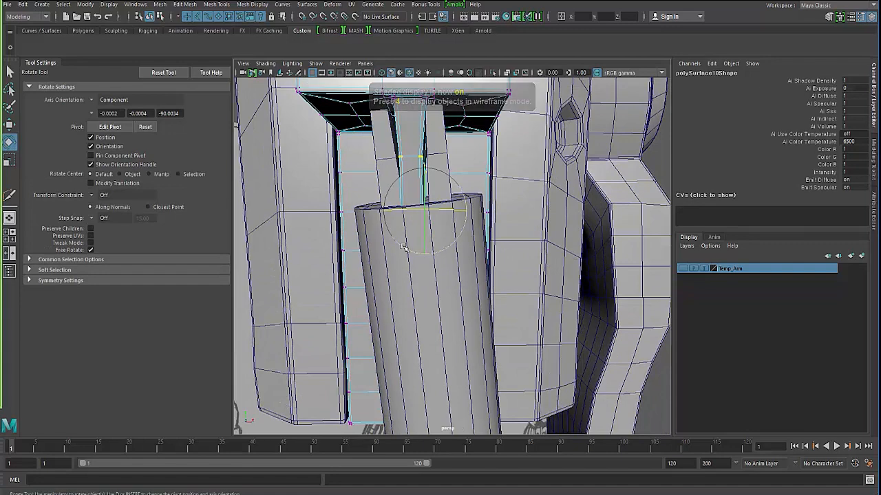
key("w")
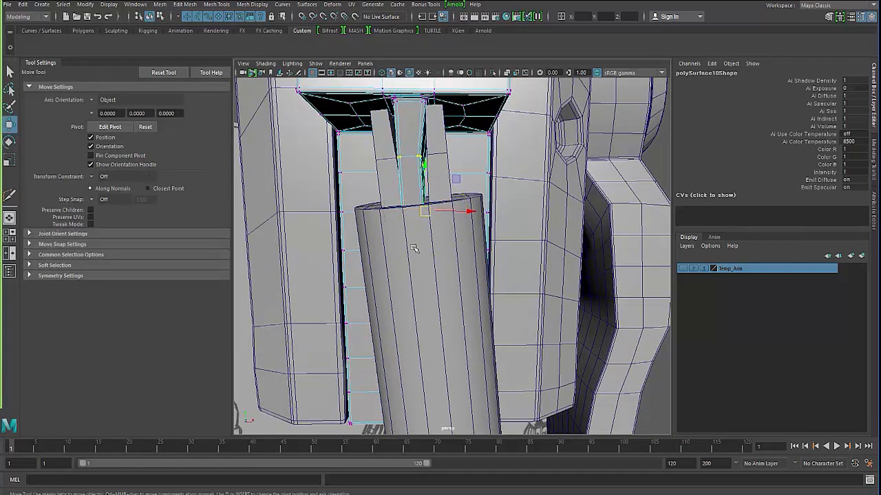
left_click_drag(468, 214, 473, 213)
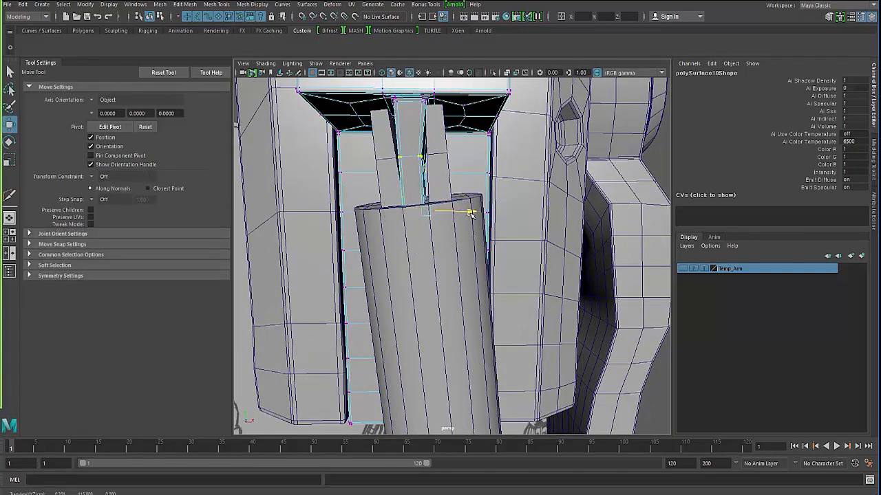
left_click_drag(440, 218, 322, 135, "alt")
left_click(322, 130)
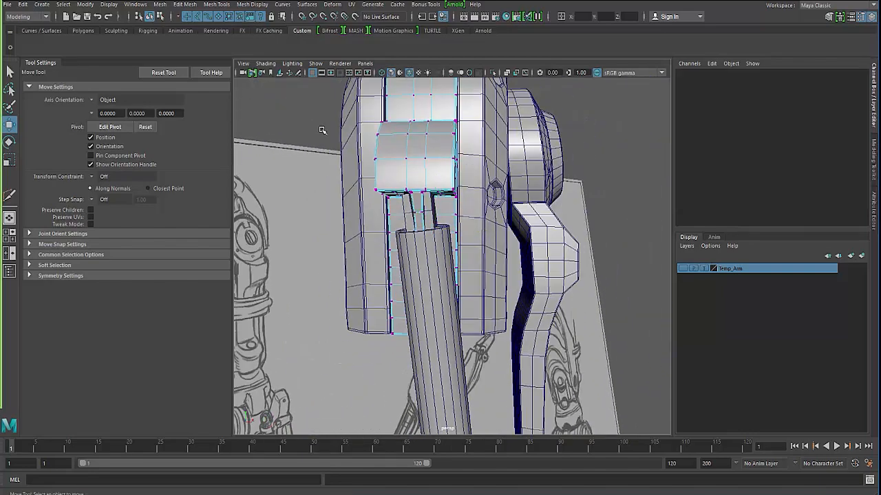
key("F8")
key("F8")
left_click(305, 145)
Step: Examine from several angles how the strut fits between the bracket's pin and the round base, focusing on the upper tabs
left_click_drag(380, 213, 358, 208, "alt")
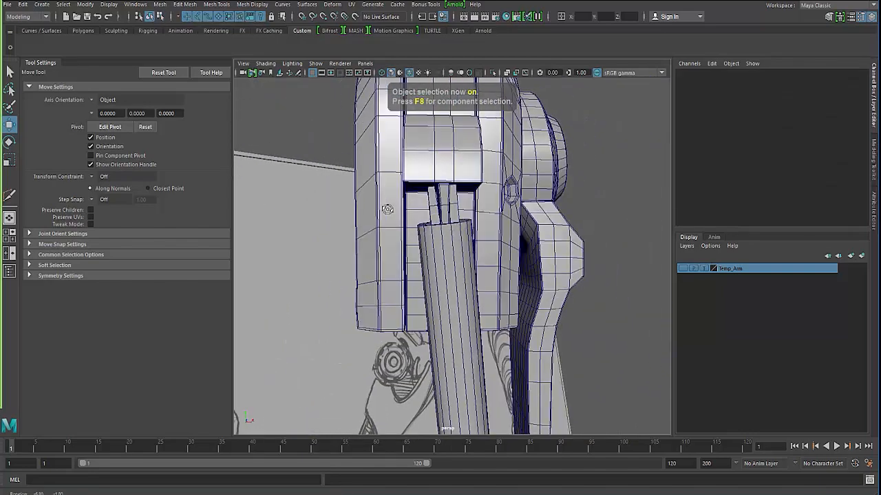
right_click_drag(385, 215, 334, 222, "alt")
middle_click_drag(372, 289, 369, 214, "alt")
mouse_move(369, 214)
left_mouse_down("alt")
mouse_move(308, 228)
mouse_move(374, 226)
left_mouse_up("alt")
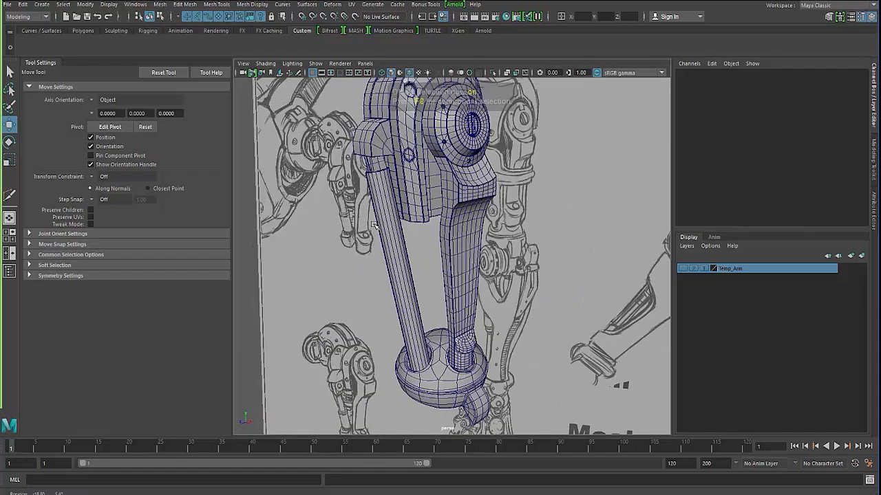
right_click_drag(344, 224, 399, 222, "alt")
middle_click_drag(351, 200, 392, 249, "alt")
left_click(373, 216)
left_click_drag(373, 216, 435, 200, "alt")
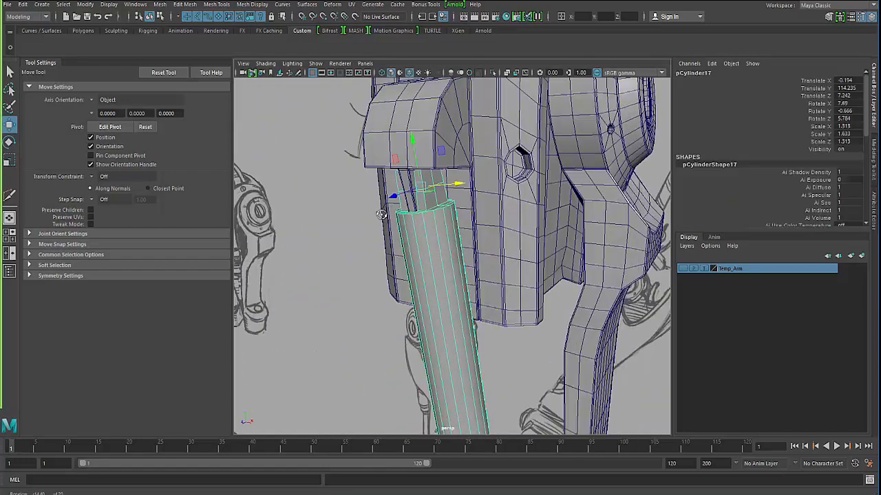
right_click_drag(435, 200, 474, 200, "alt")
left_click_drag(475, 200, 485, 156, "alt")
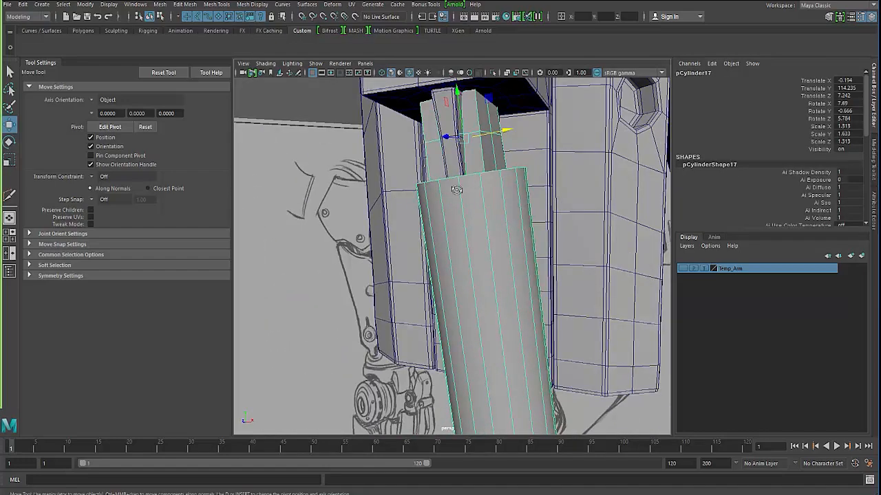
left_click_drag(457, 189, 410, 259, "alt")
right_click_drag(410, 258, 373, 264, "alt")
middle_click_drag(374, 263, 366, 209, "alt")
left_click_drag(366, 209, 357, 195, "alt")
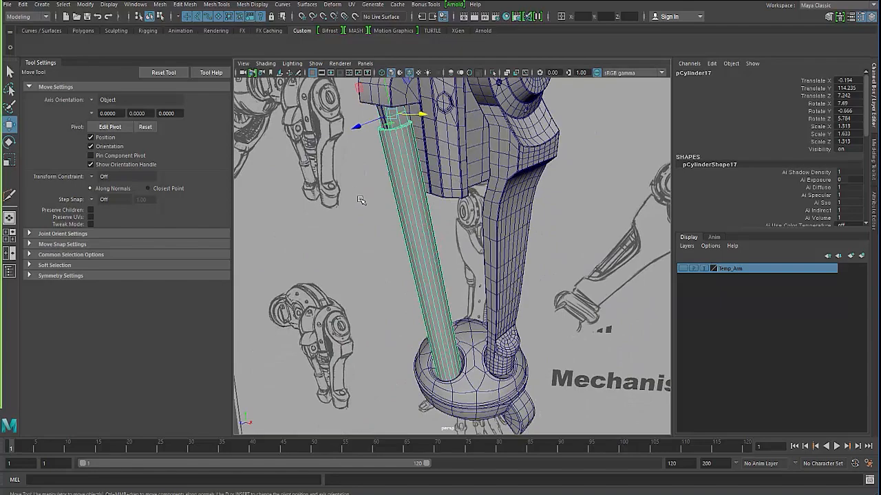
middle_click_drag(376, 219, 403, 277, "alt")
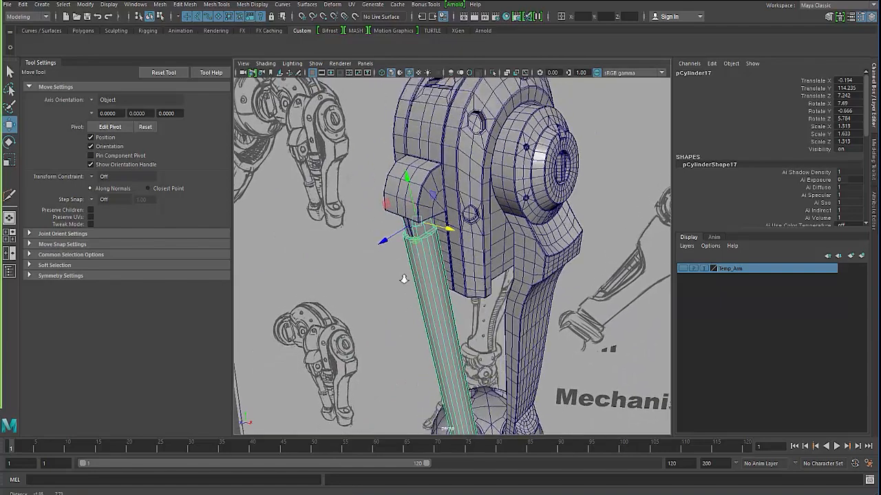
right_click_drag(366, 277, 395, 274, "alt")
mouse_move(398, 271)
left_mouse_down("alt")
mouse_move(514, 257)
mouse_move(403, 262)
left_mouse_up("alt")
middle_click_drag(403, 262, 456, 297, "alt")
right_click_drag(457, 297, 491, 300, "alt")
mouse_move(488, 299)
left_mouse_down("alt")
mouse_move(468, 291)
mouse_move(374, 324)
left_mouse_up("alt")
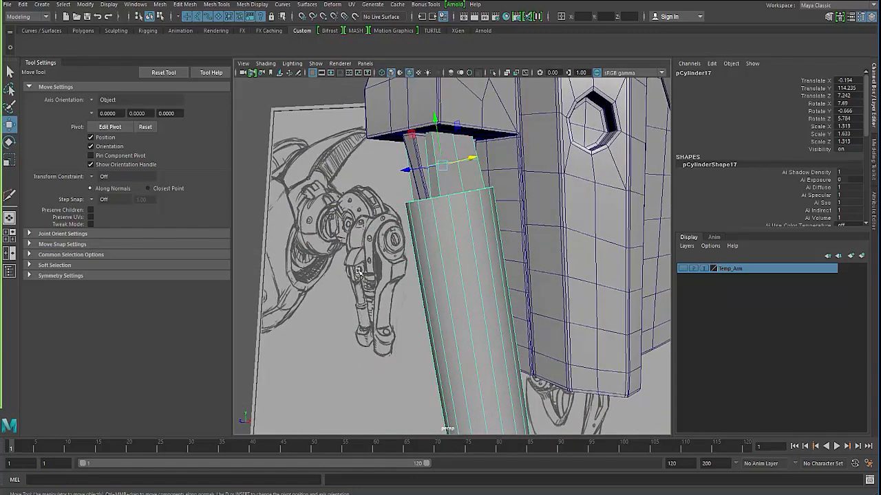
middle_click_drag(395, 250, 426, 288, "alt")
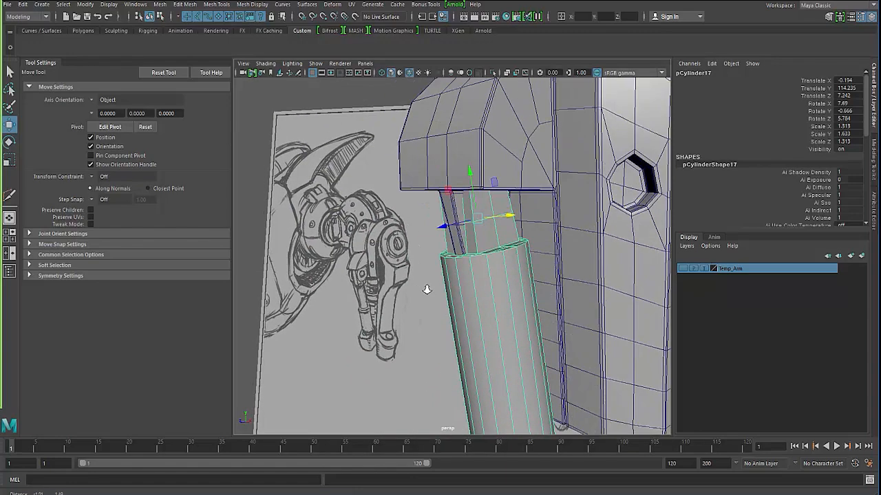
left_click_drag(427, 289, 386, 283, "alt")
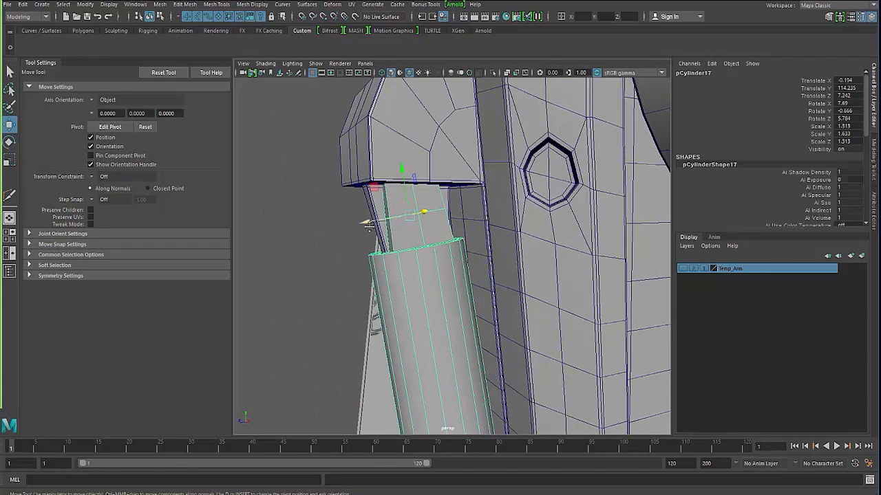
middle_click_drag(368, 225, 380, 250, "alt")
right_click_drag(380, 251, 412, 251, "alt")
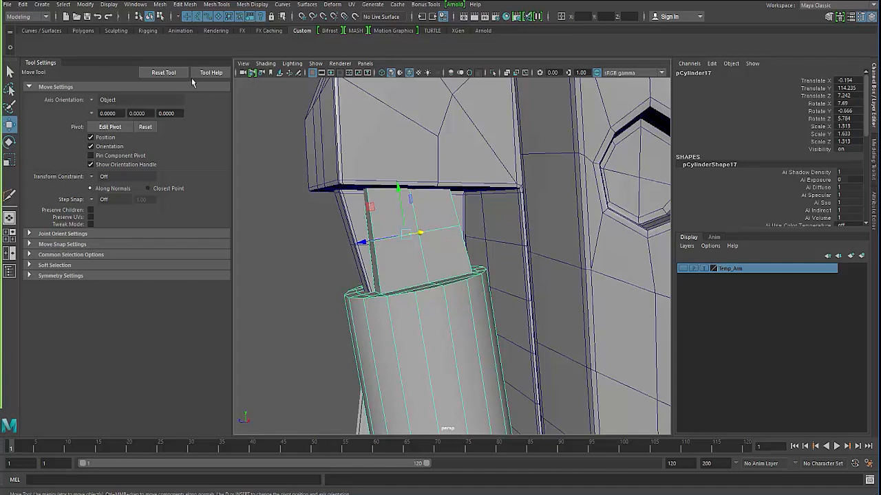
Step: Create a polygon torus and place it beside the strut's tabs, just below the bracket
left_click(41, 4)
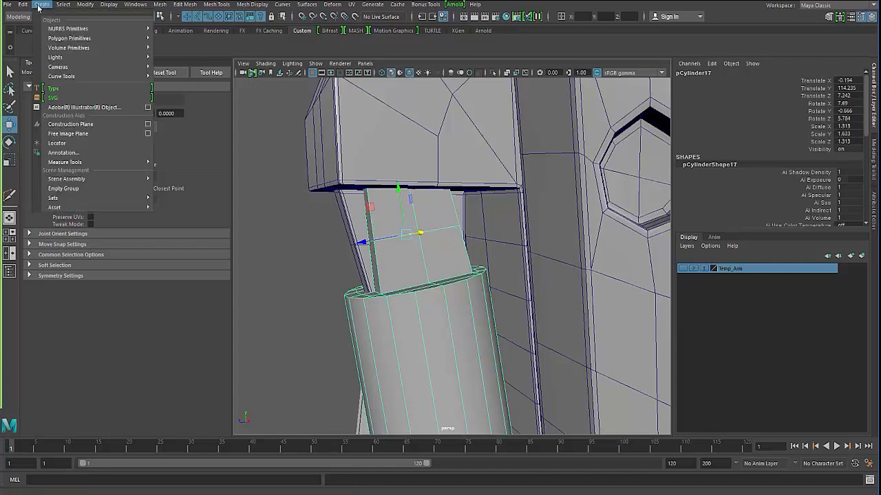
mouse_move(60, 38)
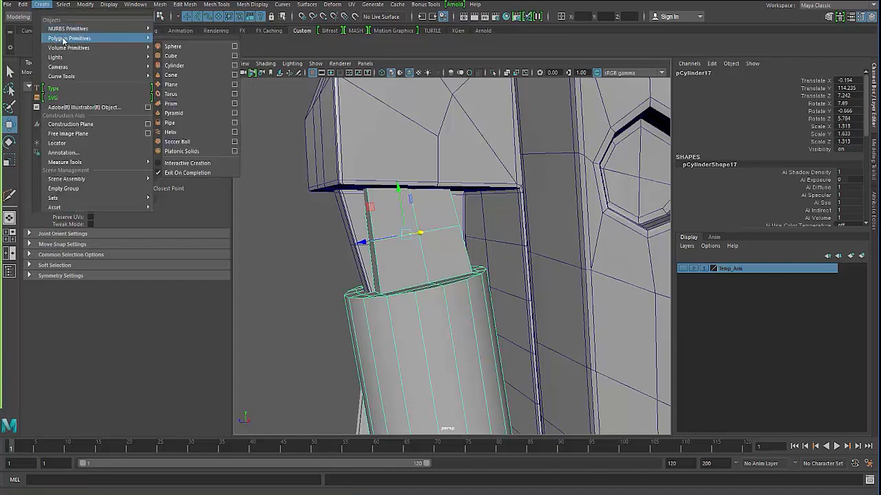
left_click(183, 95)
right_click_drag(303, 200, 205, 165, "alt")
left_click_drag(406, 310, 380, 165, "alt")
key("ctrl+z")
right_click_drag(379, 165, 504, 281, "alt")
left_click_drag(536, 304, 456, 227)
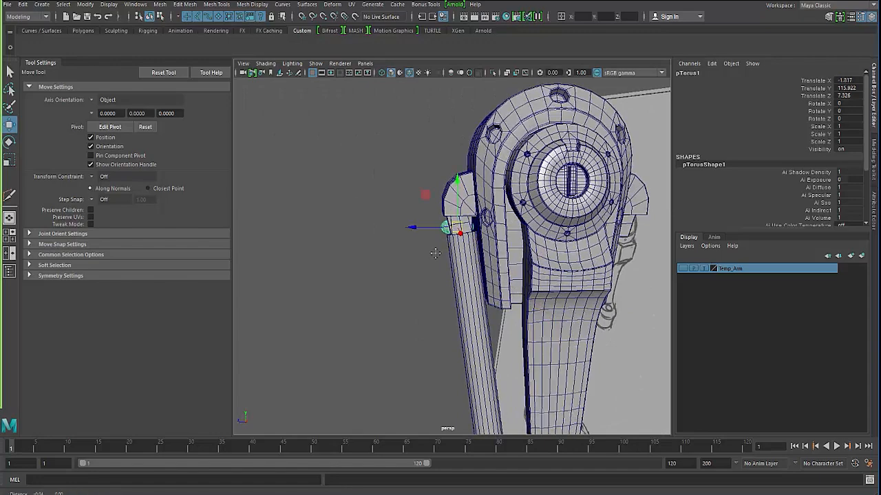
right_click_drag(434, 249, 475, 275, "alt")
right_click_drag(380, 288, 427, 301, "alt")
left_click_drag(428, 300, 401, 304, "alt")
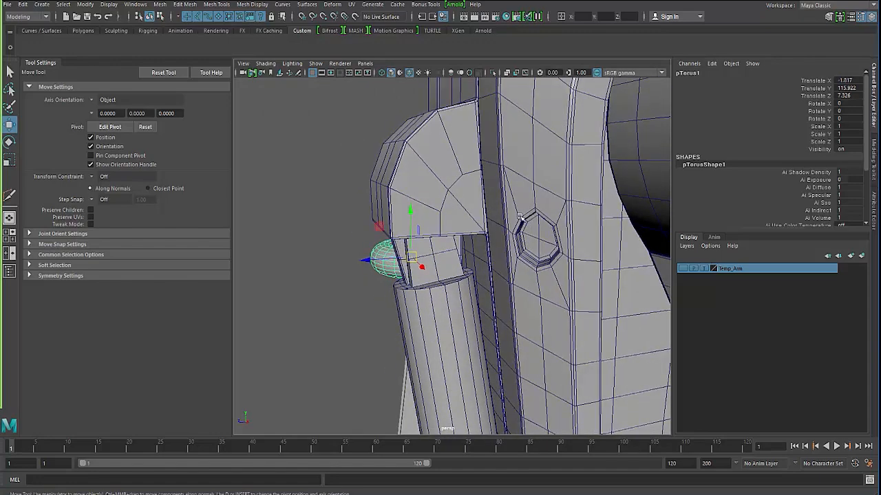
Step: Set the torus's Rotate Z to 90 and move it sideways clear of the strut's tabs
left_click(845, 118)
type("90")
key("Return")
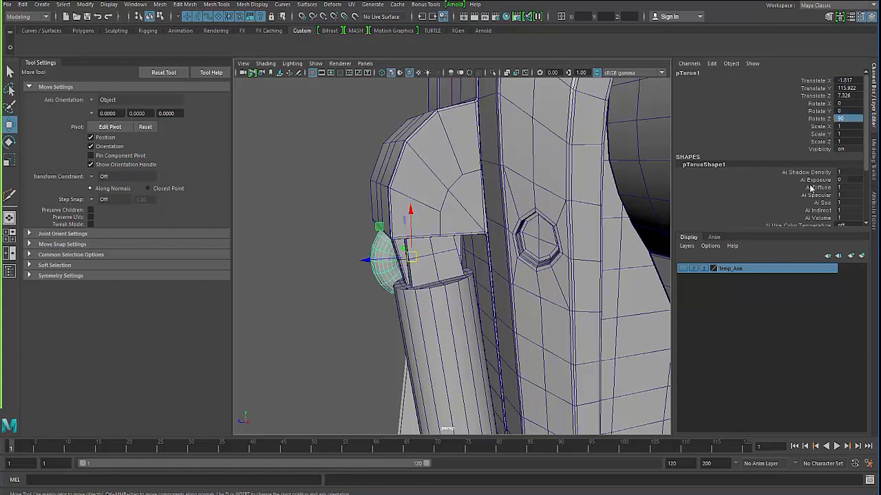
mouse_move(541, 203)
left_mouse_down("alt")
mouse_move(377, 262)
mouse_move(518, 266)
left_mouse_up("alt")
left_click_drag(395, 247, 459, 265, "alt")
Step: Show the torus's construction settings for its radius and subdivisions
scroll(745, 194, "down", 4)
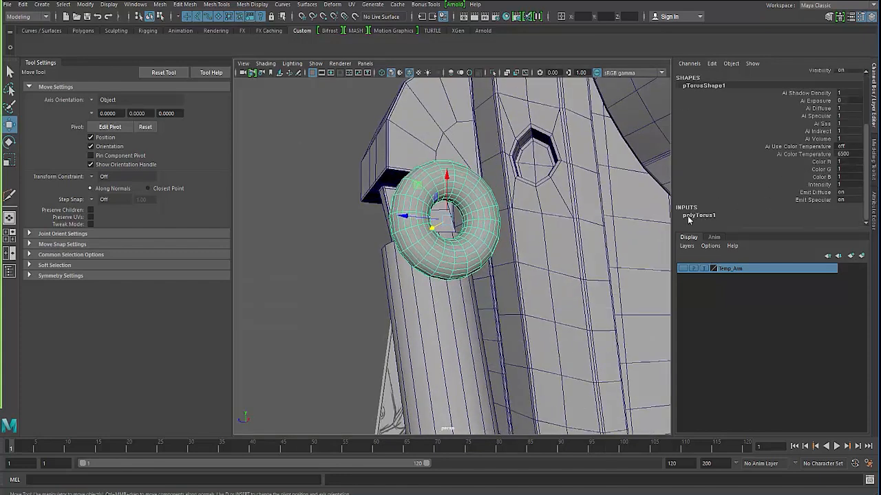
left_click(696, 215)
left_click_drag(419, 207, 377, 322, "alt")
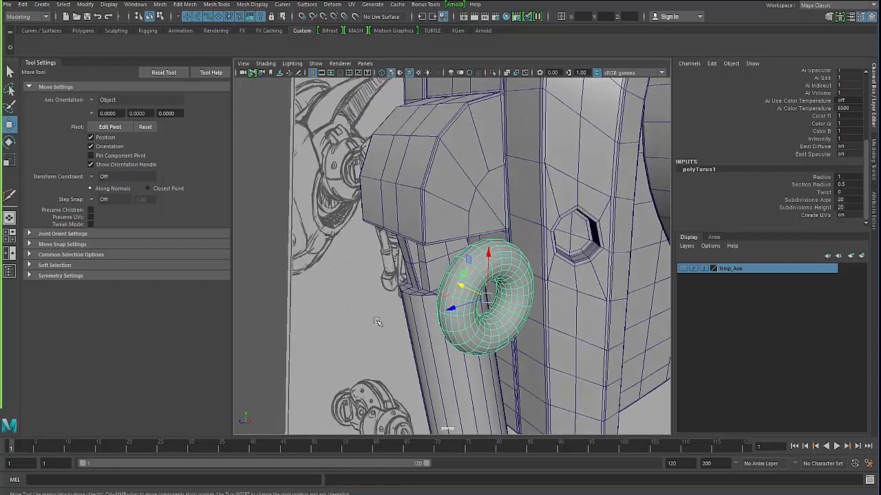
left_click(818, 200)
middle_click_drag(568, 270, 547, 270)
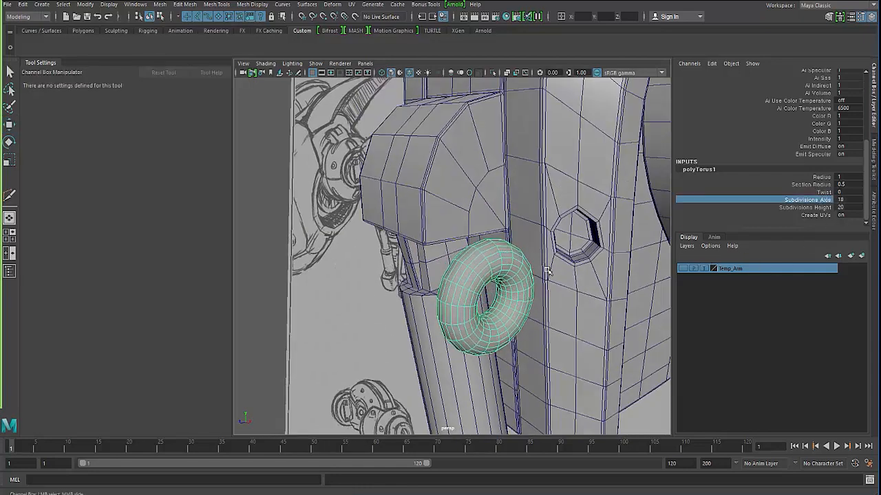
key("ctrl+z")
Step: Set the torus's axis subdivisions to 8 and its height subdivisions to 5
double_click(840, 200)
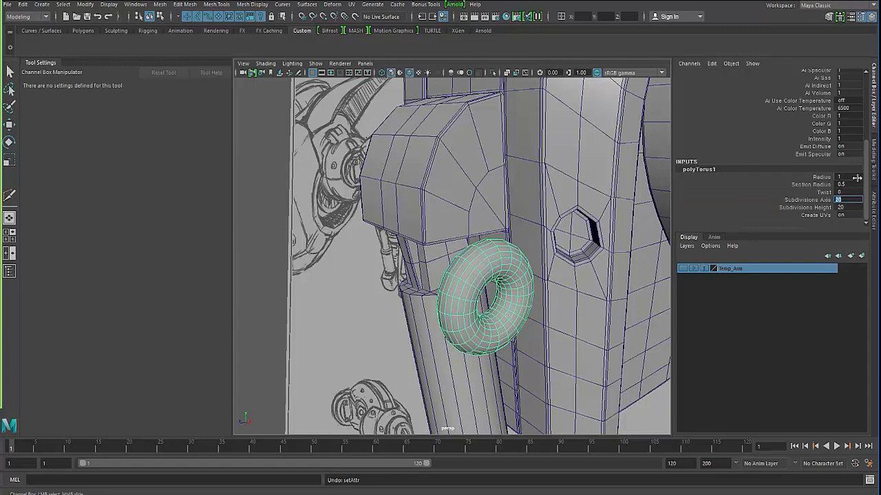
key("Return")
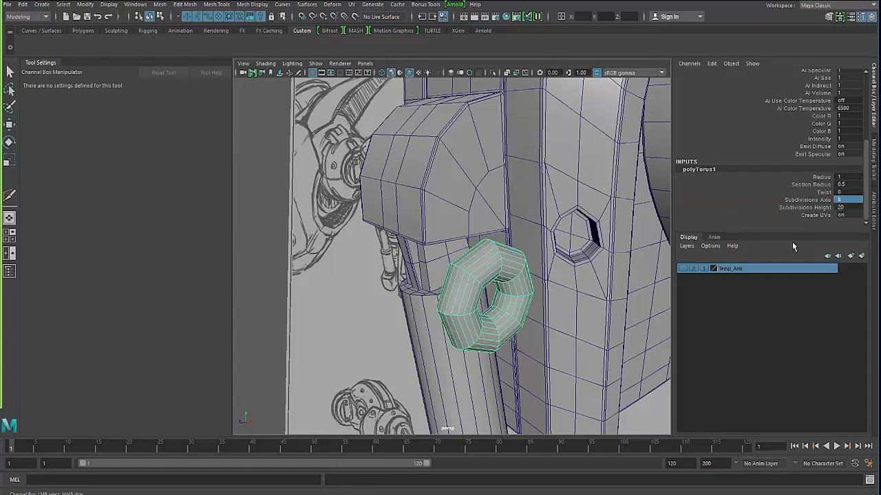
left_click(812, 207)
middle_click_drag(457, 354, 386, 363)
left_click_drag(417, 345, 444, 296, "alt")
Step: Select the edge loops around the torus's opening on both sides and scale them along the ring's axis
right_click_drag(441, 236, 442, 268)
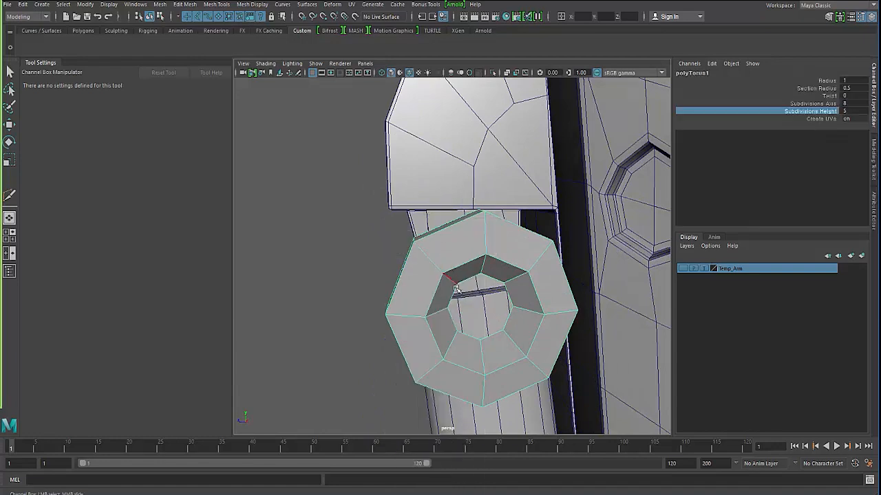
left_click(451, 292)
key("w")
left_click_drag(451, 291, 465, 280, "alt")
key("r")
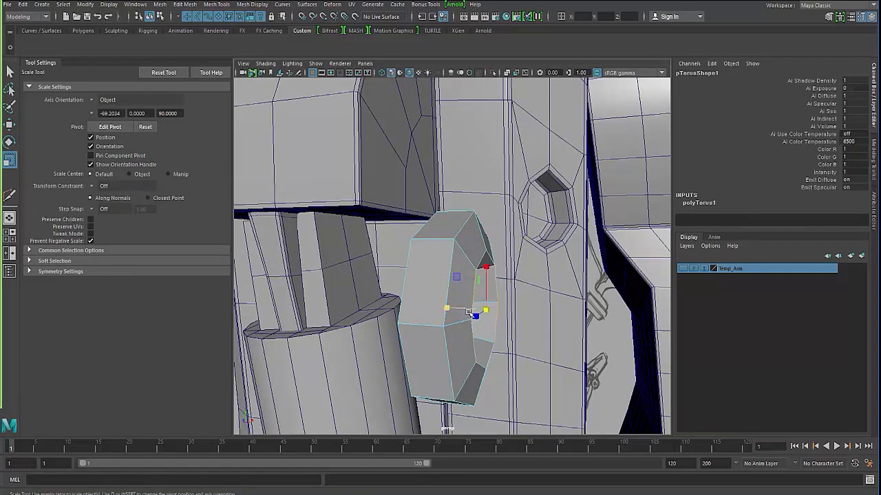
left_click_drag(408, 312, 425, 306, "alt")
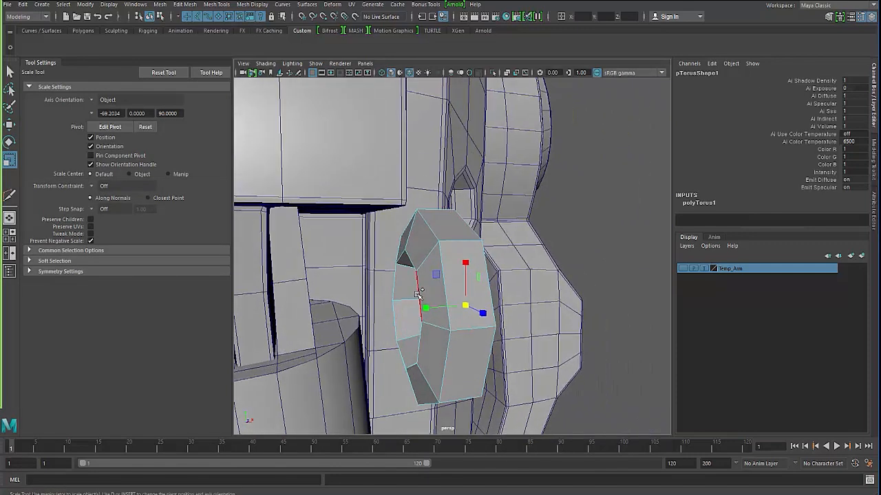
mouse_move(379, 324)
left_mouse_down("alt")
mouse_move(403, 306)
mouse_move(276, 305)
mouse_move(312, 300)
mouse_move(393, 321)
left_mouse_up("alt")
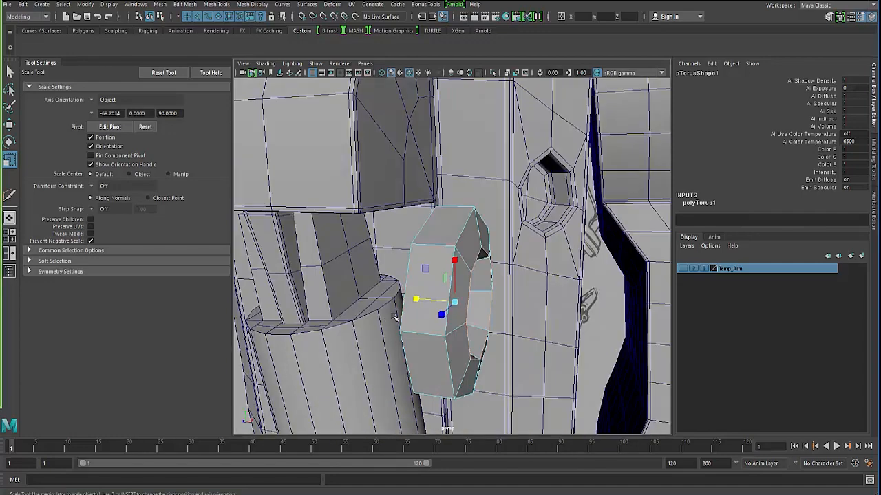
Step: Return the torus to object editing, move it in toward the strut's tabs, and scale it down to fit beside them
key("F8")
key("F8")
key("w")
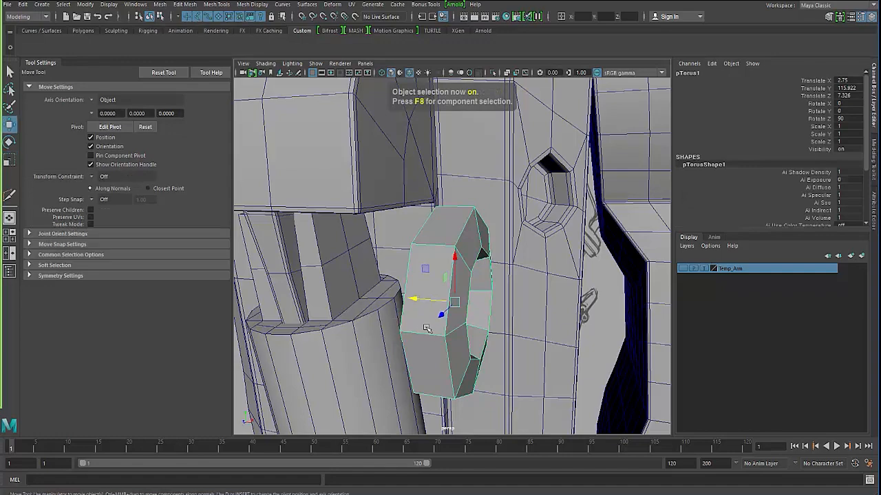
left_click_drag(415, 298, 282, 290)
left_click_drag(282, 291, 433, 358, "alt")
key("r")
left_click_drag(445, 293, 359, 307)
key("w")
left_click_drag(291, 313, 394, 218)
Step: Try setting the strut's Rotate X to 0, and undo the change
left_click(395, 218)
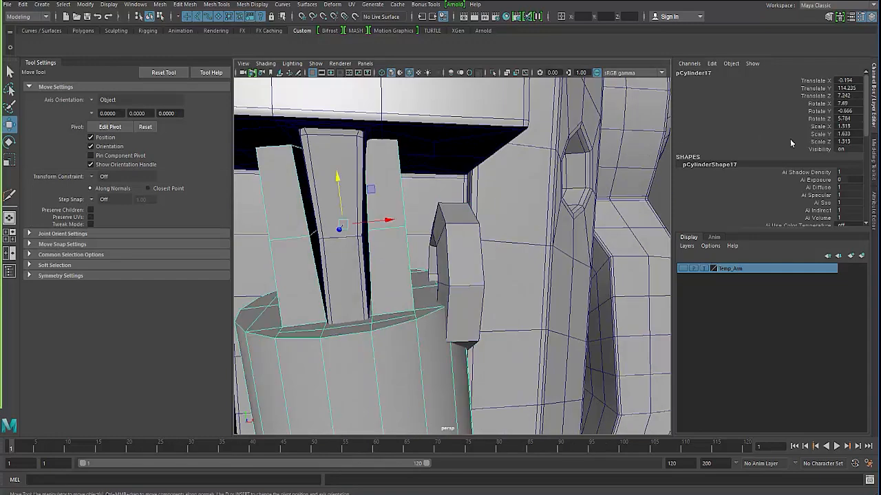
left_click_drag(401, 287, 454, 268, "alt")
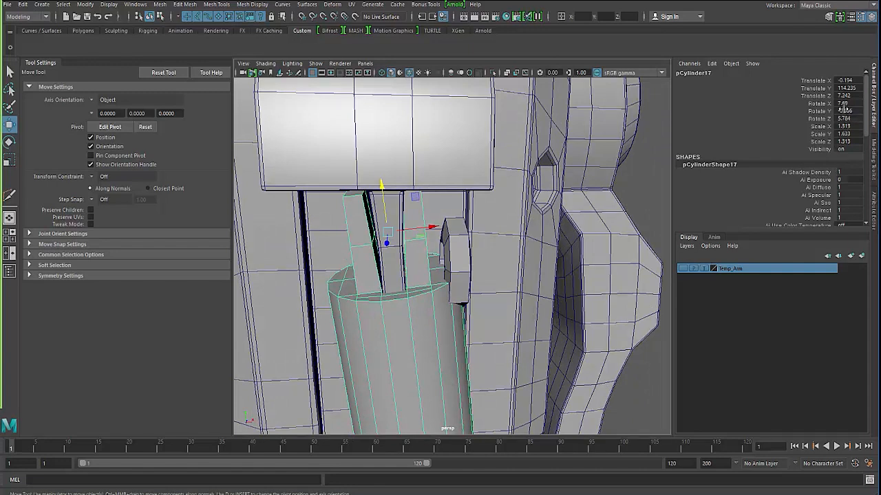
left_click(845, 102)
key("Return")
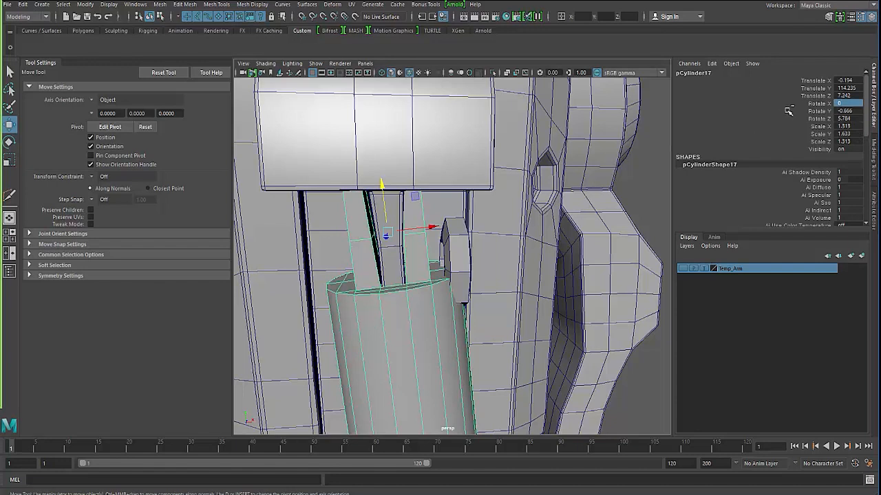
key("ctrl+z")
Step: Try setting the strut's Rotate Z to 0, and undo the change
left_click(845, 118)
type("0")
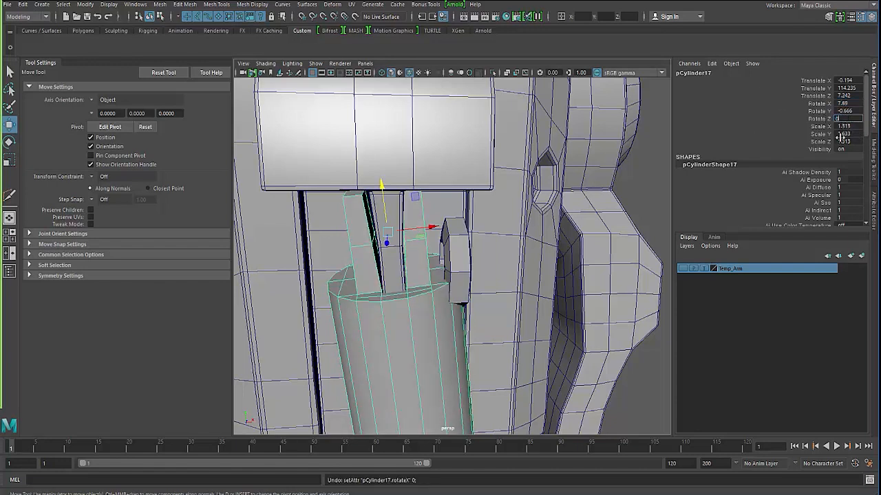
key("Return")
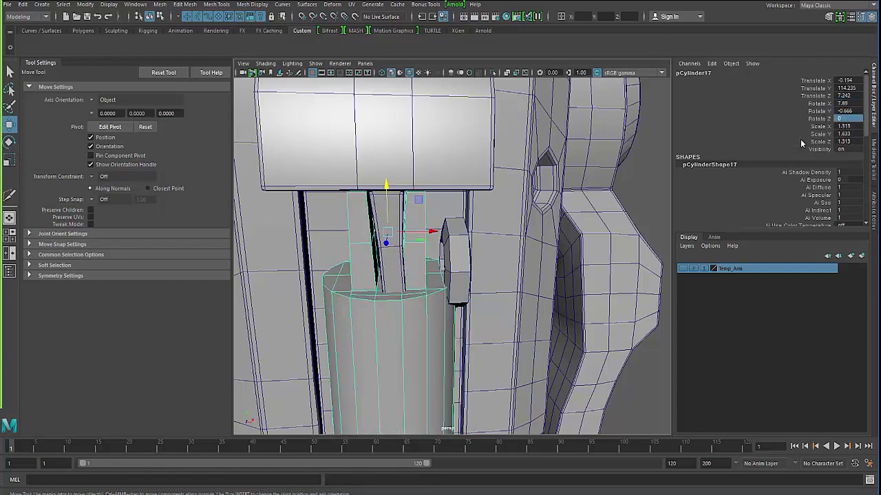
key("ctrl+z")
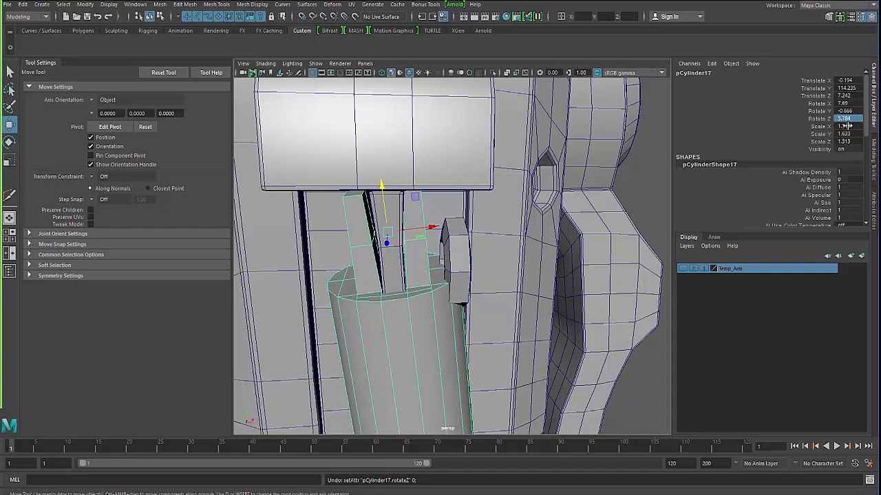
Step: Try rotating the torus freehand to match the strut's tilt, and undo the rotation
left_click(459, 230)
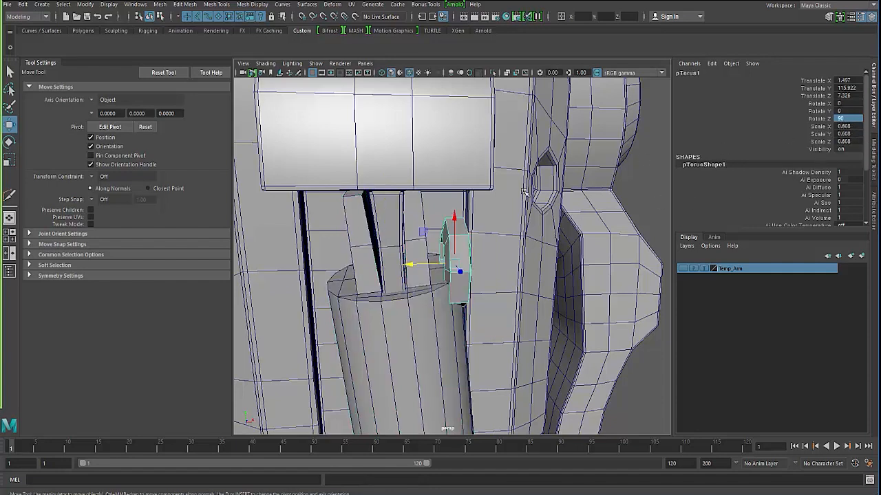
key("e")
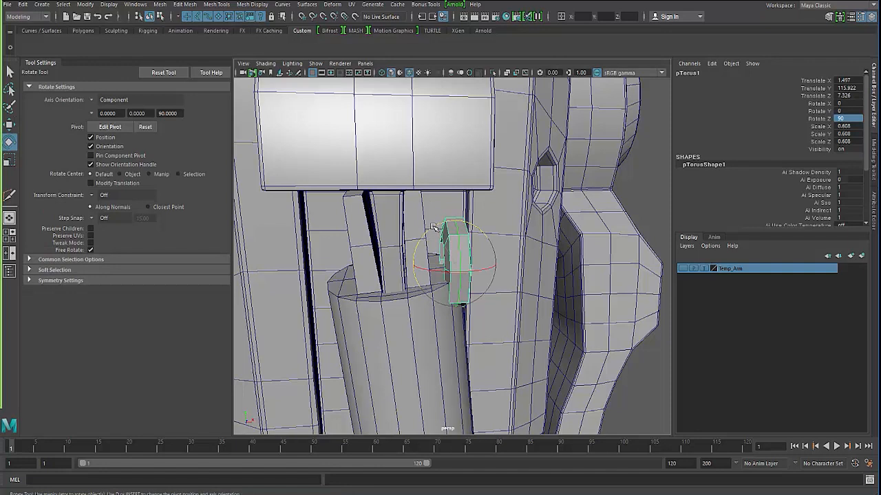
left_click_drag(433, 227, 444, 225)
key("ctrl+z")
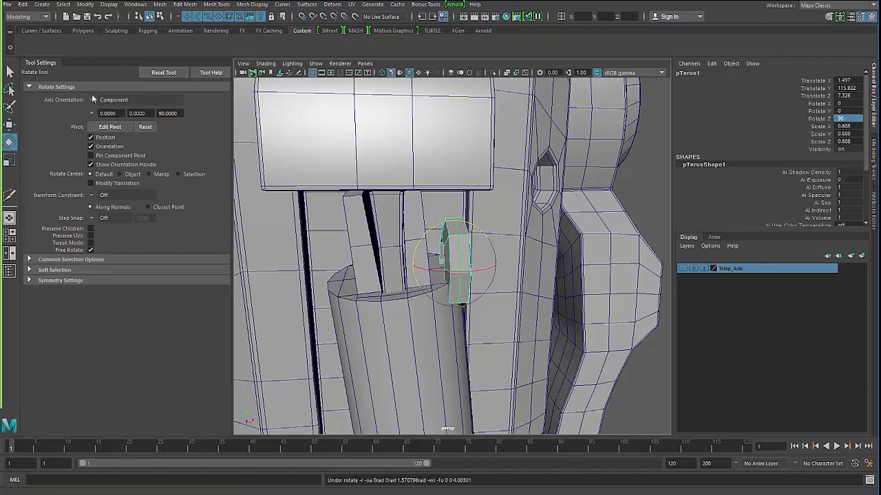
Step: Freeze the torus's transformations at its current placement
left_click(86, 4)
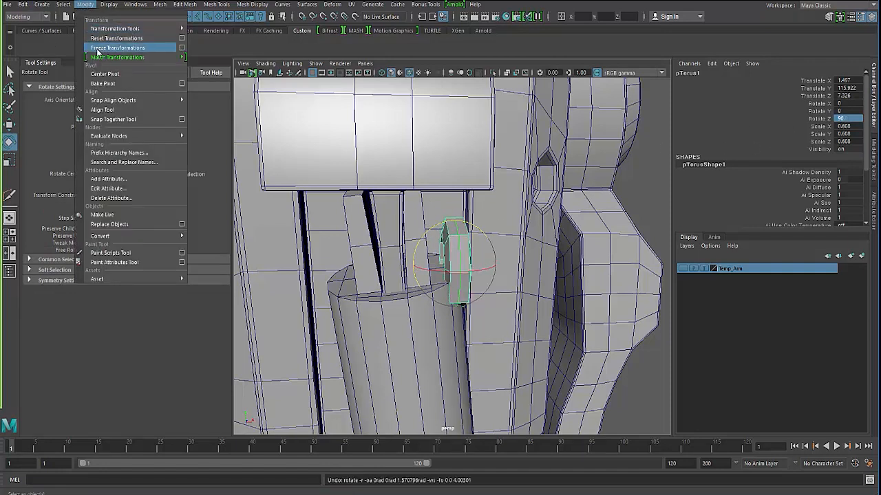
left_click(114, 46)
left_click(844, 118)
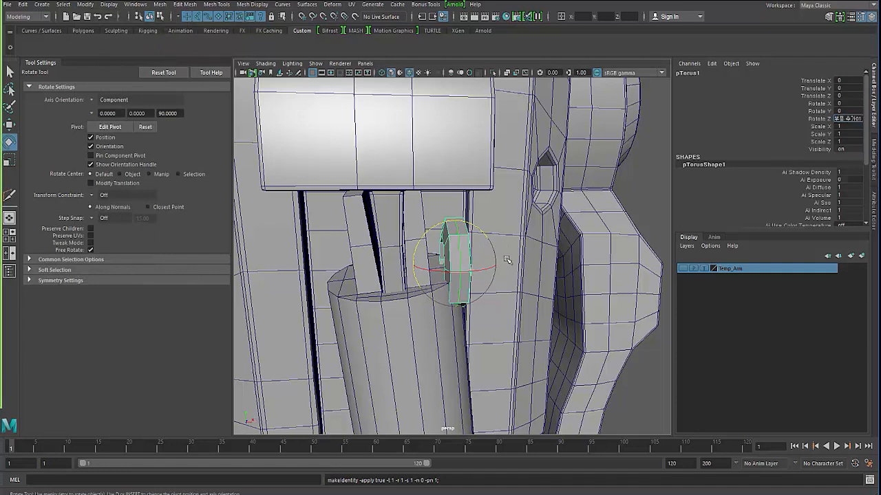
key("BackSpace")
Step: Copy the strut's Rotate Z value of 5.784 and apply it to the torus's Rotate Z
left_click(389, 227)
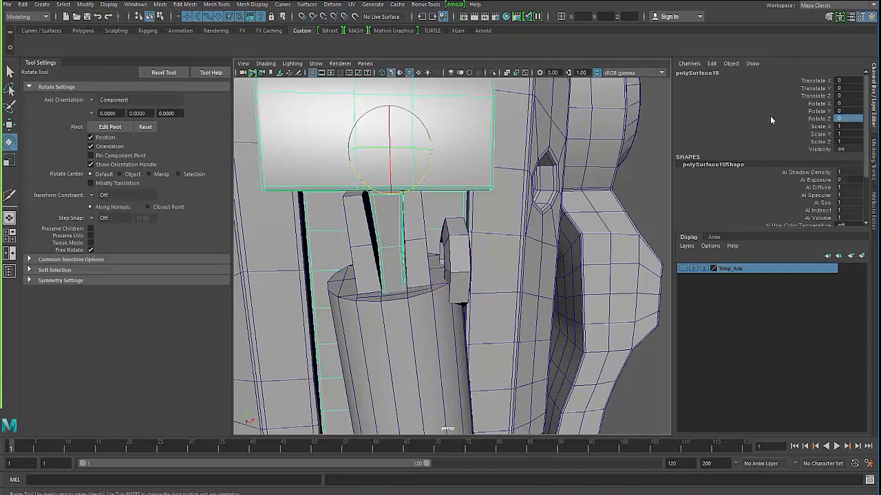
left_click(369, 294)
left_click(847, 118)
key("ctrl+c")
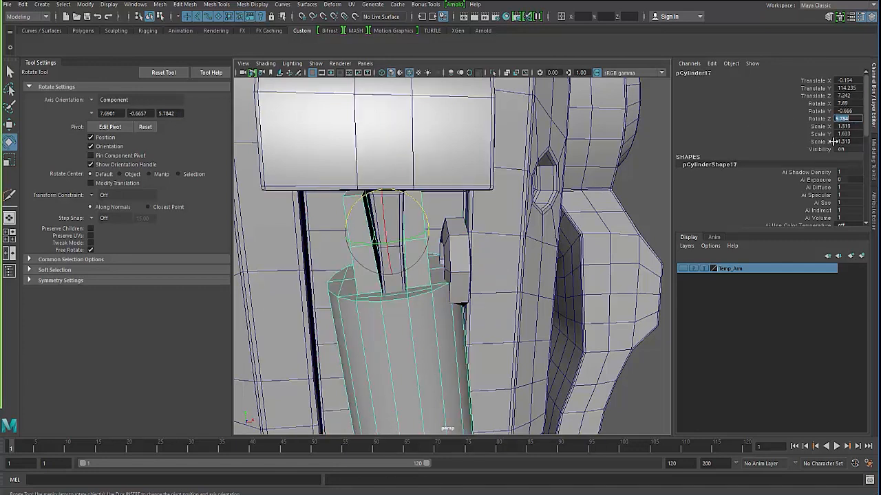
left_click(453, 261)
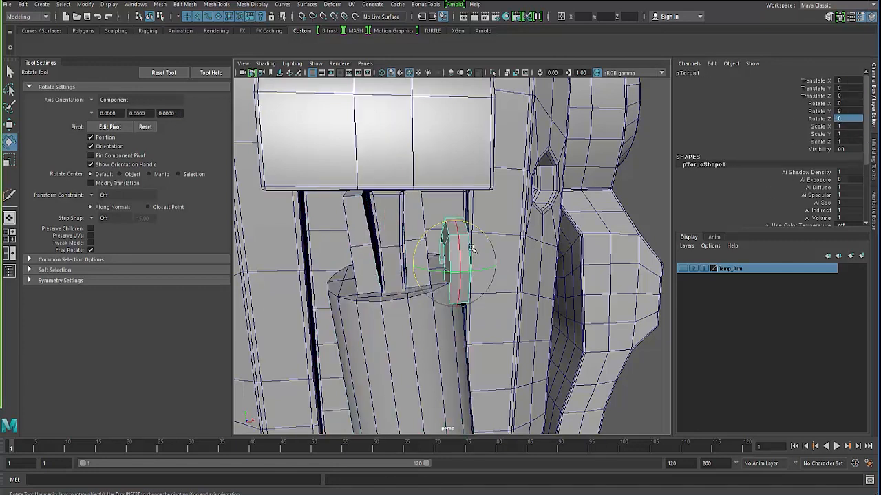
left_click(847, 119)
key("ctrl+v")
key("Return")
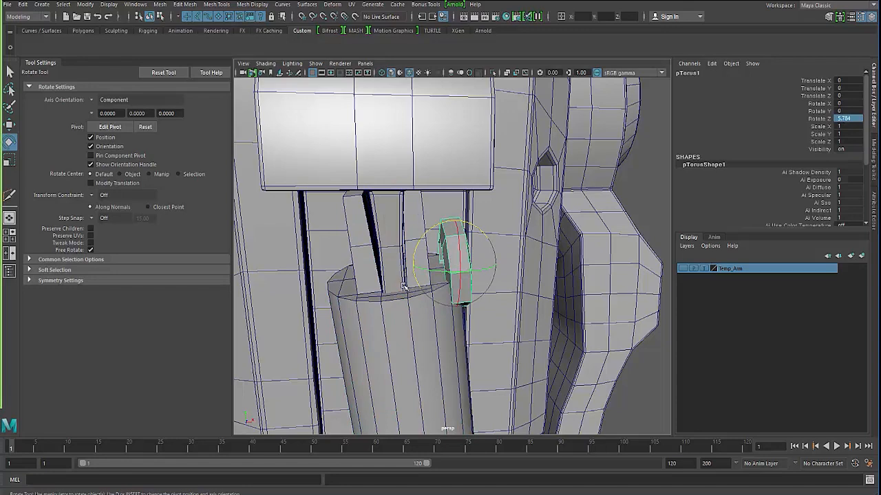
Step: Move the tilted torus sideways along its axis against the strut's outer tab, and raise it clear of the cylinder
key("w")
left_click_drag(362, 287, 434, 265, "alt")
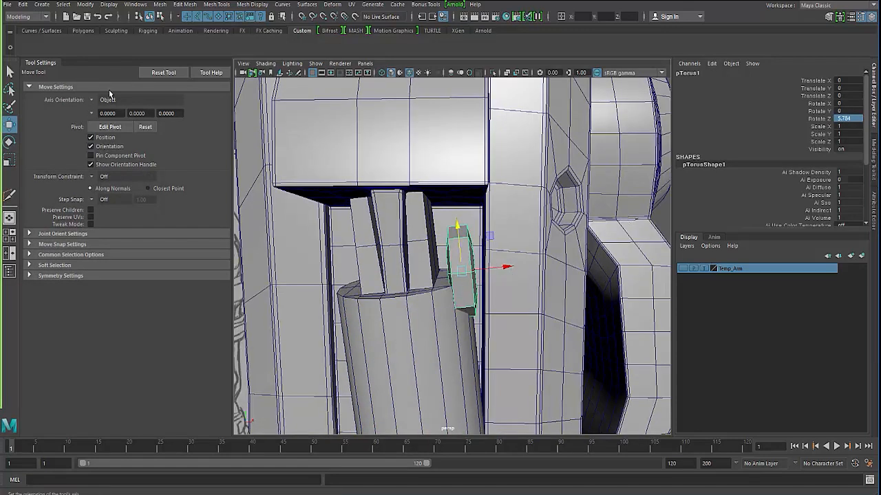
left_click_drag(505, 267, 485, 270)
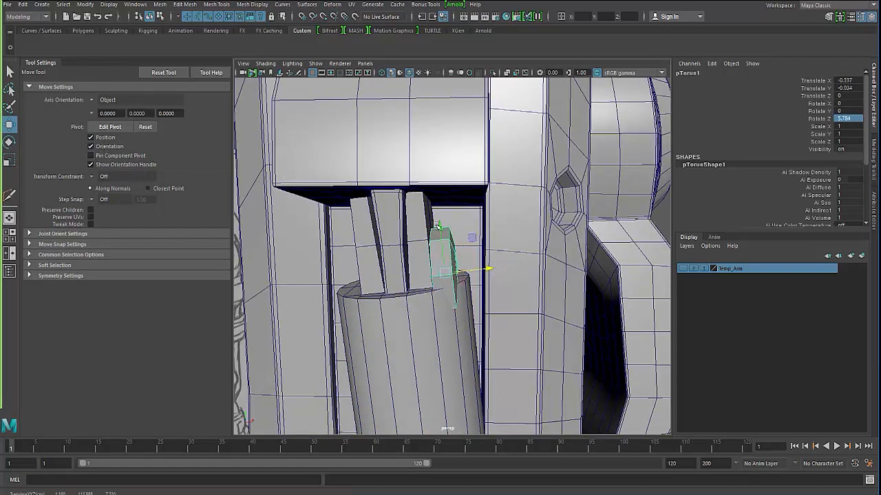
left_click_drag(440, 229, 302, 205)
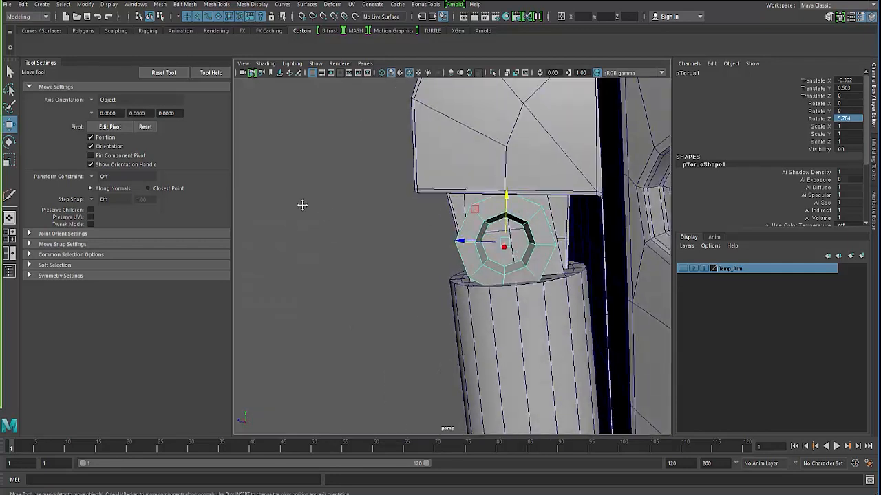
Step: Scale the torus uniformly to about 0.815 and raise it slightly to fit within the tab's face
middle_click_drag(302, 205, 257, 185, "alt")
left_click_drag(428, 221, 406, 259)
key("r")
left_click_drag(471, 241, 454, 257)
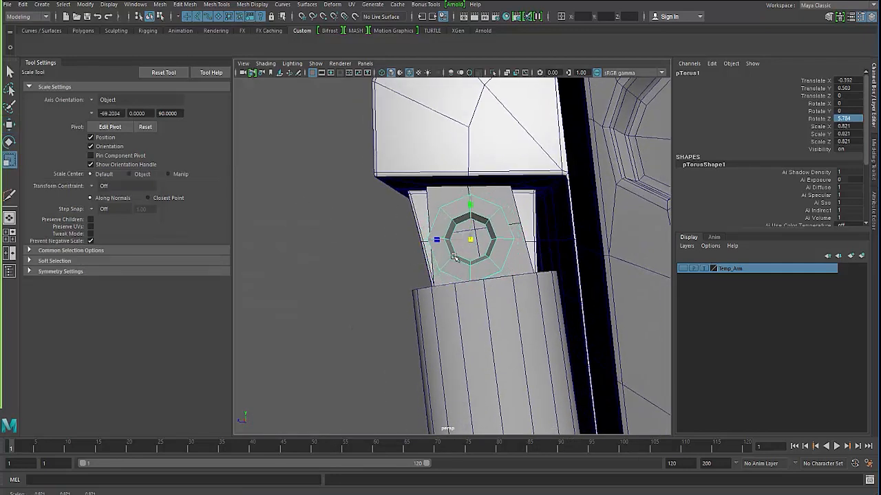
key("w")
left_click_drag(470, 193, 470, 186)
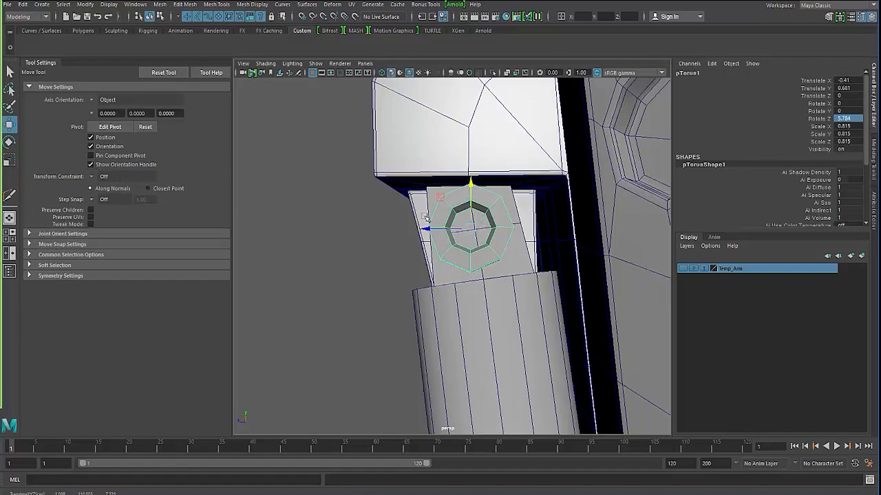
Step: Nudge the torus across the tab's face to centre it, and push it in snugly against the tab
left_click_drag(432, 251, 450, 271, "alt")
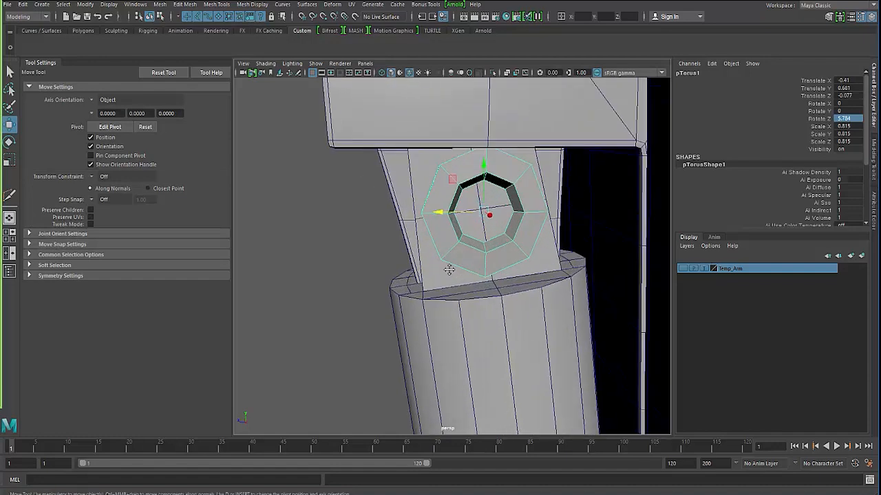
right_click_drag(450, 271, 485, 287, "alt")
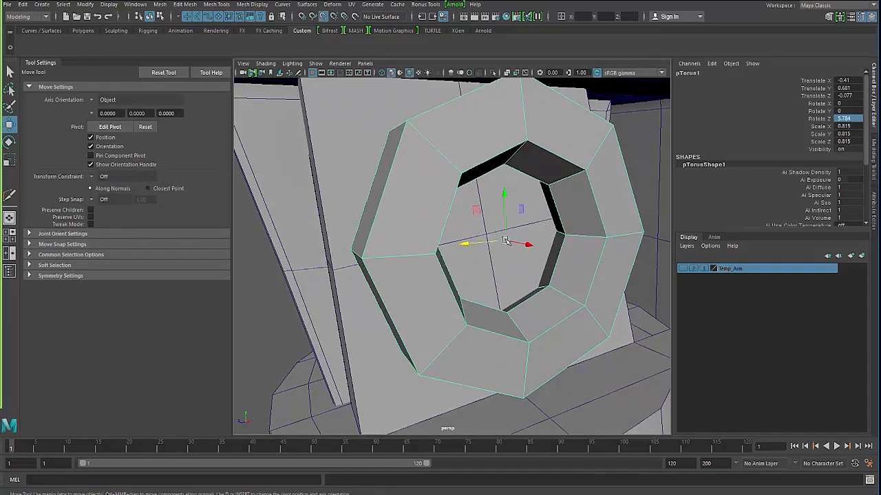
left_click_drag(505, 240, 485, 236)
left_click_drag(425, 273, 277, 260, "alt")
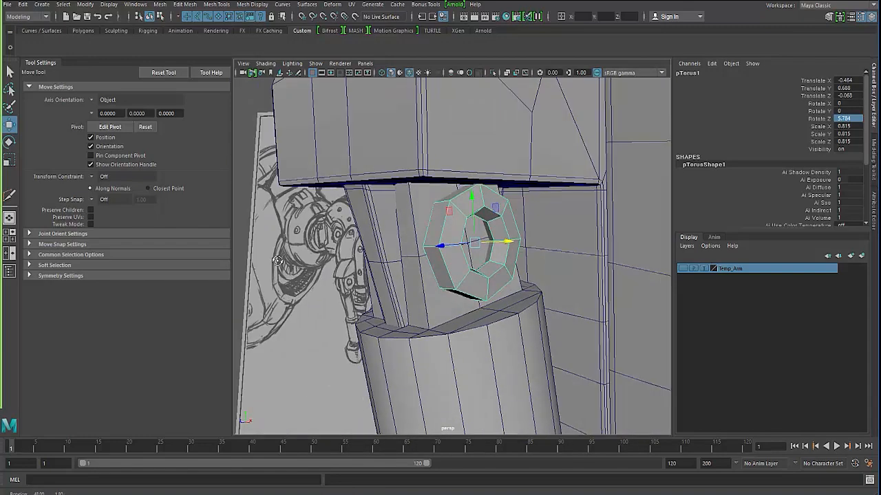
Step: Select the loop of faces lining the torus's opening, and duplicate them as a separate piece offset slightly inward
right_click_drag(277, 260, 385, 249, "alt")
left_click_drag(482, 232, 447, 207, "alt")
right_click(447, 198)
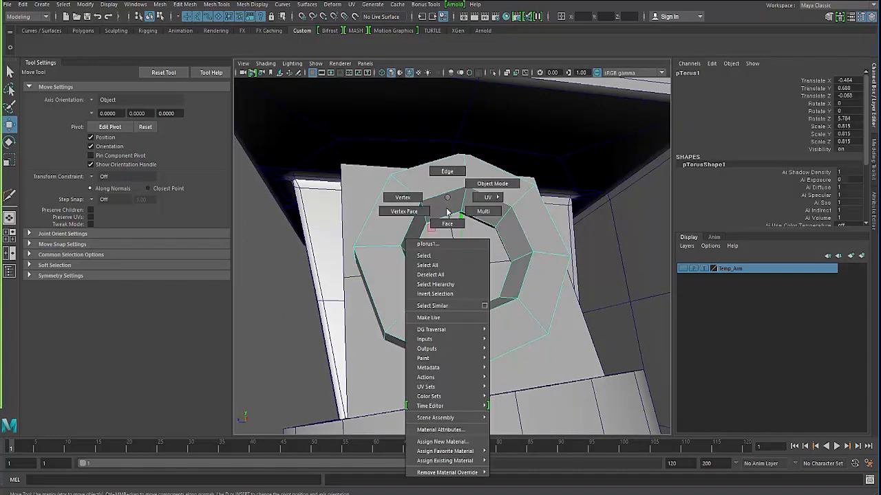
right_click_drag(447, 211, 447, 224)
left_click(444, 205)
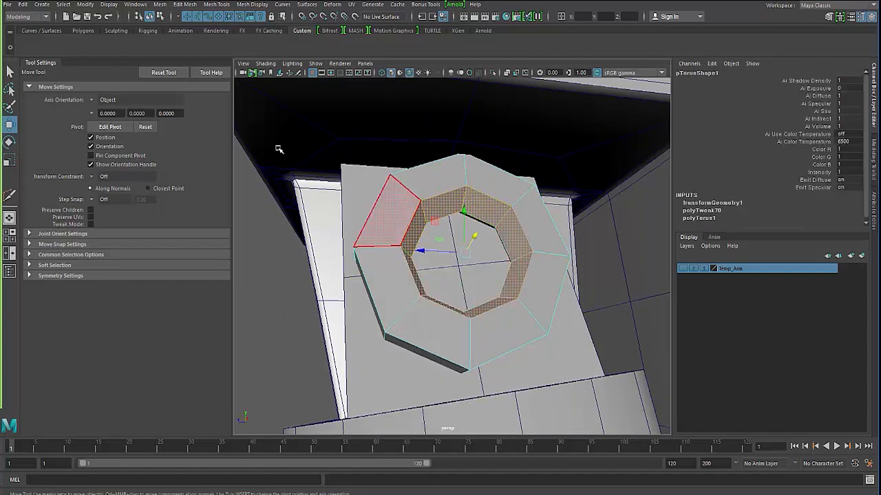
right_click_drag(451, 203, 447, 359, "shift")
left_click_drag(425, 290, 454, 301, "alt")
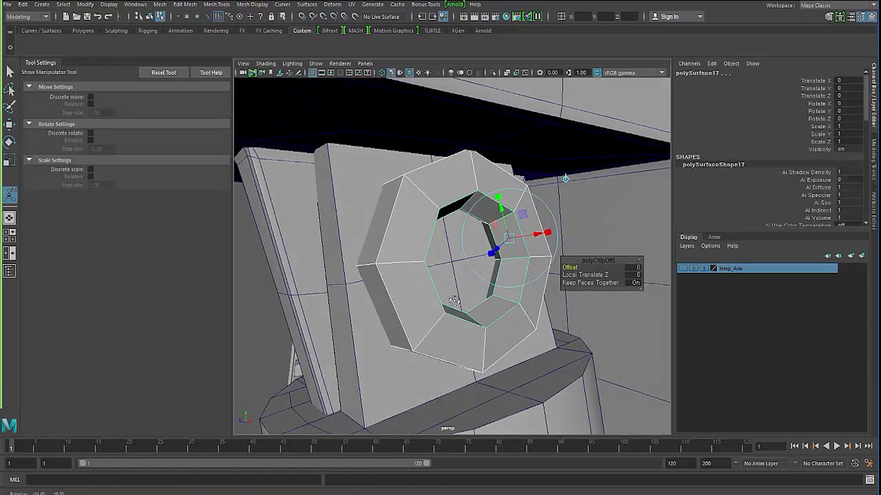
mouse_move(497, 254)
left_mouse_down("alt")
mouse_move(510, 240)
mouse_move(501, 251)
left_mouse_up("alt")
left_click(328, 280)
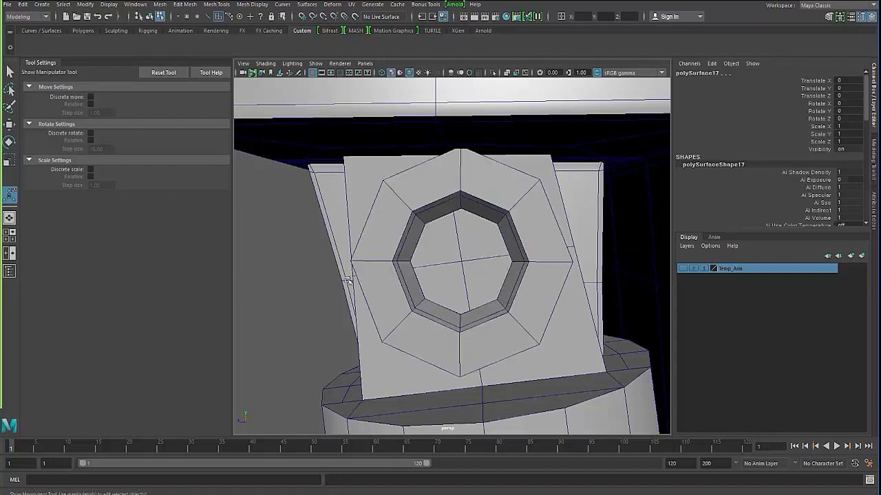
Step: Select the duplicated inner band as an object and close its open ends with Fill Hole
left_click_drag(402, 236, 399, 234, "alt")
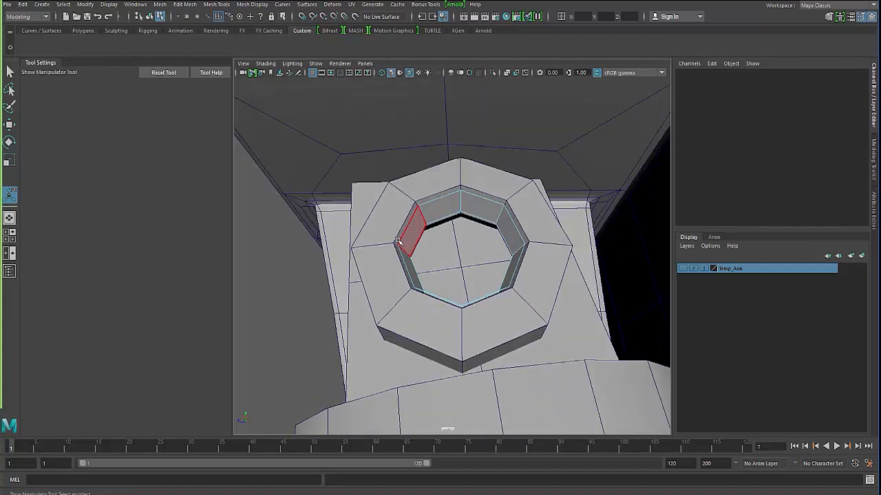
key("F8")
key("q")
left_click_drag(366, 260, 420, 231, "alt")
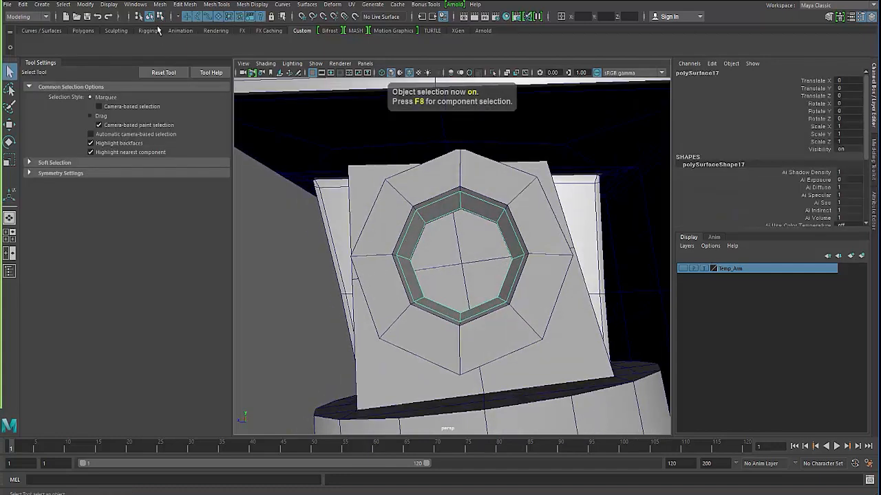
left_click(214, 8)
left_click(184, 4)
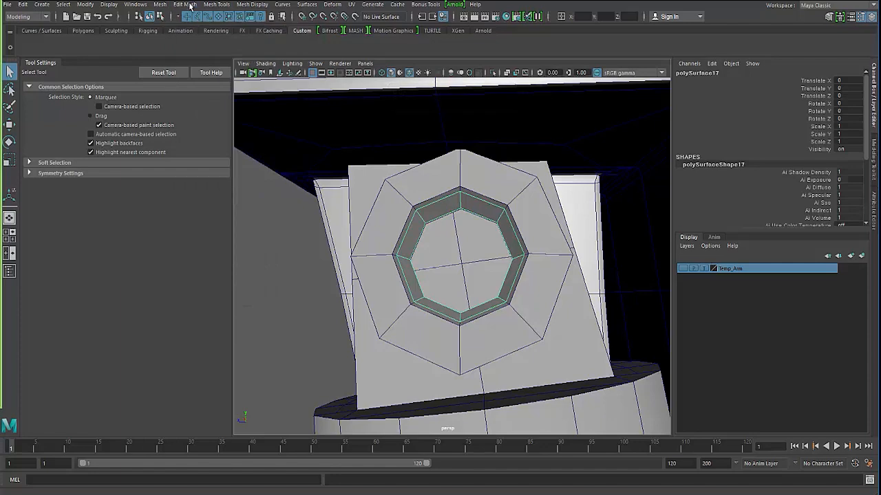
left_click(184, 5)
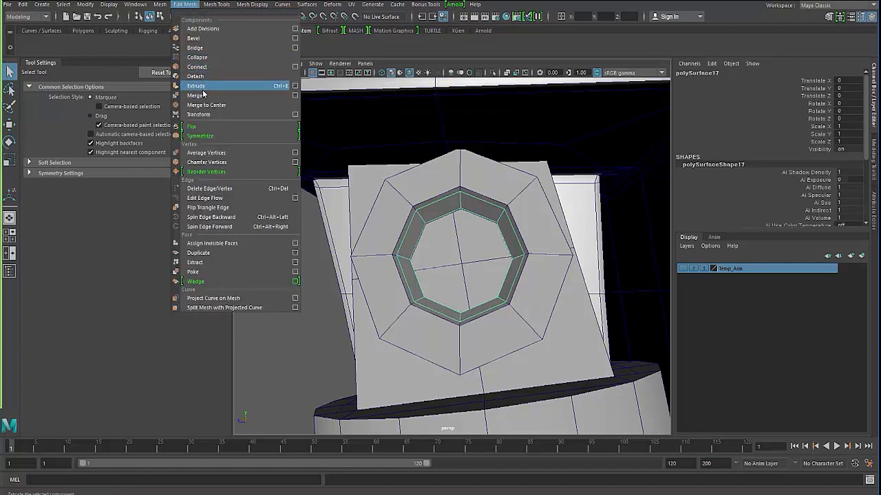
mouse_move(160, 6)
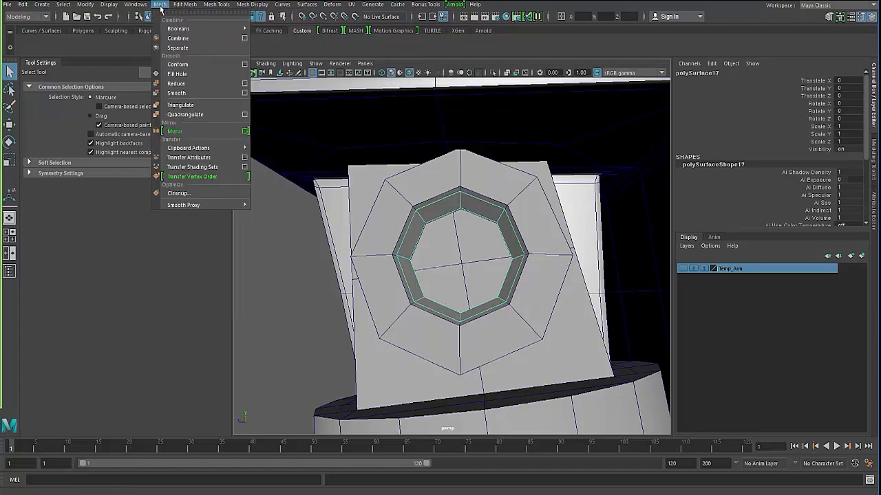
left_click(178, 74)
Step: Reverse the normals of the filled plug inside the torus's opening
left_click_drag(321, 279, 445, 272, "alt")
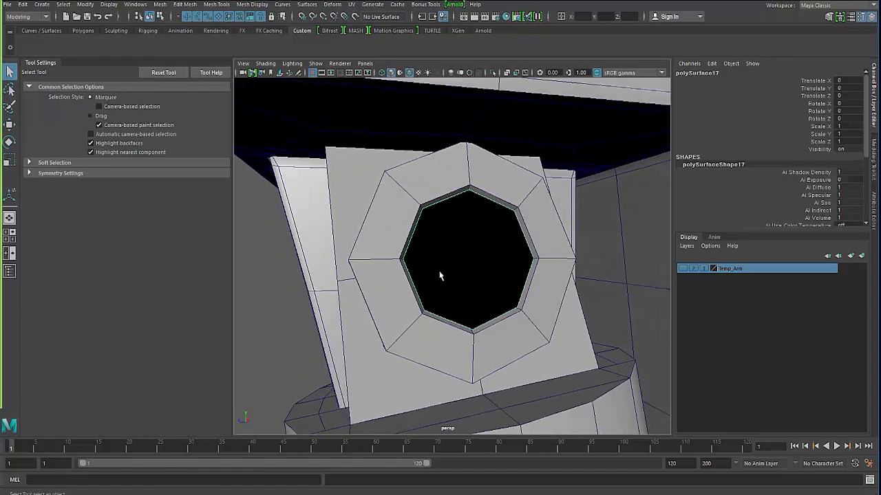
key("F8")
key("F8")
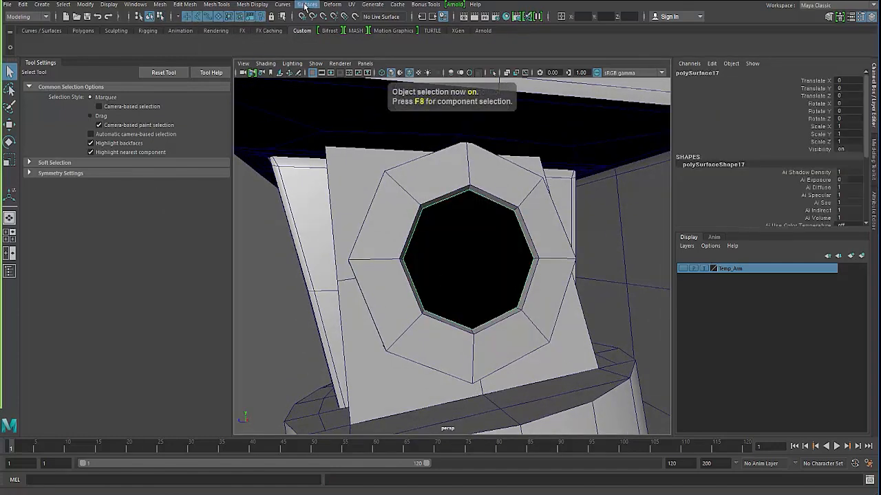
left_click(305, 5)
mouse_move(253, 4)
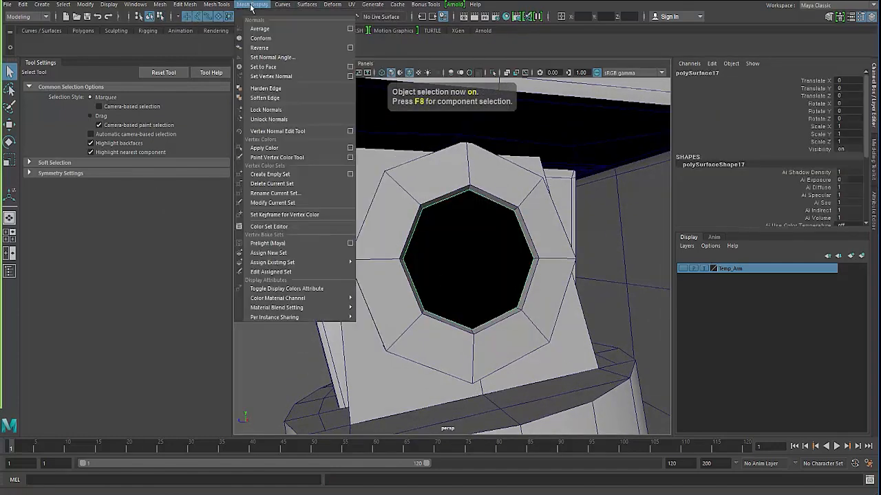
left_click(260, 47)
left_click_drag(402, 311, 439, 313, "alt")
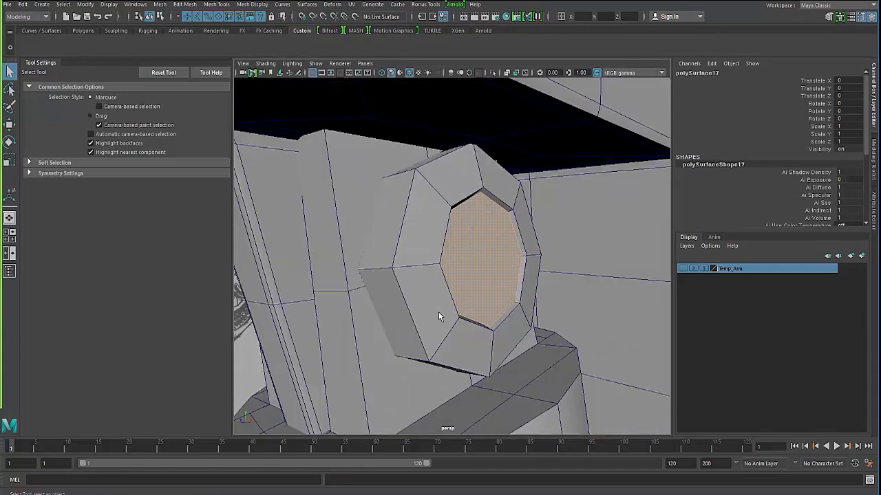
right_click_drag(474, 243, 477, 253)
left_click(481, 264)
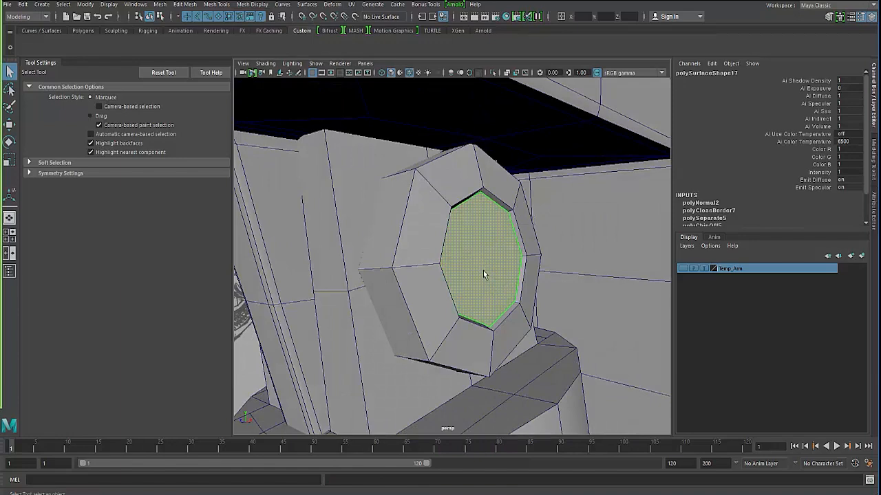
key("F8")
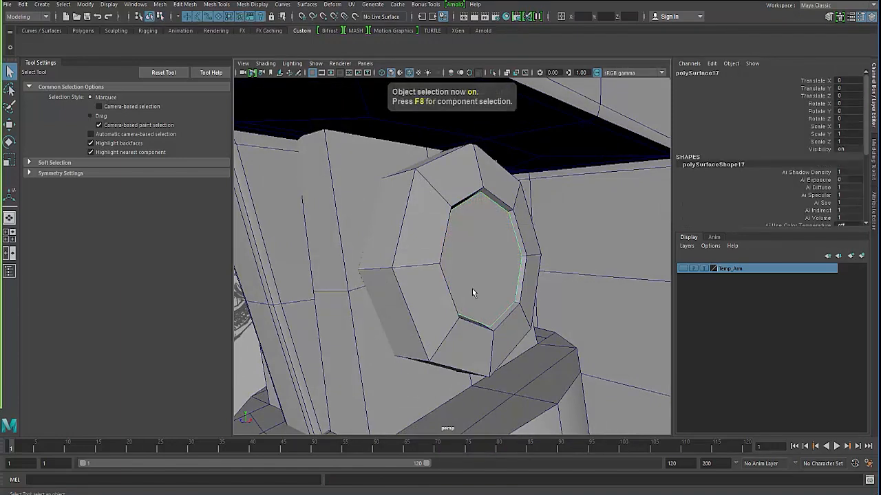
Step: Centre the filled plug's pivot and scale the plug along X to 1.702 to thicken it inside the torus opening
key("r")
left_click_drag(473, 291, 513, 292, "alt")
right_click_drag(512, 292, 309, 252, "alt")
left_click_drag(308, 252, 379, 263, "alt")
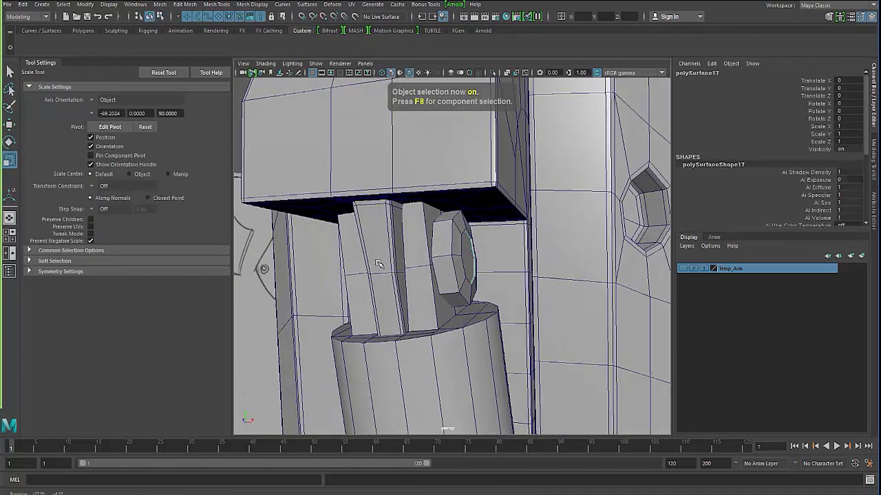
left_click(491, 262)
left_click(471, 258)
left_click_drag(470, 259, 347, 273, "alt")
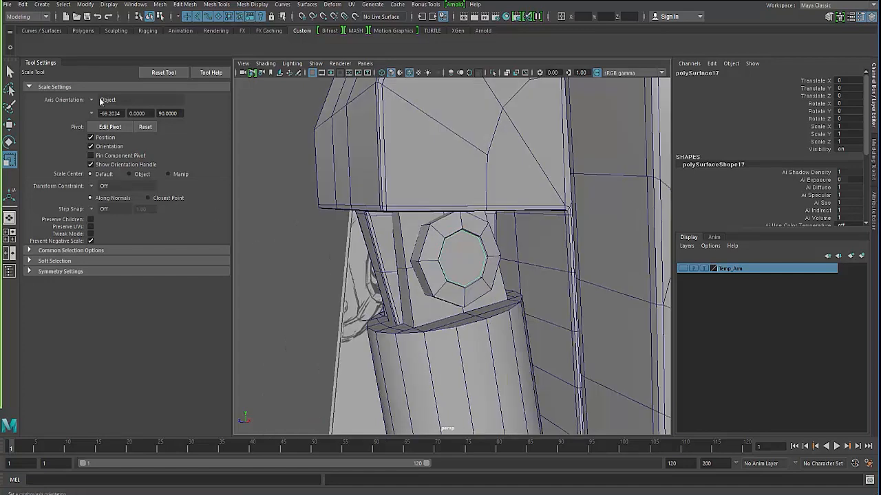
left_click(165, 6)
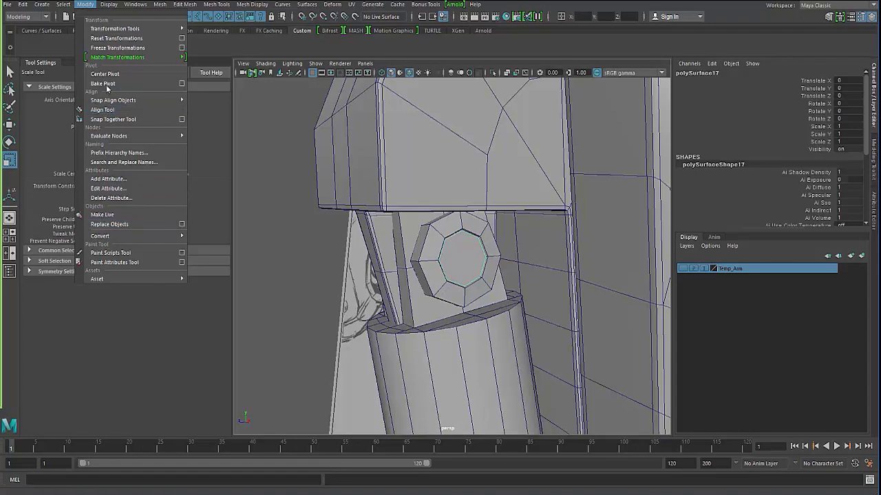
left_click(104, 75)
left_click_drag(440, 275, 500, 269, "alt")
left_click_drag(447, 280, 427, 310, "alt")
scroll(379, 311, "up", 4)
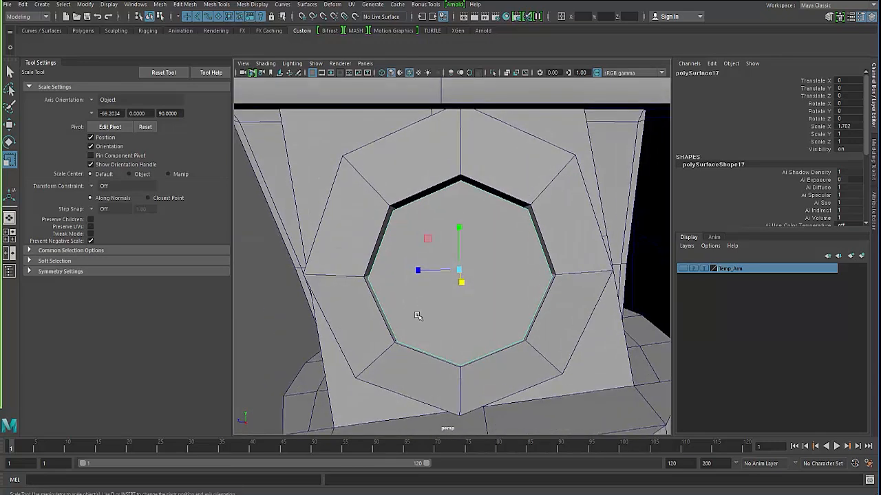
Step: Isolate the plug and use Multi-Cut to cross one of its octagonal caps with two perpendicular cuts between opposite vertices
left_click(493, 72)
left_click_drag(408, 206, 407, 243, "alt")
right_click(403, 245, "shift")
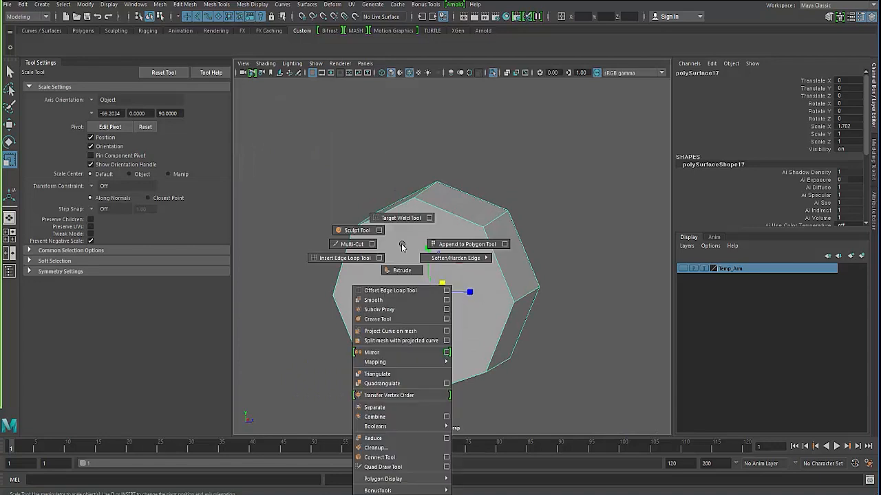
left_click(349, 248)
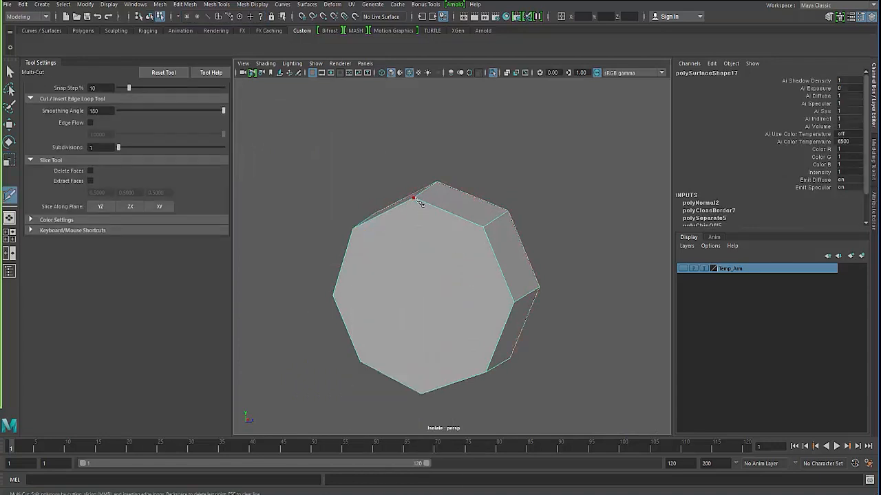
left_click(414, 197)
left_click_drag(415, 269, 432, 259, "alt")
left_click(430, 390)
right_click(346, 334)
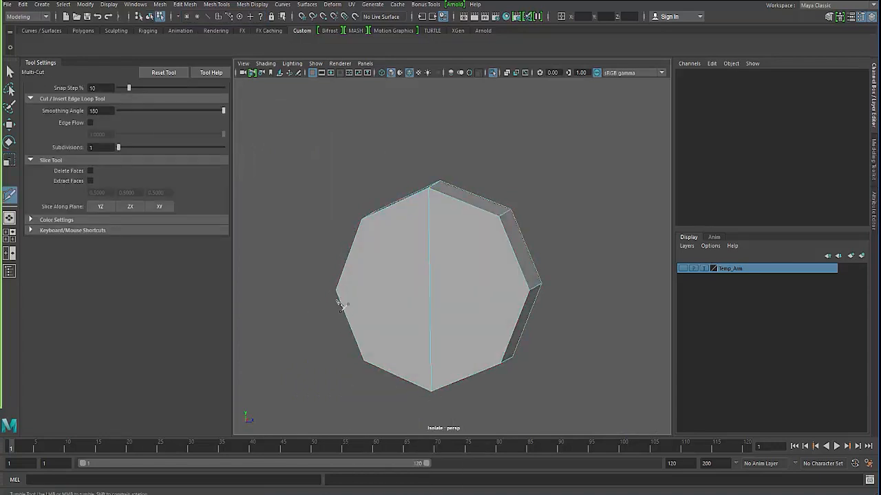
left_click(528, 291)
right_click(373, 335)
Step: Cut the plug's opposite cap with the same cross of two edges between opposite vertices
left_click_drag(373, 334, 535, 291, "alt")
left_click(364, 288)
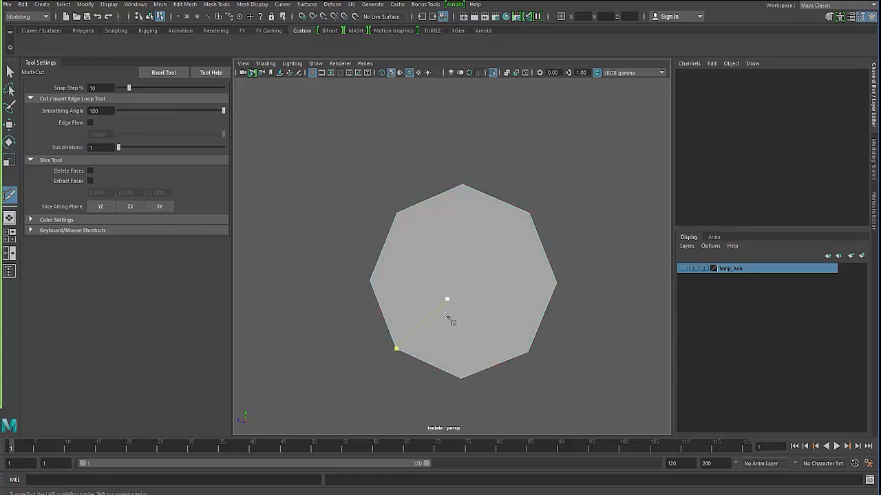
left_click_drag(322, 339, 557, 295, "alt")
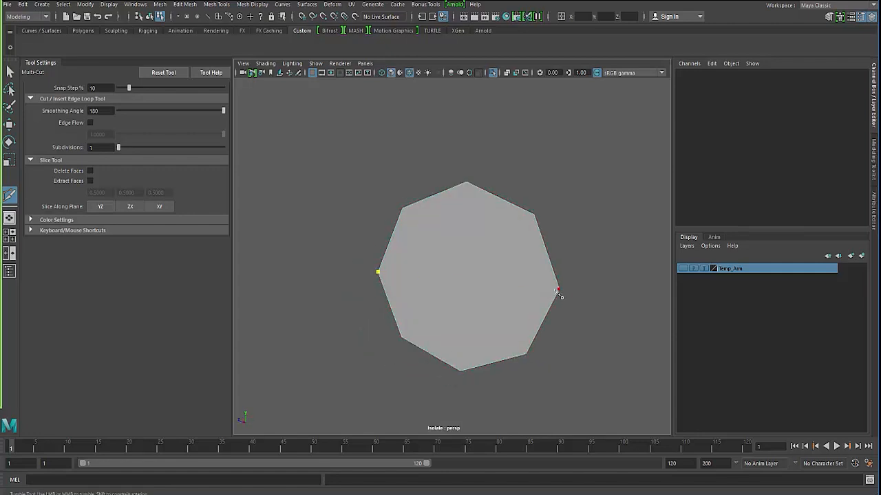
left_click(466, 183)
key("q")
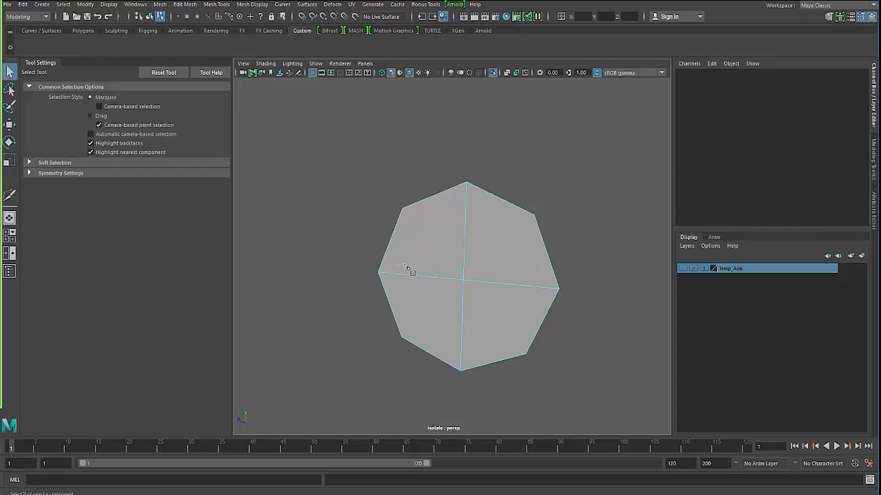
Step: Select the plug as an object, preview it smoothed from several sides, and return it to the unsmoothed display
right_click_drag(444, 240, 491, 222)
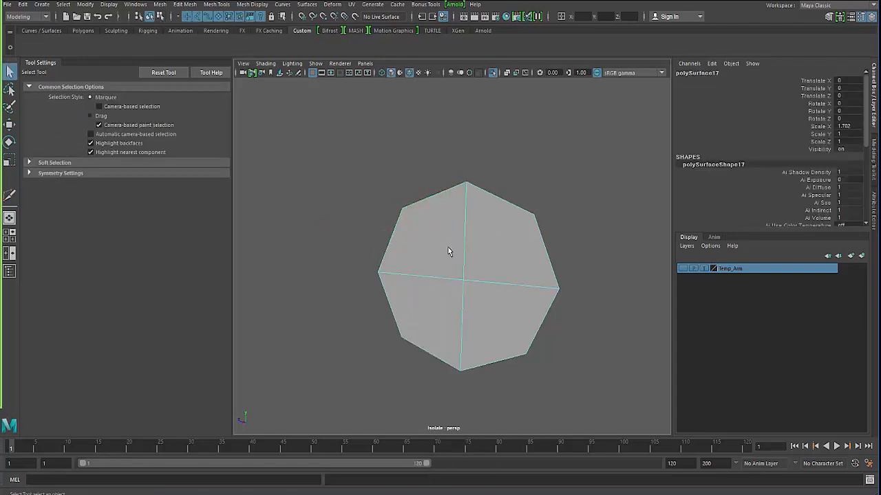
key("3")
left_click(336, 308)
left_click_drag(336, 308, 421, 302, "alt")
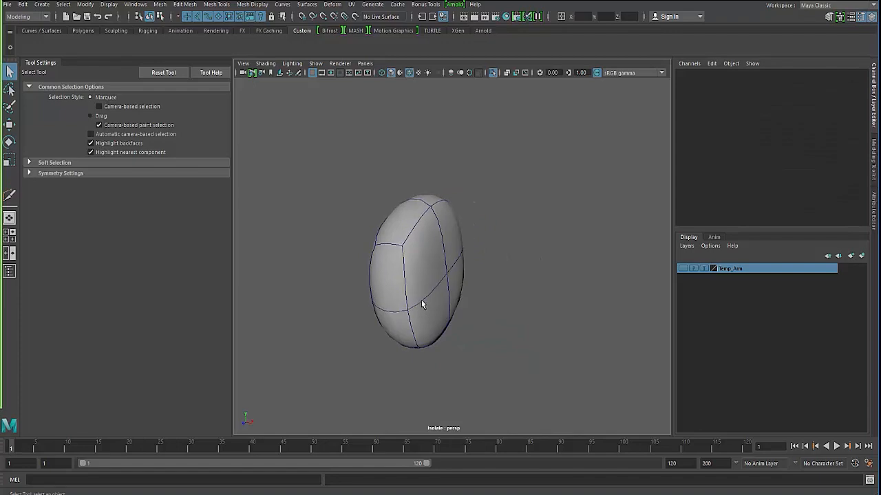
left_click(421, 301)
key("1")
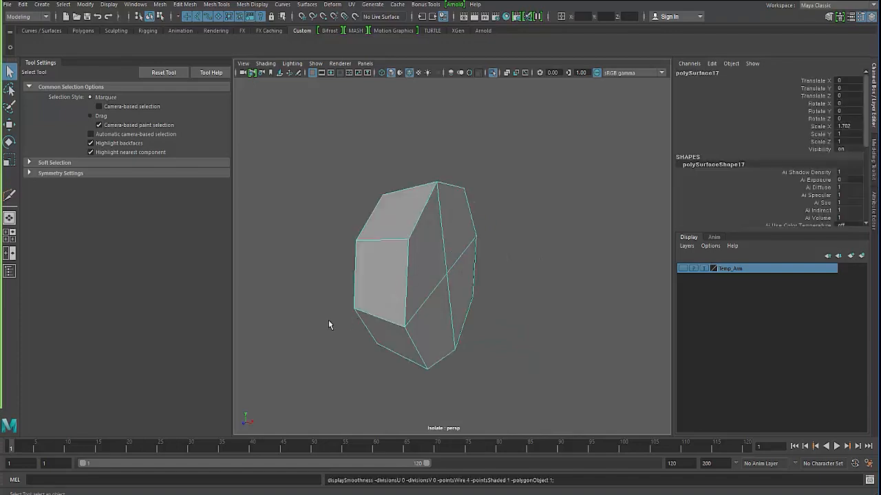
Step: Leave isolation, select the plug with the torus, and place a duplicate of both at the opposite tab, offset -1.95 along X
left_click(493, 73)
left_click_drag(378, 312, 350, 320, "alt")
left_click(435, 286)
left_click(432, 292, "shift")
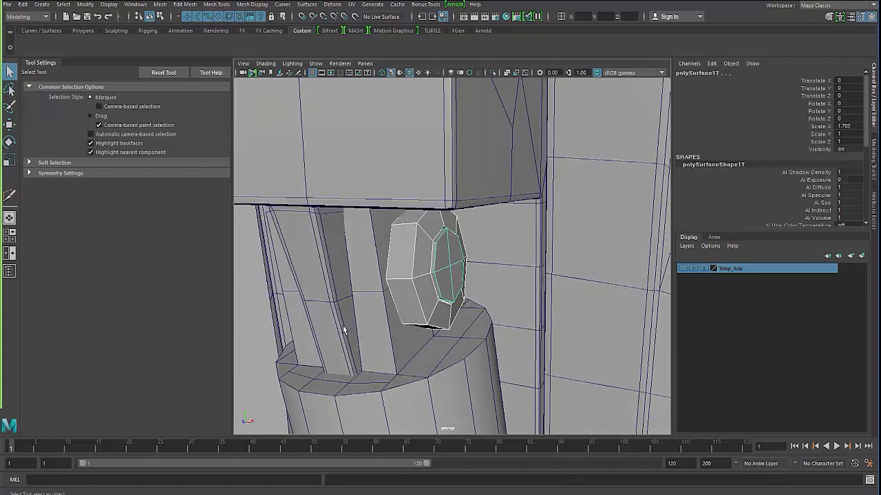
key("w")
left_click_drag(342, 330, 420, 284, "alt")
left_click_drag(363, 301, 337, 305)
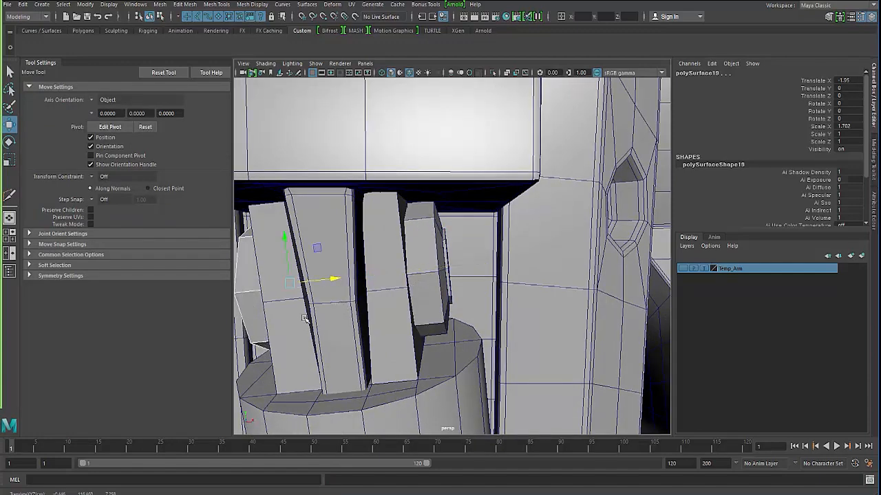
left_click_drag(264, 330, 344, 276, "alt")
key("e")
key("ctrl+z")
key("ctrl+z")
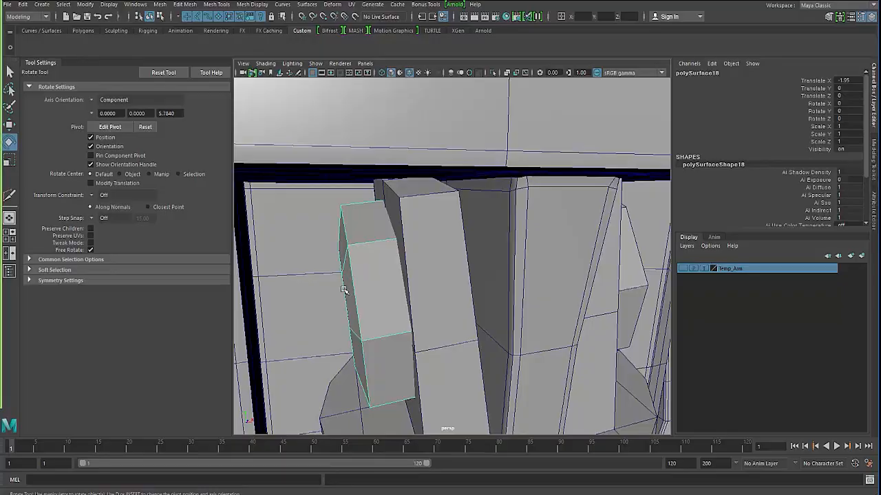
Step: Select the copied torus together with its plug using the wireframe display, and return to shaded display
key("4")
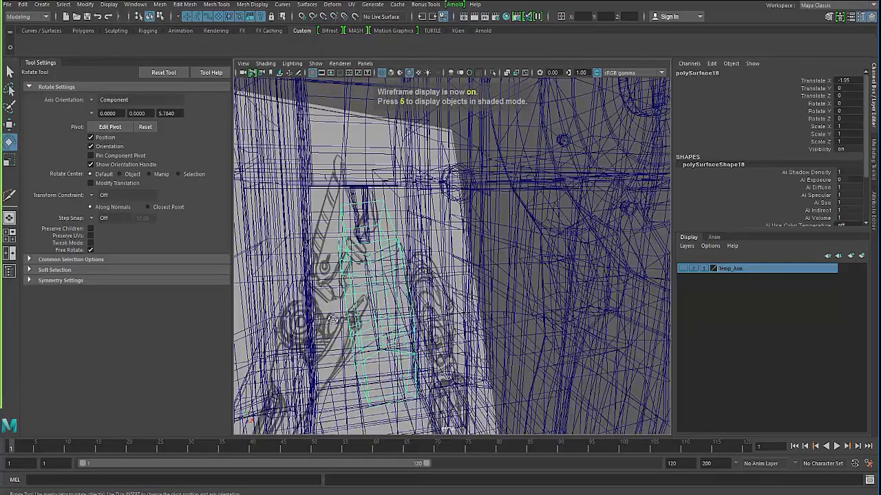
left_click_drag(332, 320, 393, 229, "alt")
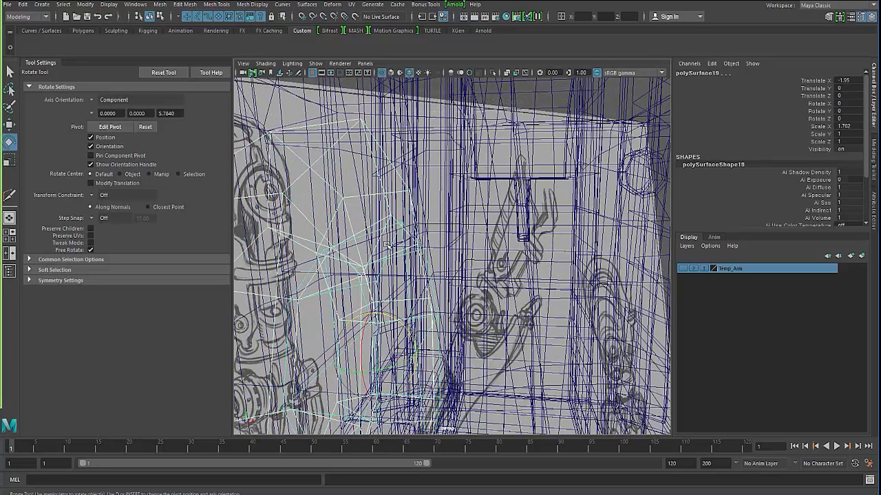
left_click(338, 341)
key("5")
key("f")
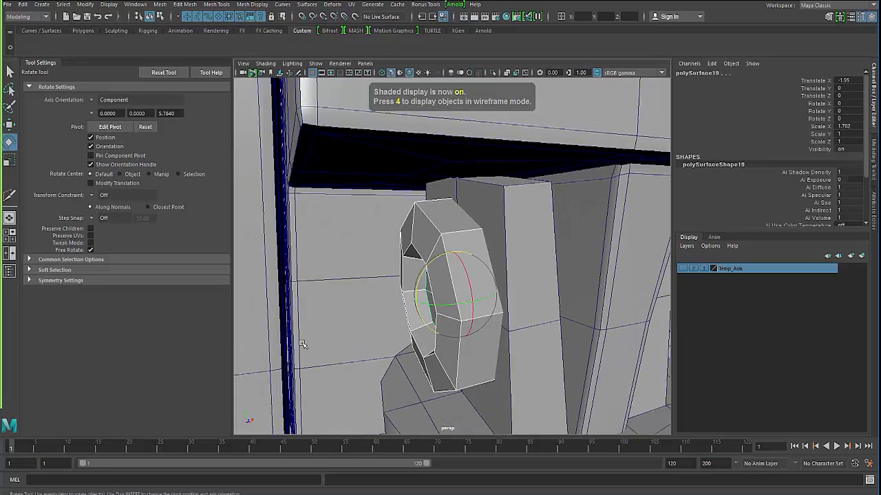
key("r")
left_click_drag(494, 290, 466, 309)
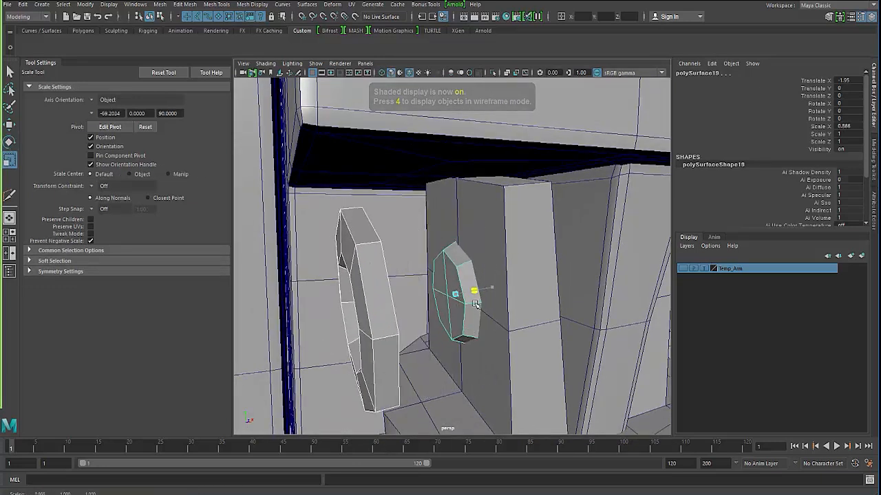
key("ctrl+z")
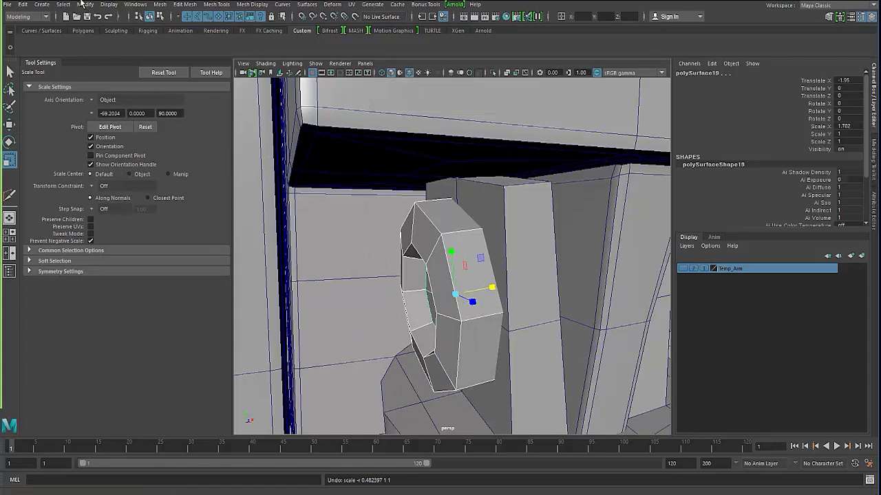
Step: Flip the copied torus and plug outward with a negative X scale about their centred pivots, and move them against the tab
left_click(83, 4)
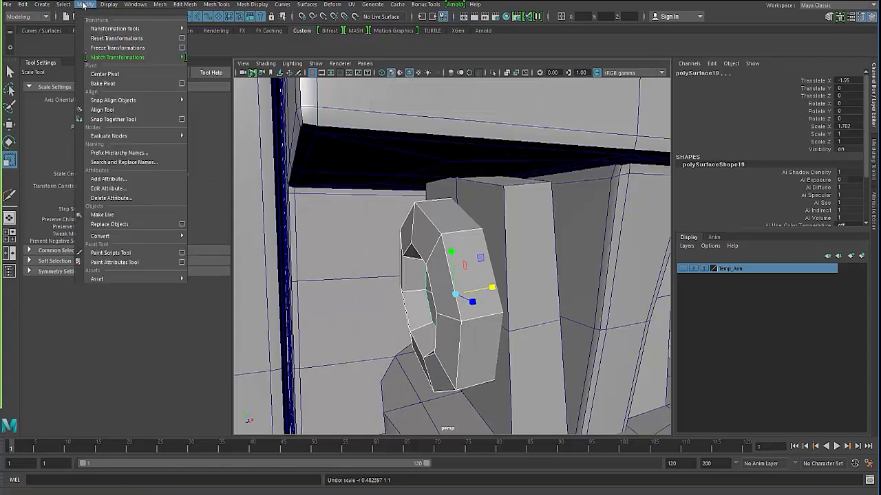
left_click(96, 73)
left_click_drag(490, 287, 277, 273)
key("w")
scroll(277, 273, "down", 3)
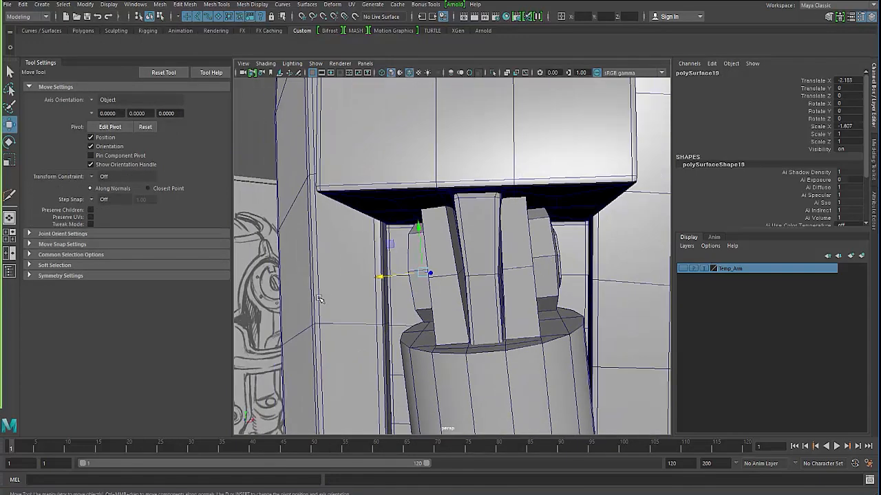
Step: Switch the round base's upper shell and lower shell to the unsmoothed display, and clear the selection
left_click(255, 168)
left_click_drag(254, 168, 446, 311, "alt")
left_click(454, 284)
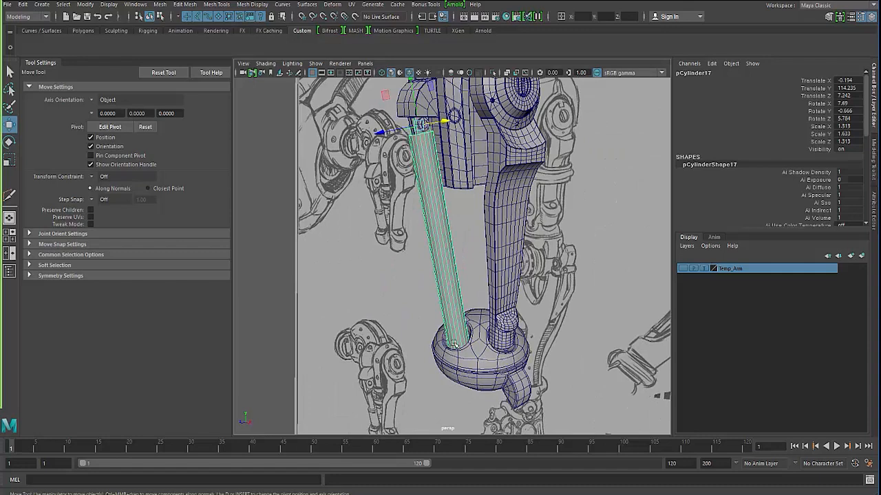
left_click_drag(432, 332, 430, 282, "alt")
left_click(432, 277)
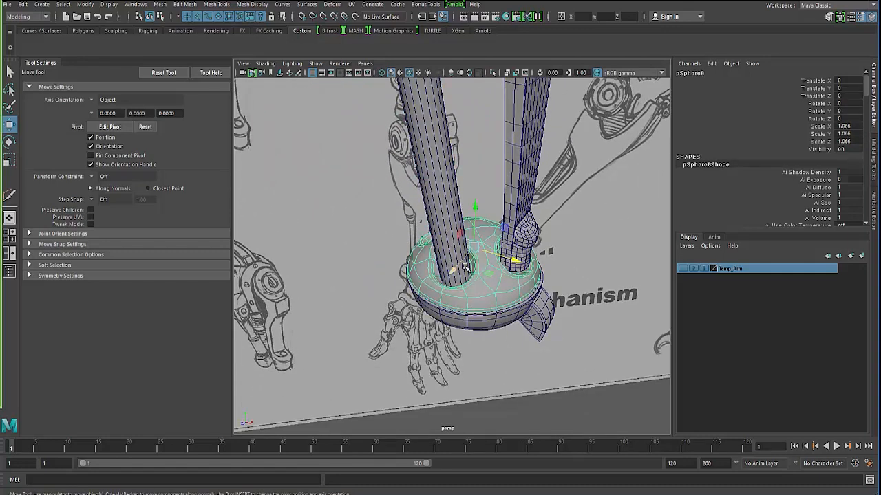
left_click(454, 322)
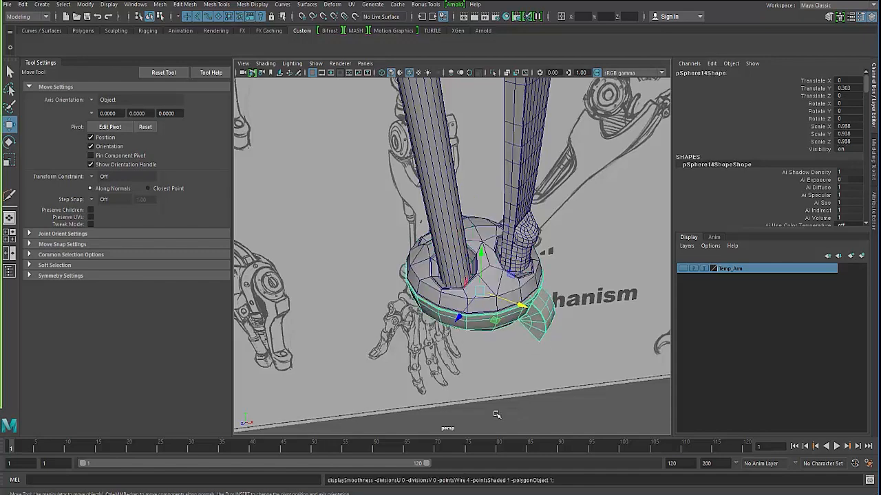
left_click(457, 326)
left_click_drag(442, 340, 425, 311, "alt")
left_click_drag(426, 280, 407, 280, "alt")
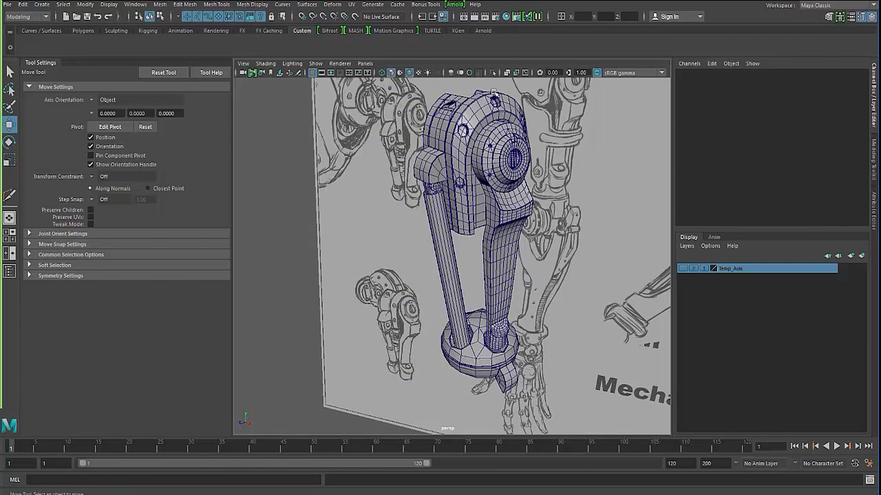